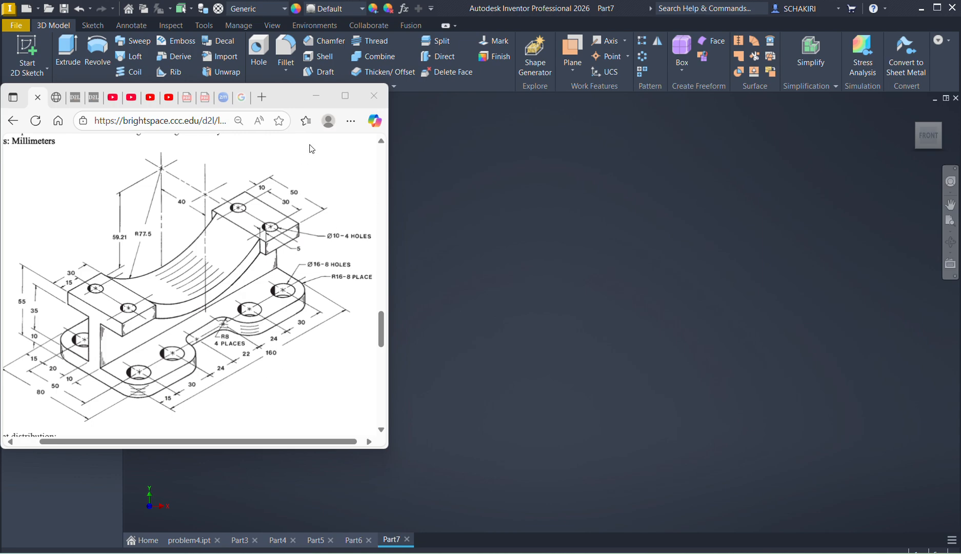
Put the reference drawing away and start a 2D sketch on the front XY origin plane.
{"action": "left_click", "coordinate": [317, 99]}
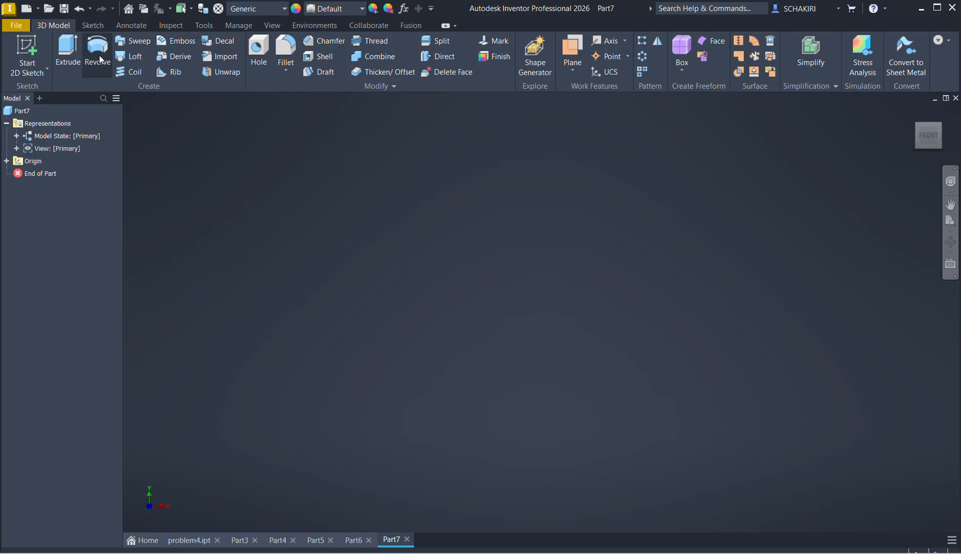
{"action": "left_click", "coordinate": [28, 58]}
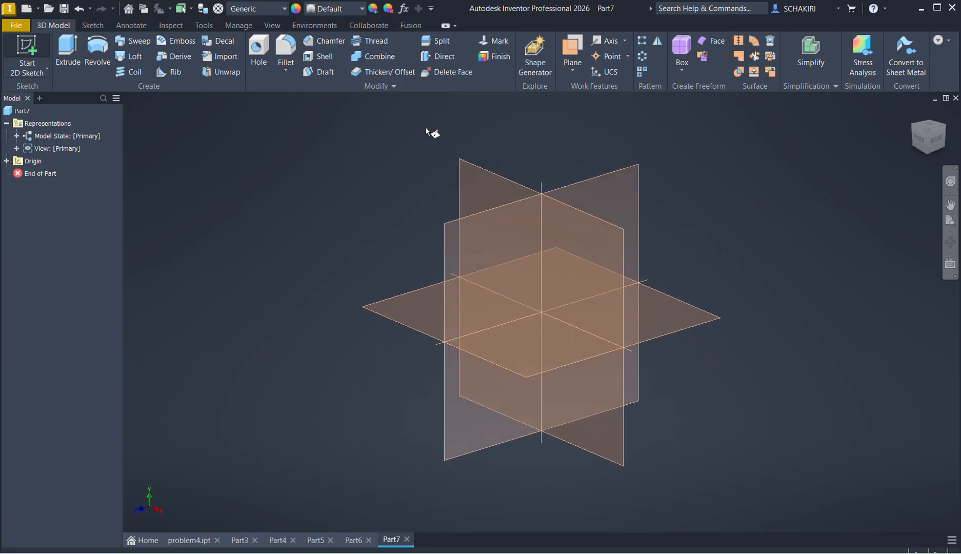
{"action": "left_click", "coordinate": [477, 181]}
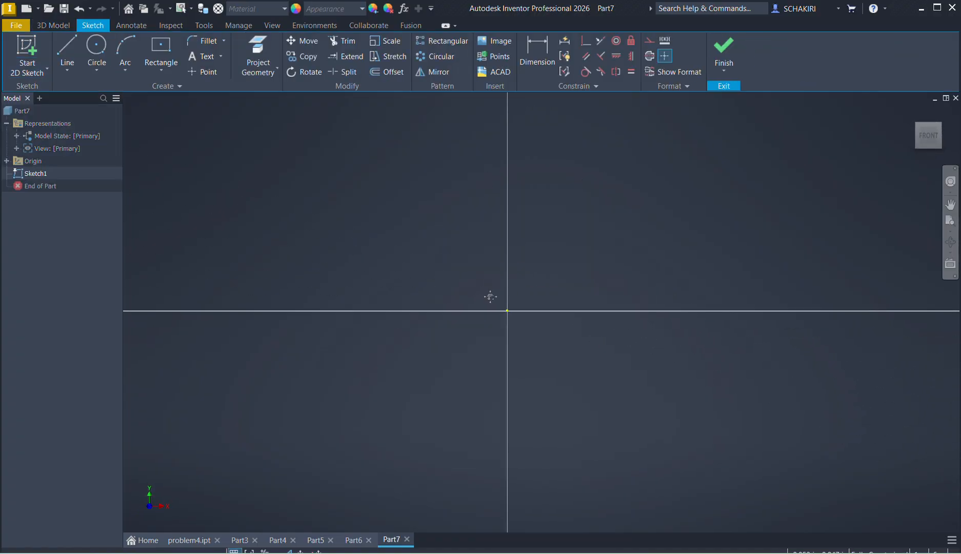
Sketch a two-point center rectangle centred on the origin, about 1.125 in wide and 0.25 in high.
{"action": "left_click", "coordinate": [161, 69]}
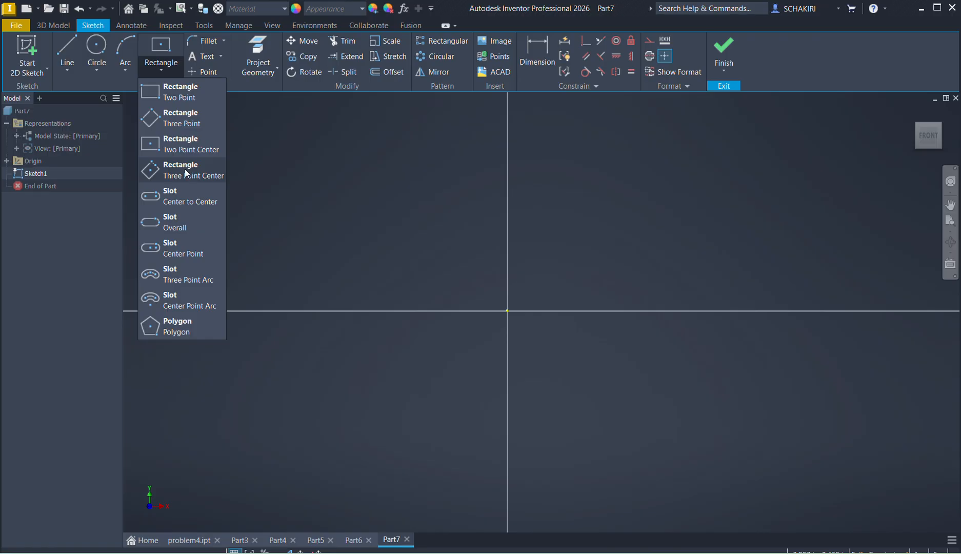
{"action": "left_click", "coordinate": [172, 152]}
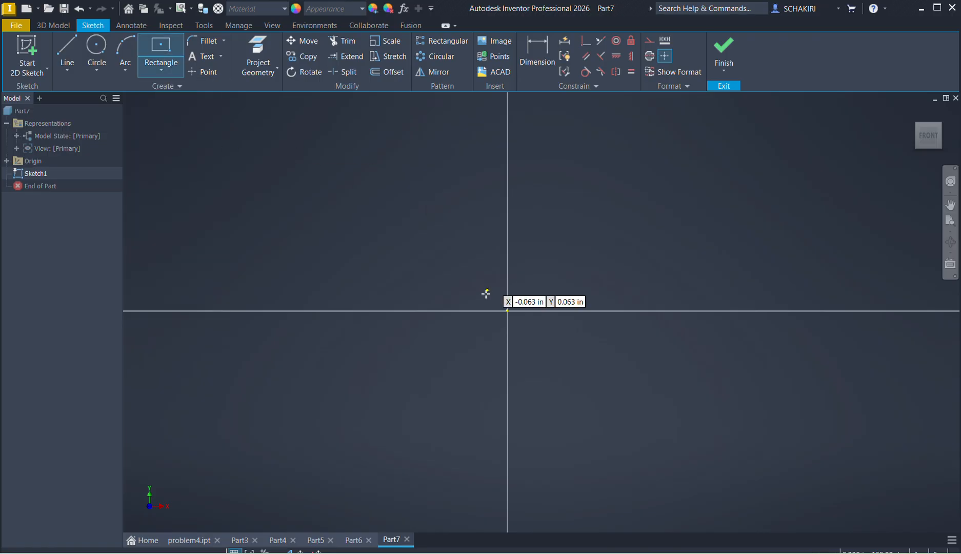
{"action": "left_click", "coordinate": [506, 311]}
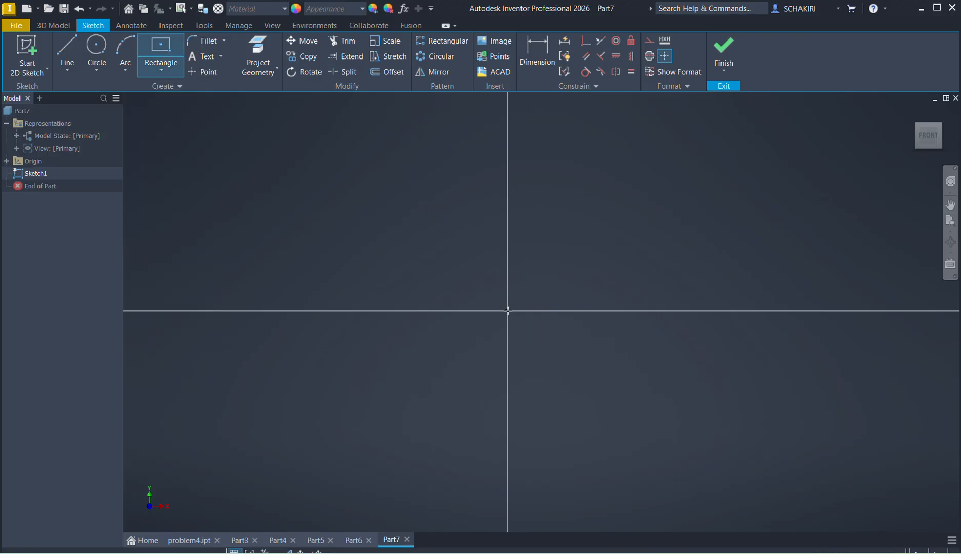
{"action": "left_click", "coordinate": [322, 279]}
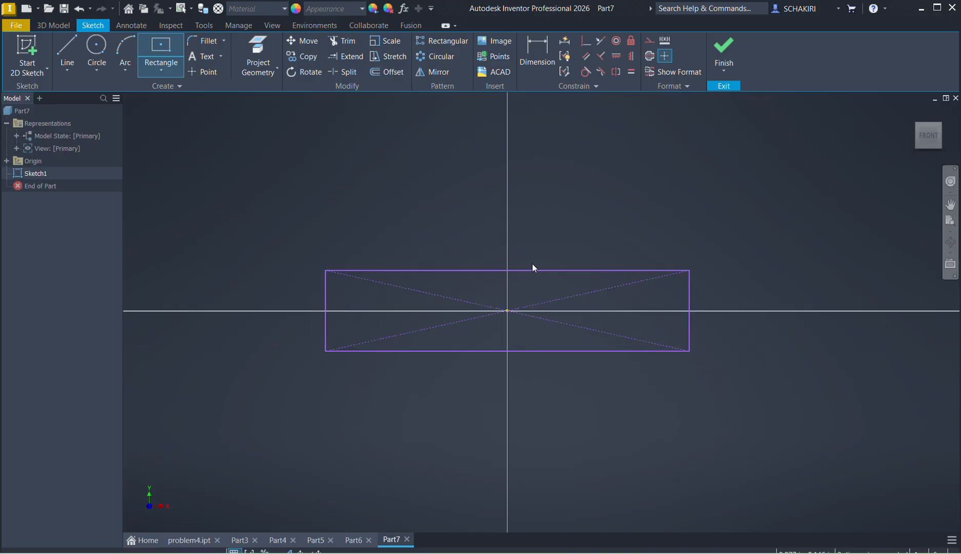
{"action": "key", "text": "Escape"}
Change the document's length units to millimeter in the document settings.
{"action": "left_click", "coordinate": [233, 25]}
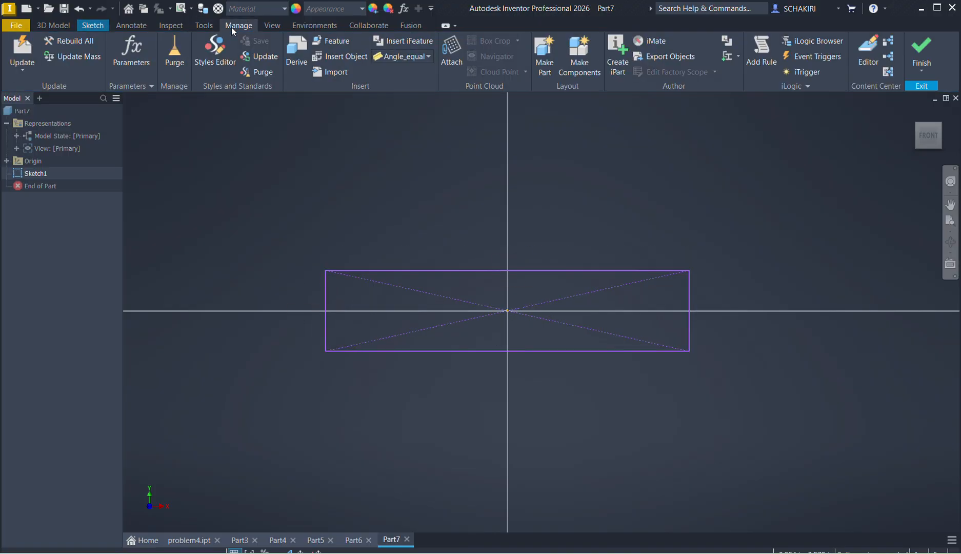
{"action": "left_click", "coordinate": [204, 25]}
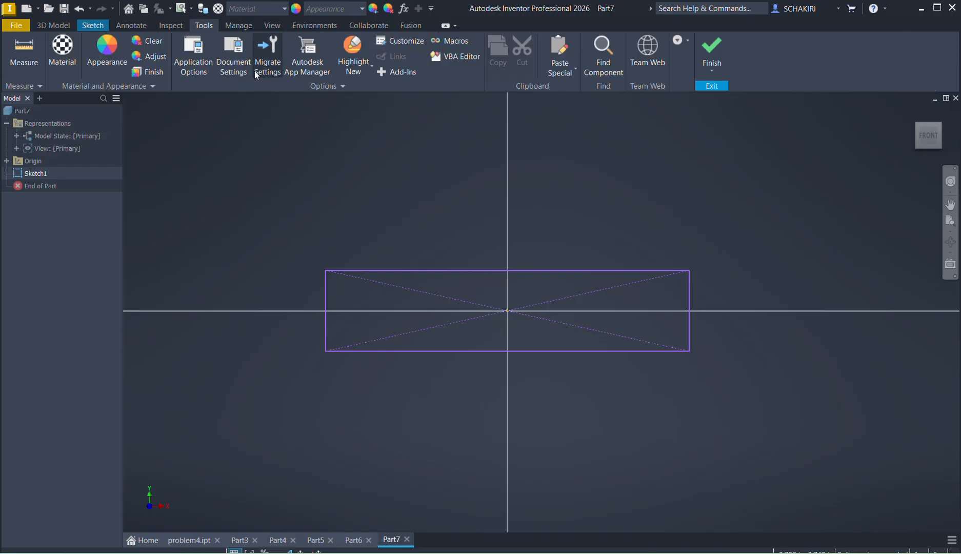
{"action": "left_click", "coordinate": [235, 69]}
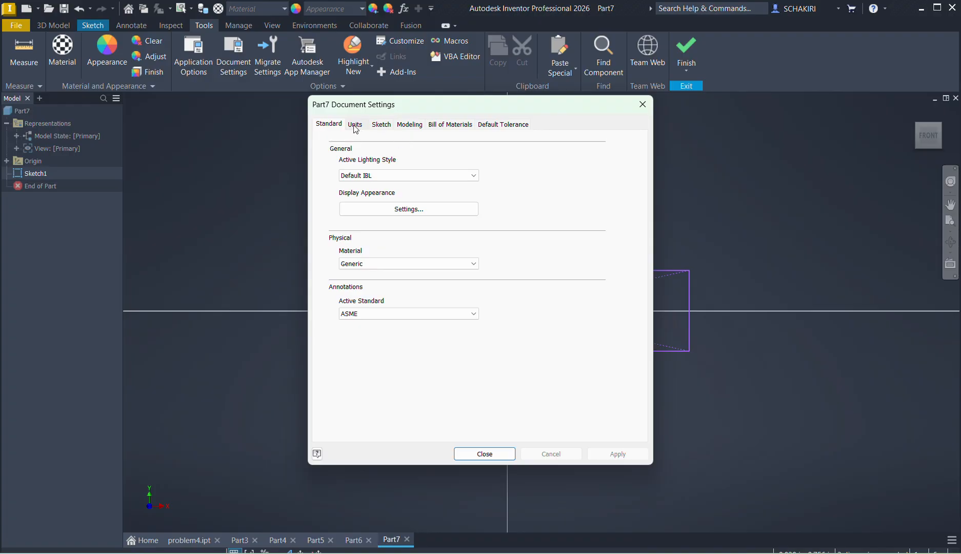
{"action": "left_click", "coordinate": [356, 128]}
{"action": "left_click", "coordinate": [353, 168]}
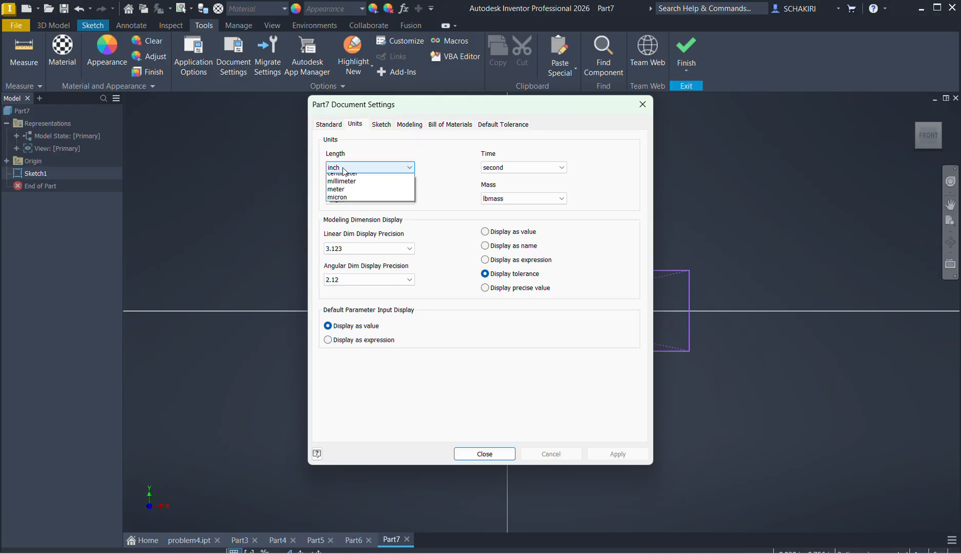
{"action": "left_click", "coordinate": [348, 206]}
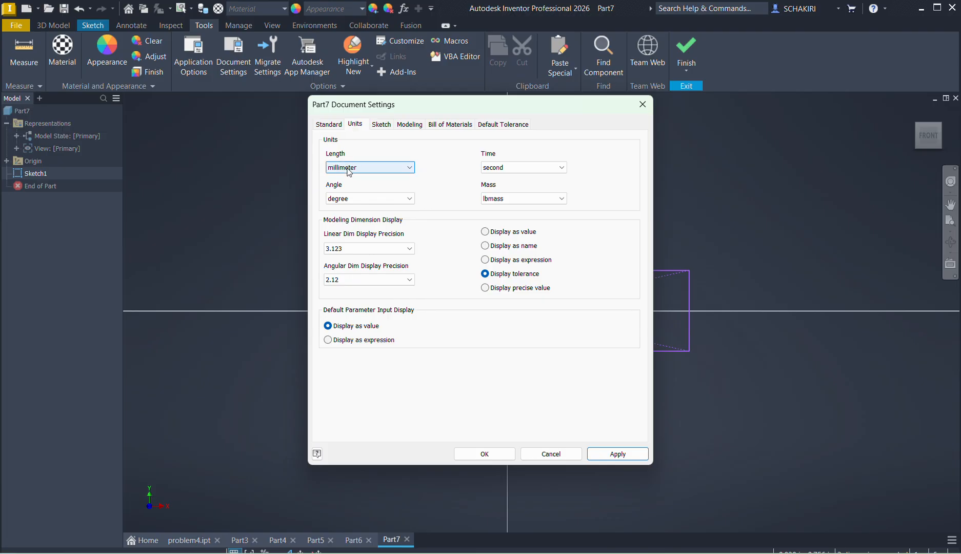
{"action": "left_click", "coordinate": [486, 454]}
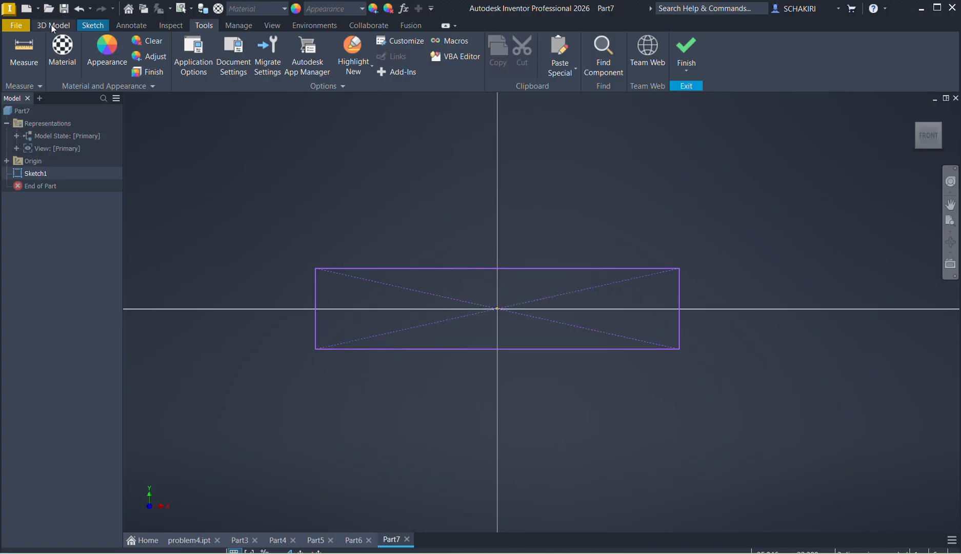
Dimension the rectangle's height as 10 mm.
{"action": "left_click", "coordinate": [89, 26]}
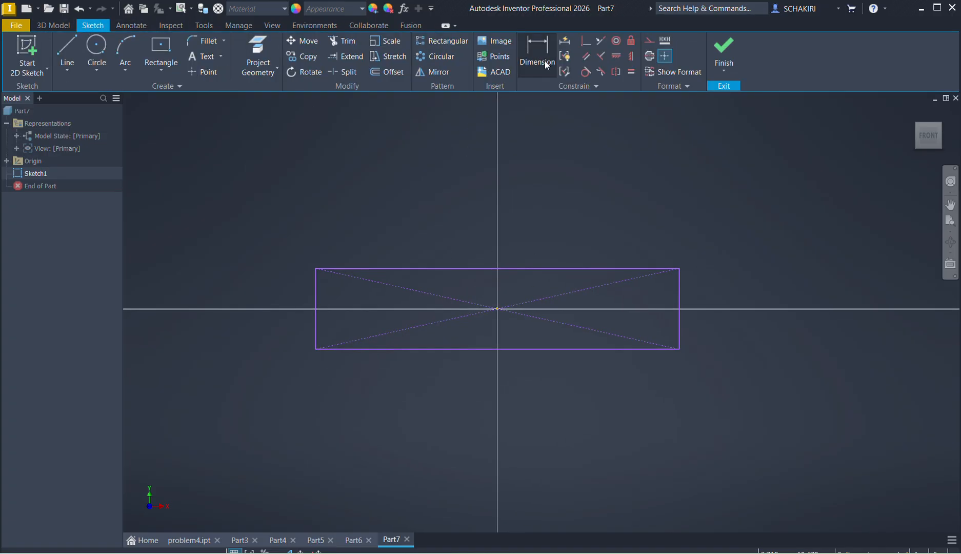
{"action": "left_click", "coordinate": [681, 296]}
{"action": "left_click", "coordinate": [723, 299]}
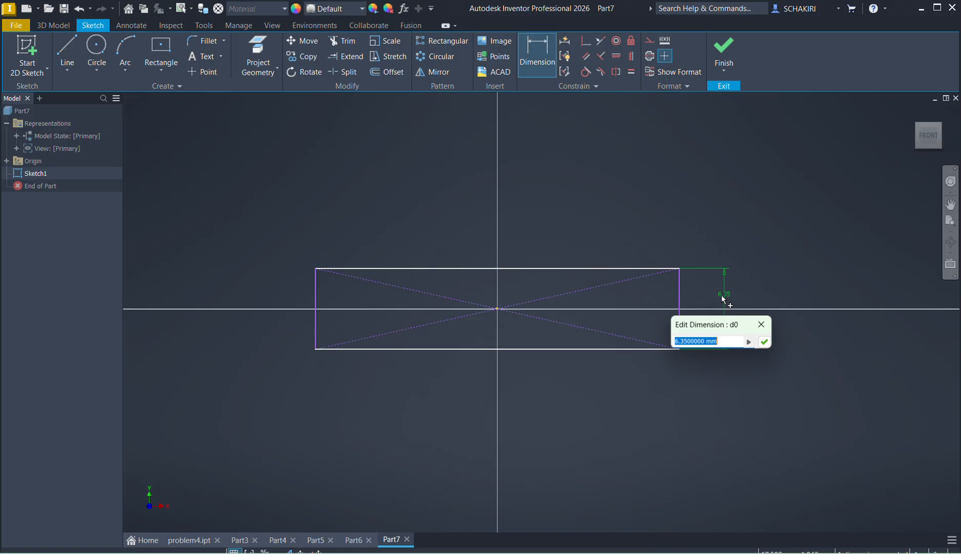
{"action": "type", "text": "10"}
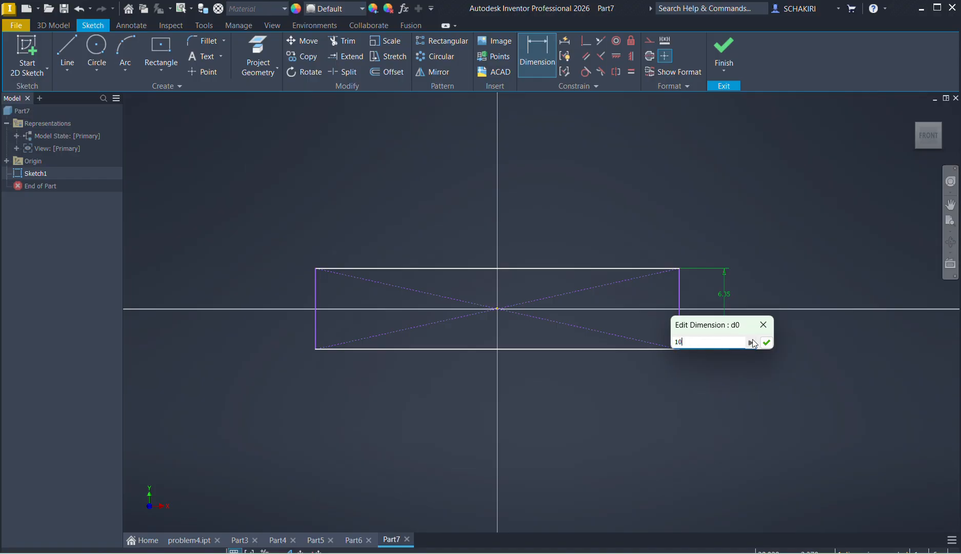
{"action": "left_click", "coordinate": [766, 342]}
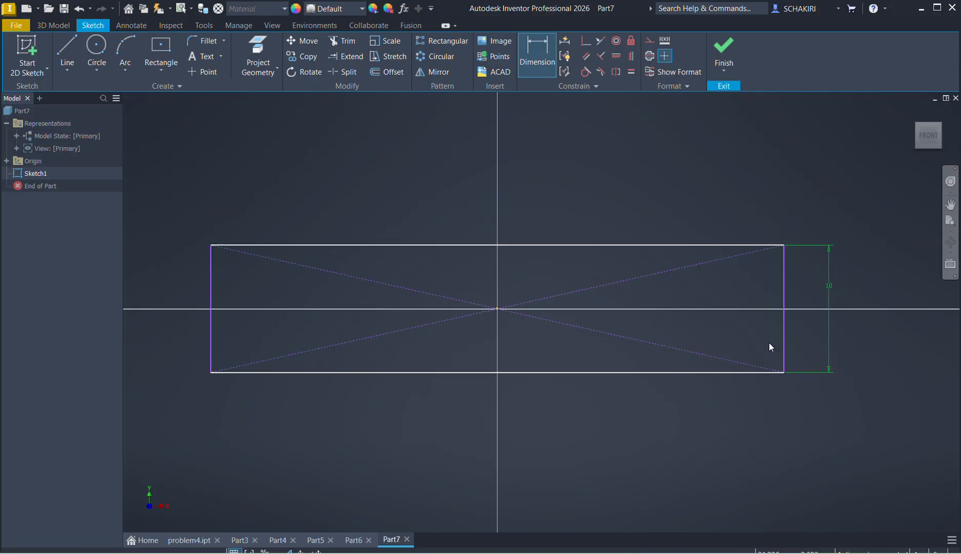
Dimension the rectangle's width as 160 mm.
{"action": "left_click", "coordinate": [584, 373]}
{"action": "left_click", "coordinate": [578, 407]}
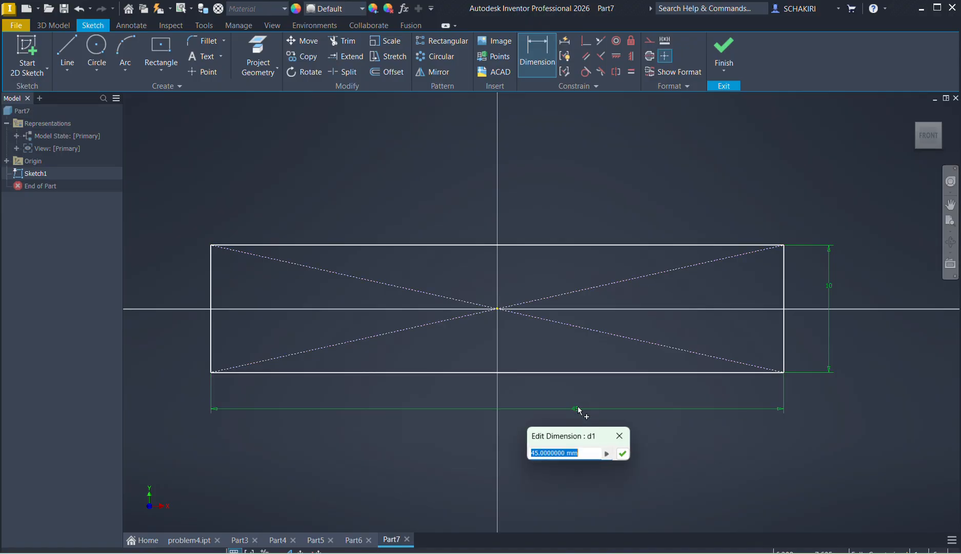
{"action": "type", "text": "16"}
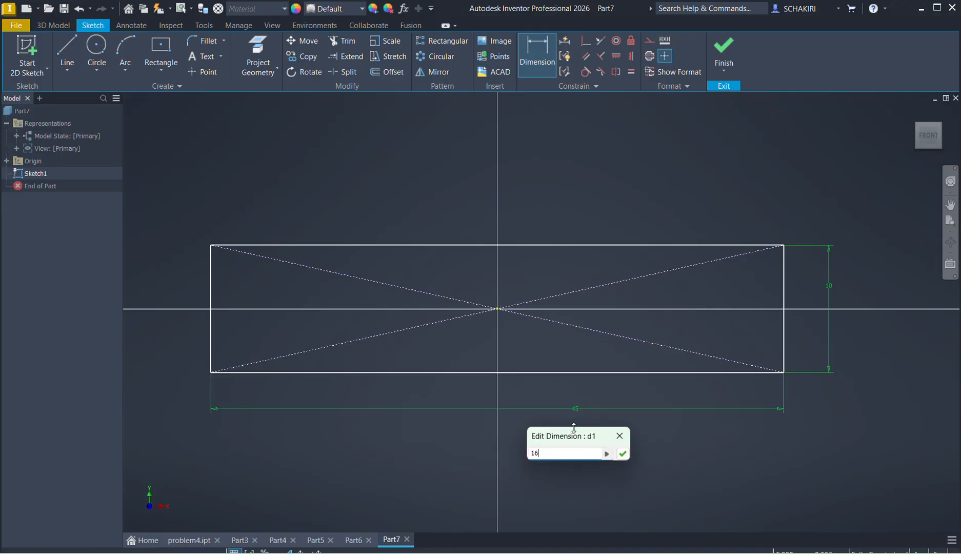
{"action": "type", "text": "0"}
{"action": "left_click", "coordinate": [623, 453]}
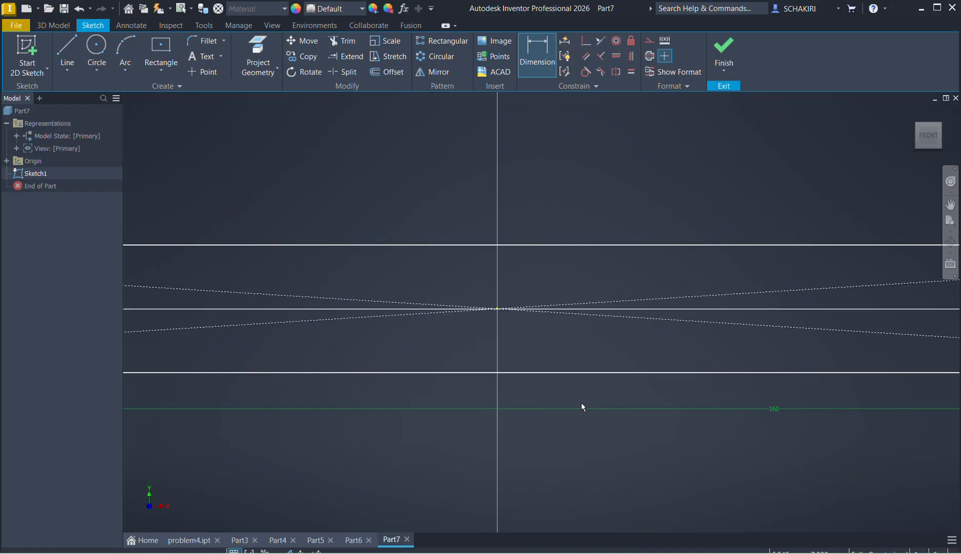
{"action": "scroll", "coordinate": [582, 407], "scroll_direction": "down", "scroll_amount": 5}
Check the reference drawing and sketch a two-point rectangle on the base's upper edge, spanning its full width and about 17 mm high.
{"action": "key", "text": "alt+Tab"}
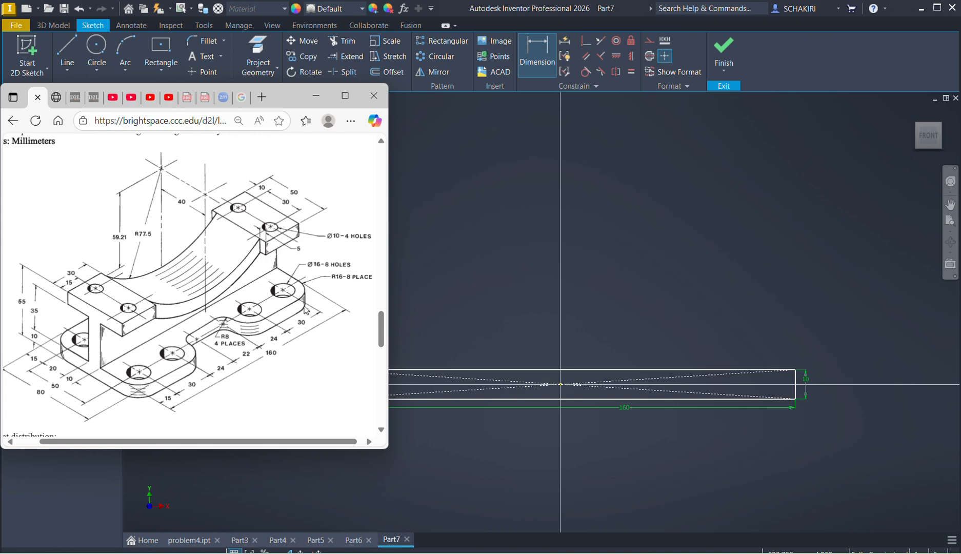
{"action": "left_click", "coordinate": [315, 93]}
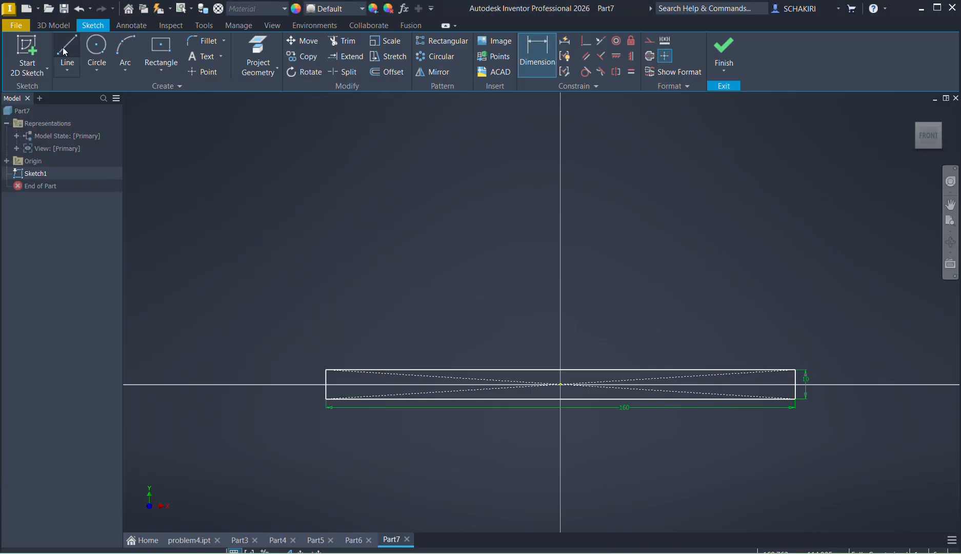
{"action": "left_click", "coordinate": [173, 64]}
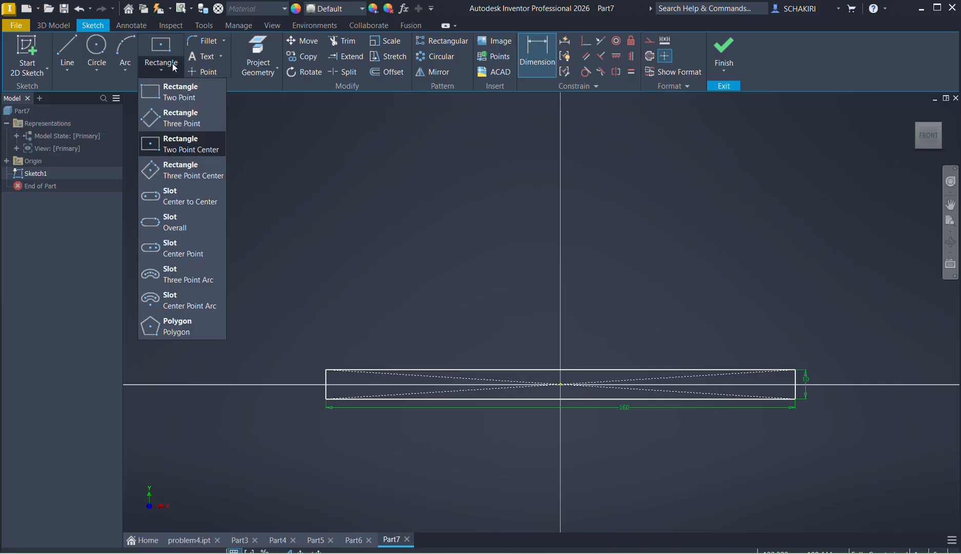
{"action": "left_click", "coordinate": [187, 94]}
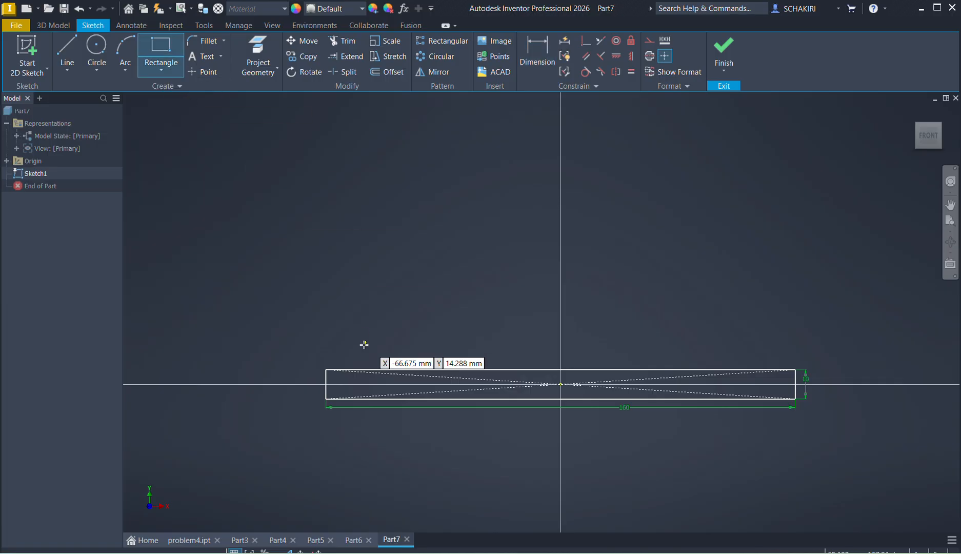
{"action": "left_click", "coordinate": [325, 369]}
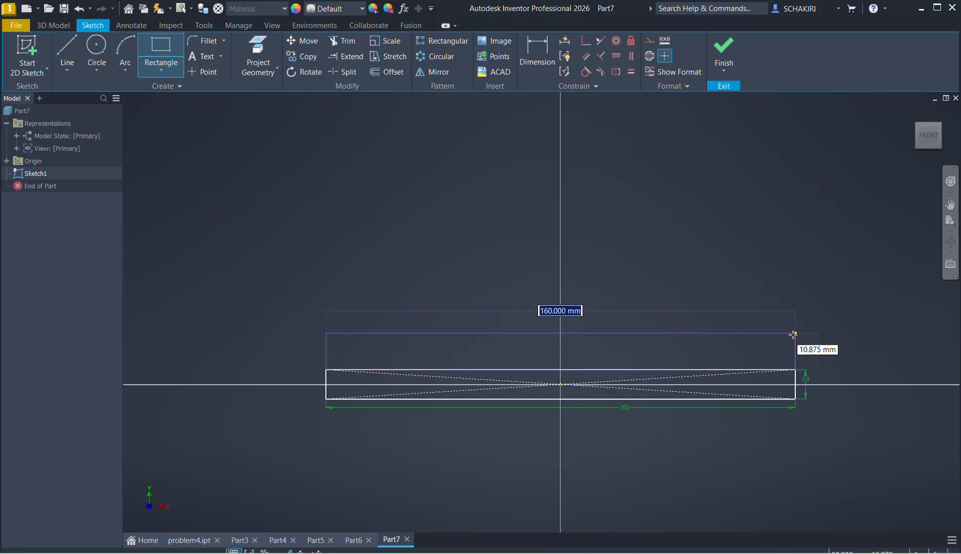
{"action": "left_click", "coordinate": [795, 319]}
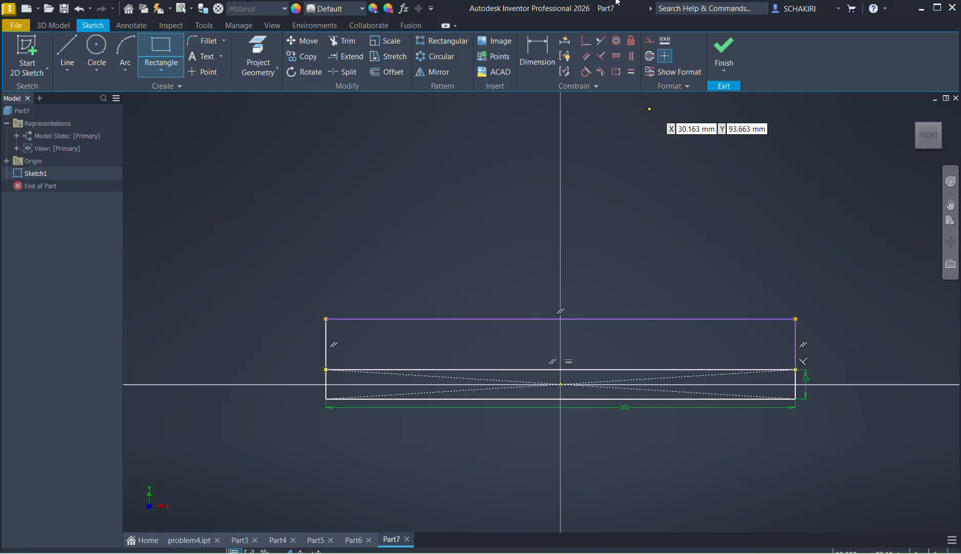
Dimension the upper rectangle's height as 35 mm.
{"action": "left_click", "coordinate": [549, 53]}
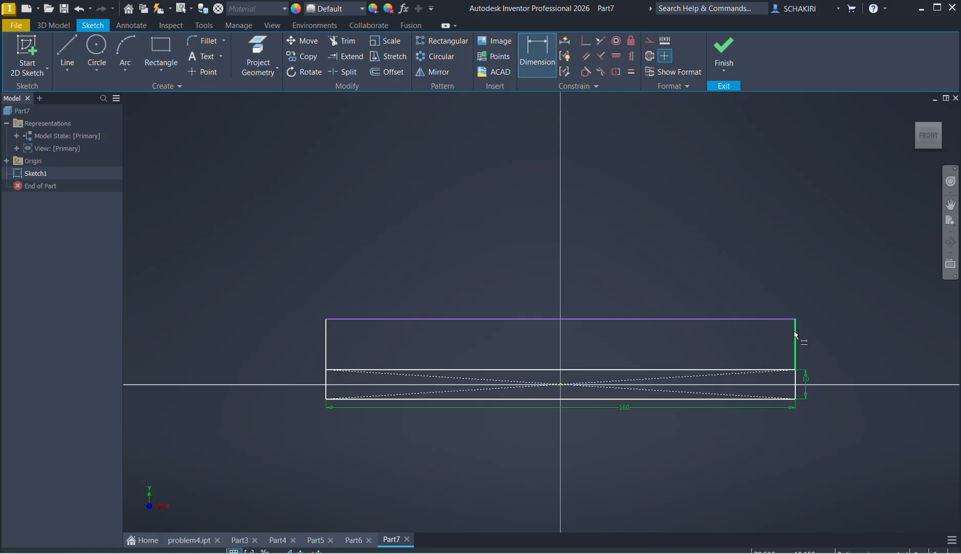
{"action": "left_click", "coordinate": [795, 331]}
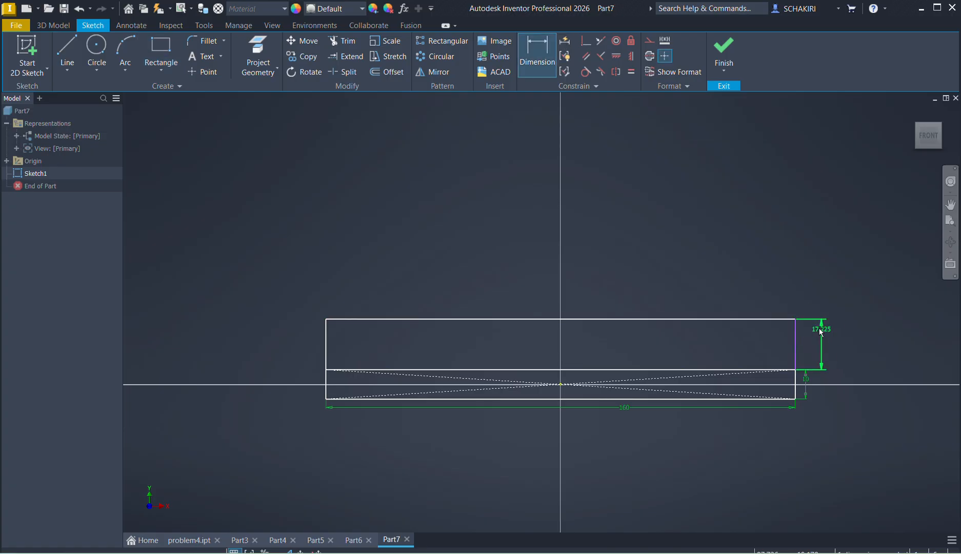
{"action": "left_click", "coordinate": [820, 331]}
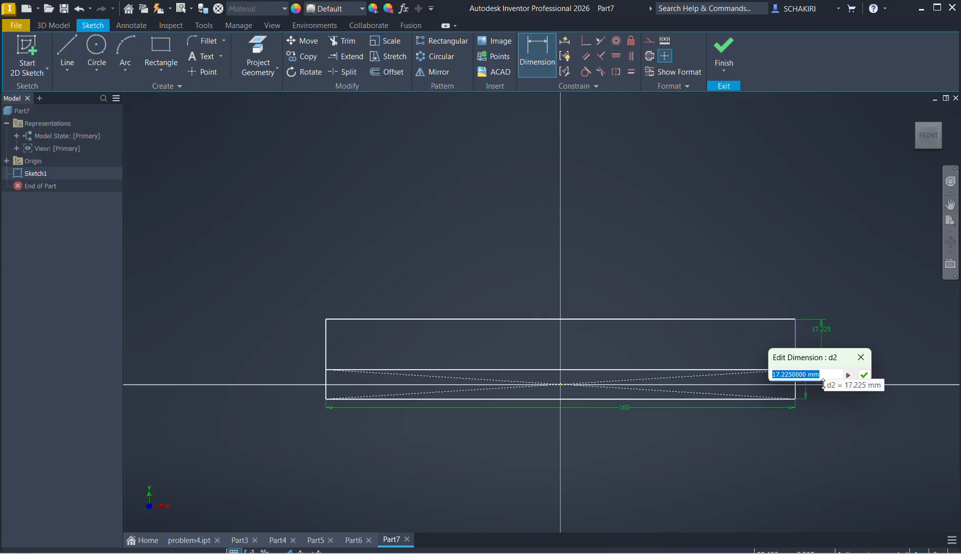
{"action": "type", "text": "35"}
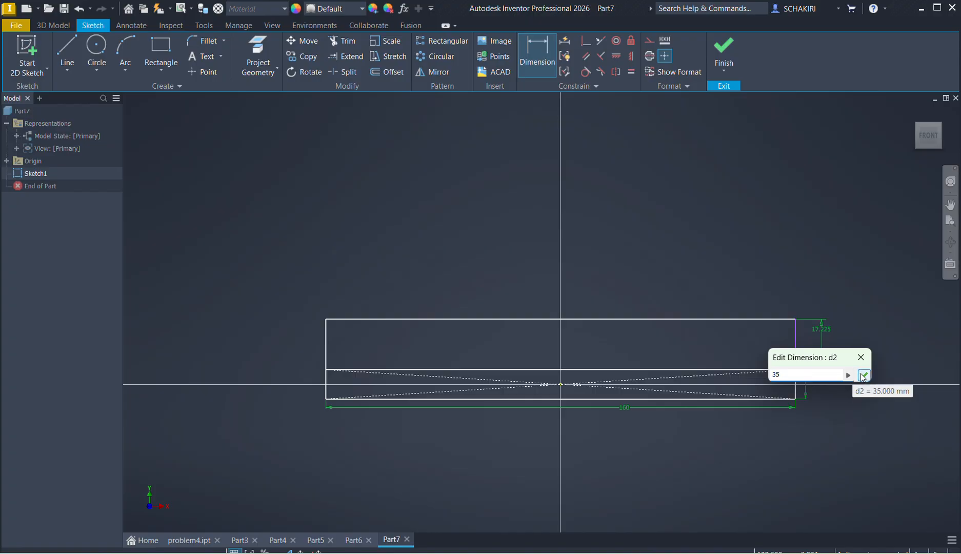
{"action": "left_click", "coordinate": [863, 376]}
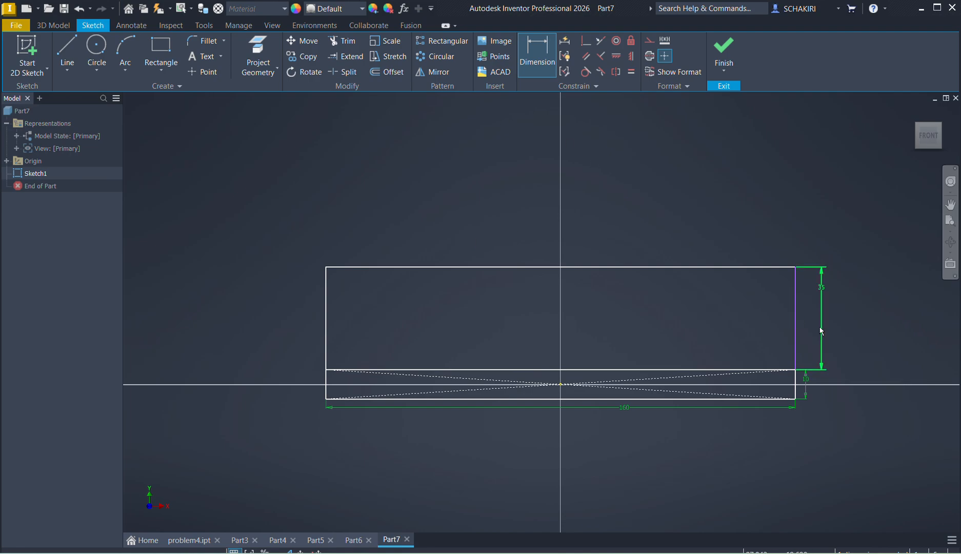
{"action": "left_click", "coordinate": [537, 60]}
{"action": "left_click", "coordinate": [537, 60]}
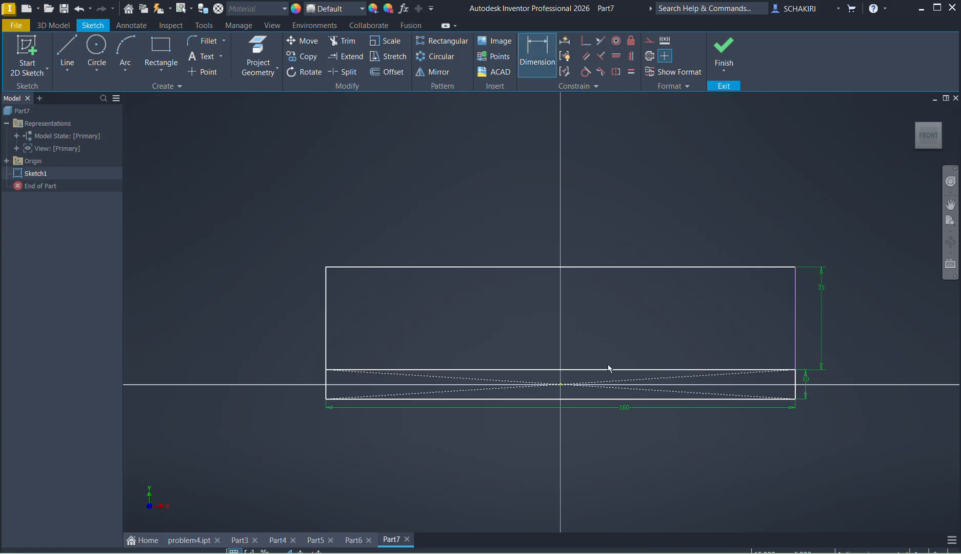
{"action": "left_click", "coordinate": [560, 385]}
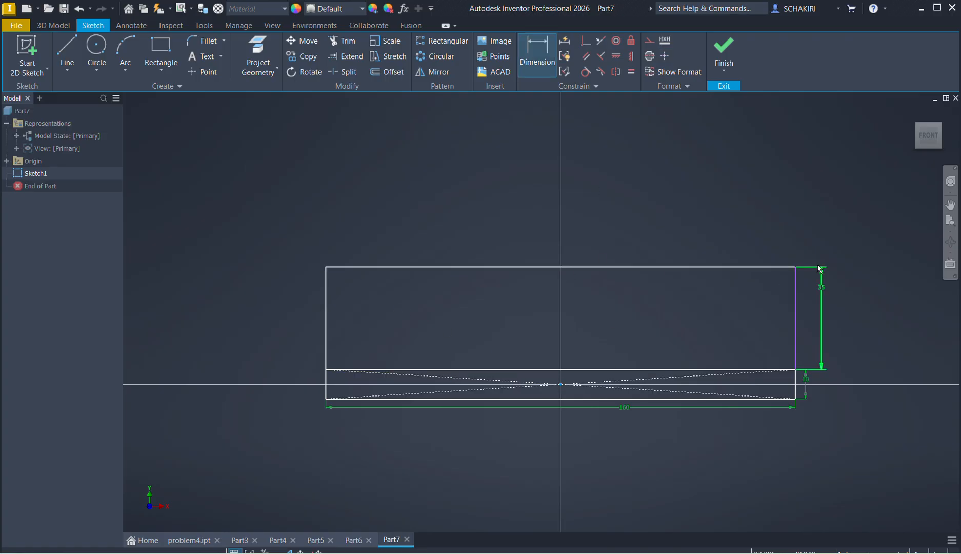
{"action": "left_click", "coordinate": [796, 267]}
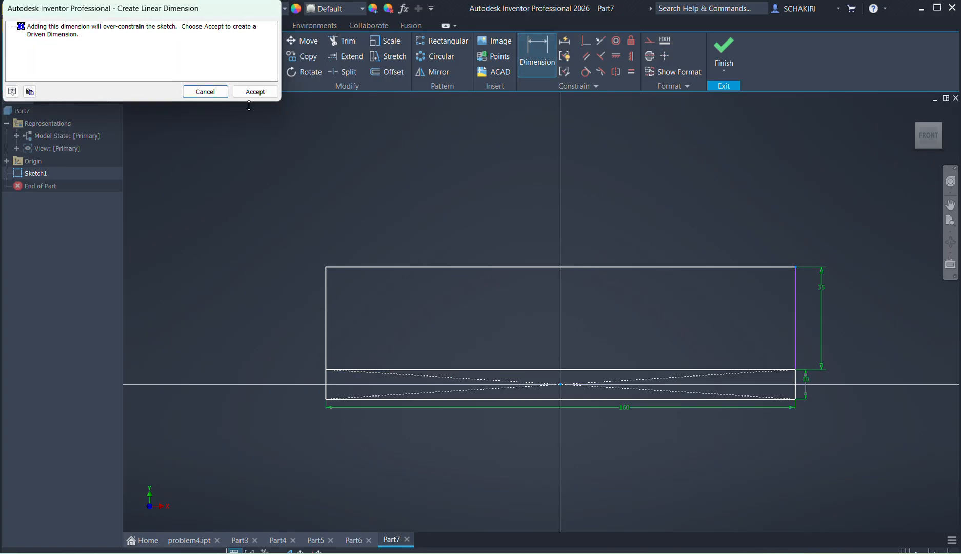
{"action": "left_click", "coordinate": [215, 92]}
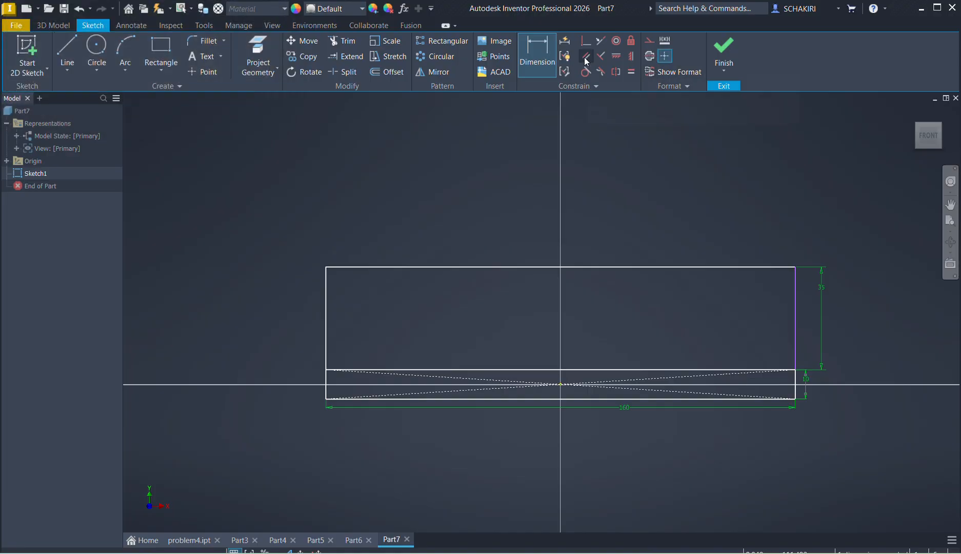
Sketch a two-point rectangle on the upper edge of the 35 mm rectangle, spanning its full width and about 12 mm high.
{"action": "left_click", "coordinate": [162, 56]}
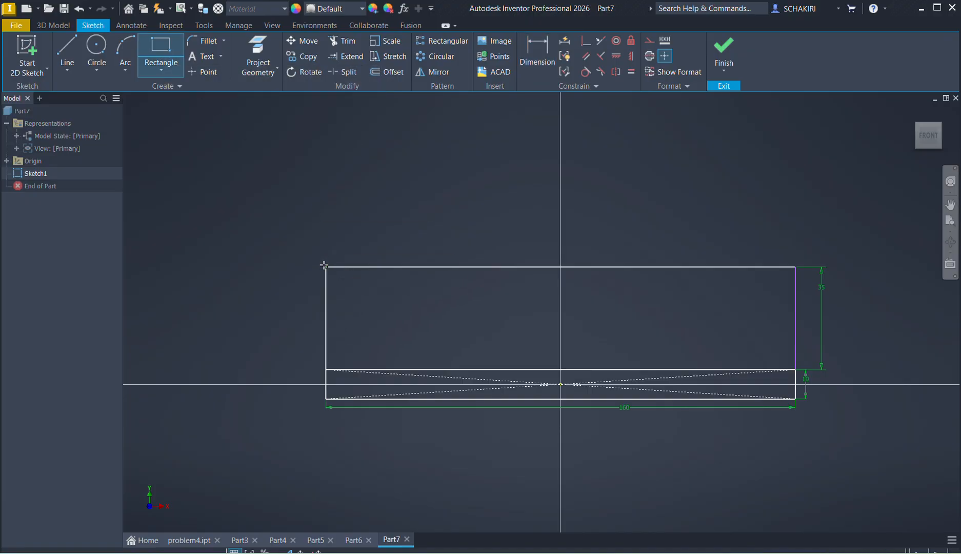
{"action": "left_click", "coordinate": [324, 265]}
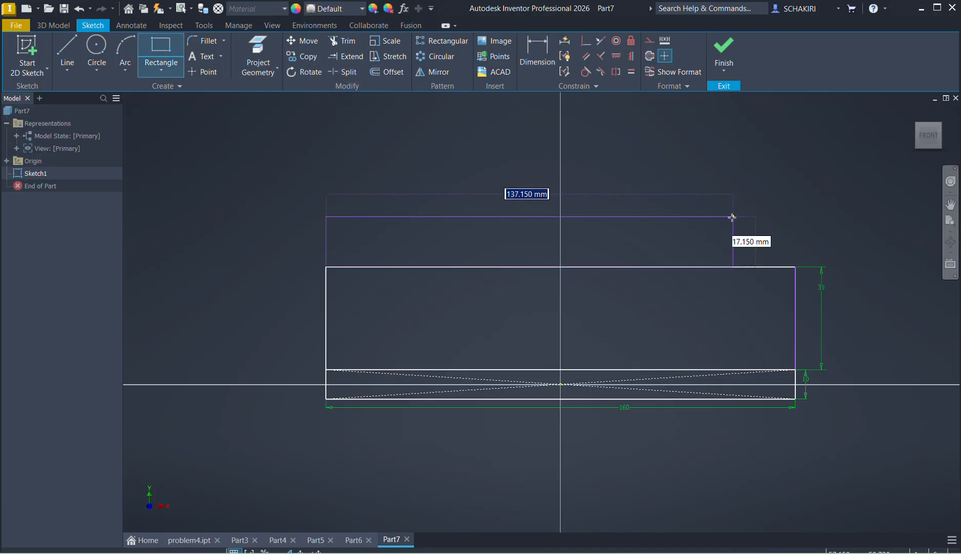
{"action": "left_click", "coordinate": [796, 230]}
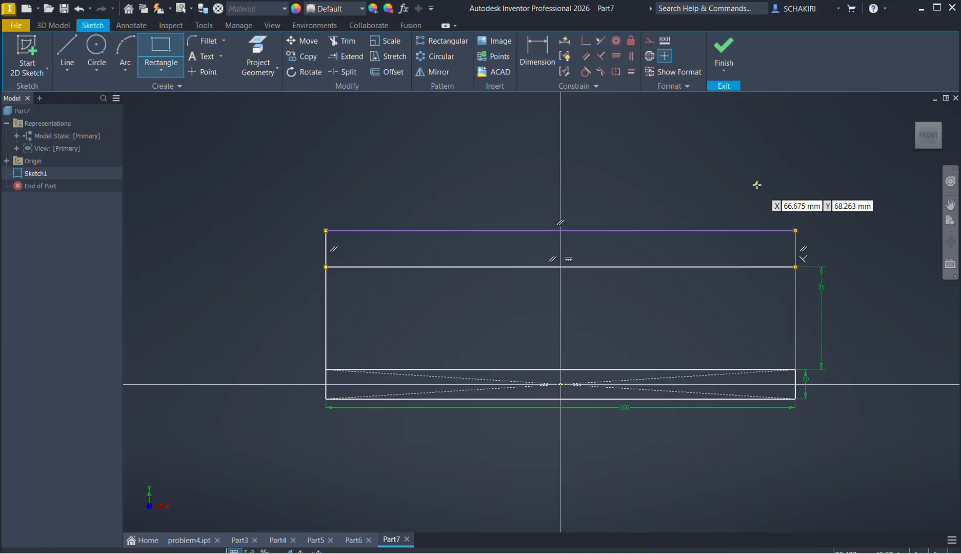
{"action": "key", "text": "Escape"}
Dimension the uppermost rectangle's height as 10 mm.
{"action": "left_click", "coordinate": [525, 48]}
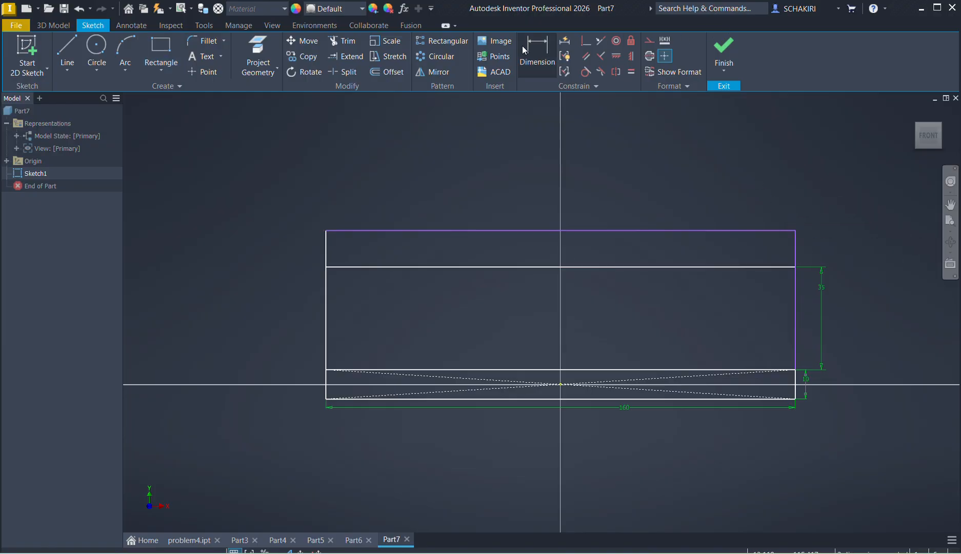
{"action": "left_click", "coordinate": [795, 241]}
{"action": "left_click", "coordinate": [821, 238]}
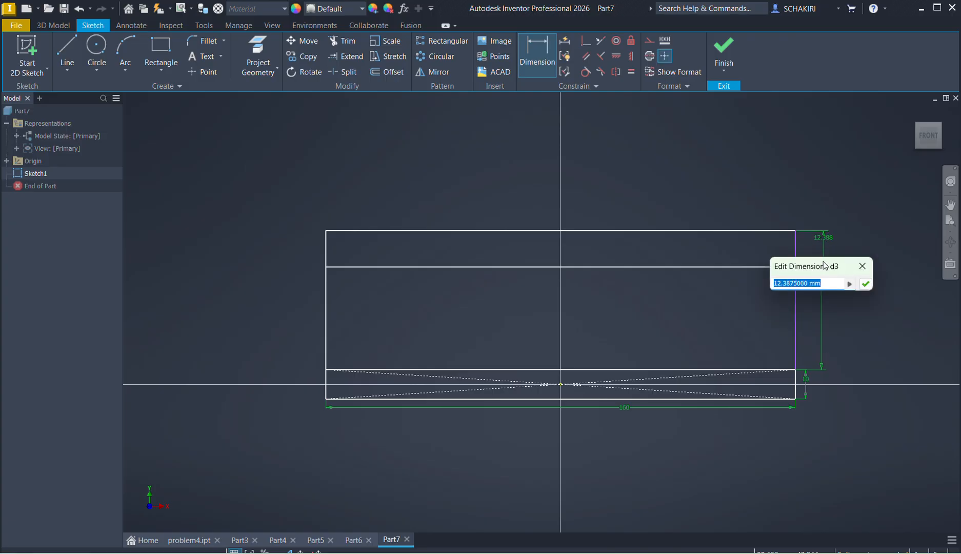
{"action": "type", "text": "10"}
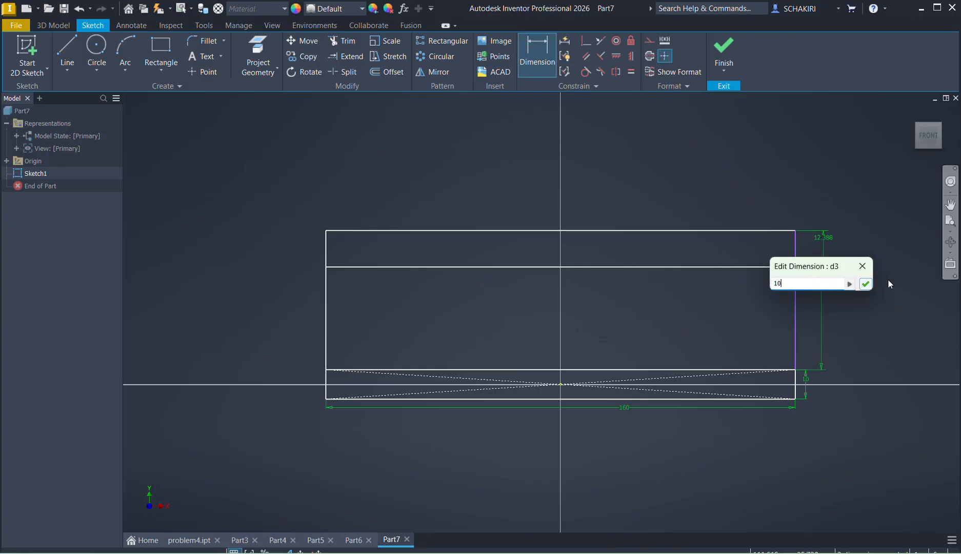
{"action": "left_click", "coordinate": [866, 283]}
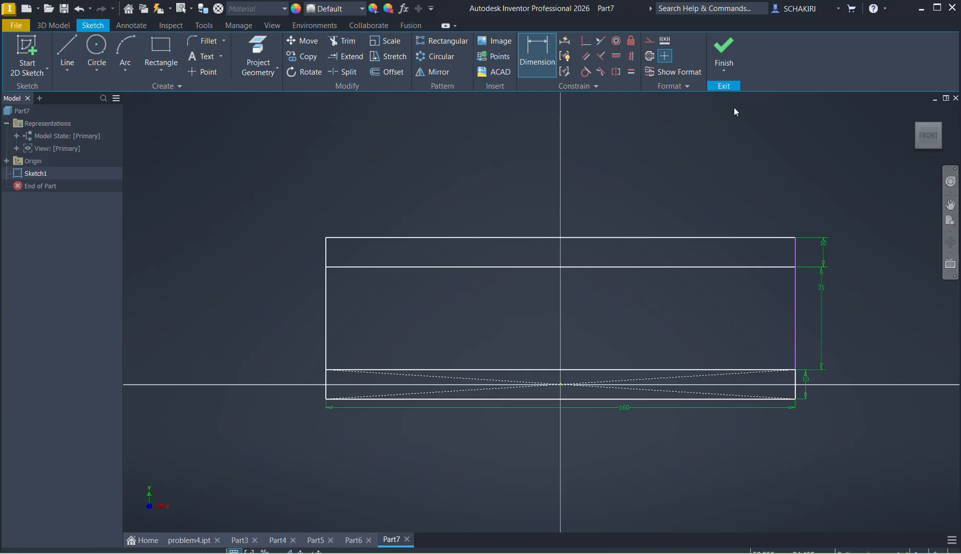
Dimension the horizontal distance from the vertical axis to the profile's right edge as 80 mm.
{"action": "key", "text": "Escape"}
{"action": "left_click", "coordinate": [795, 239]}
{"action": "left_click", "coordinate": [777, 178]}
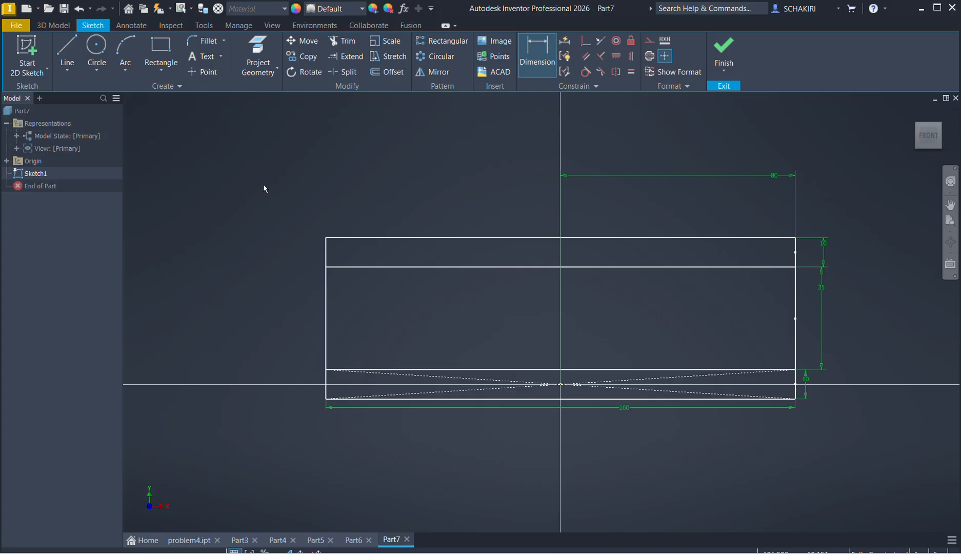
Check the depths in the reference drawing and extrude the lowest rectangle symmetrically by 80 mm to form the base.
{"action": "left_click", "coordinate": [54, 25]}
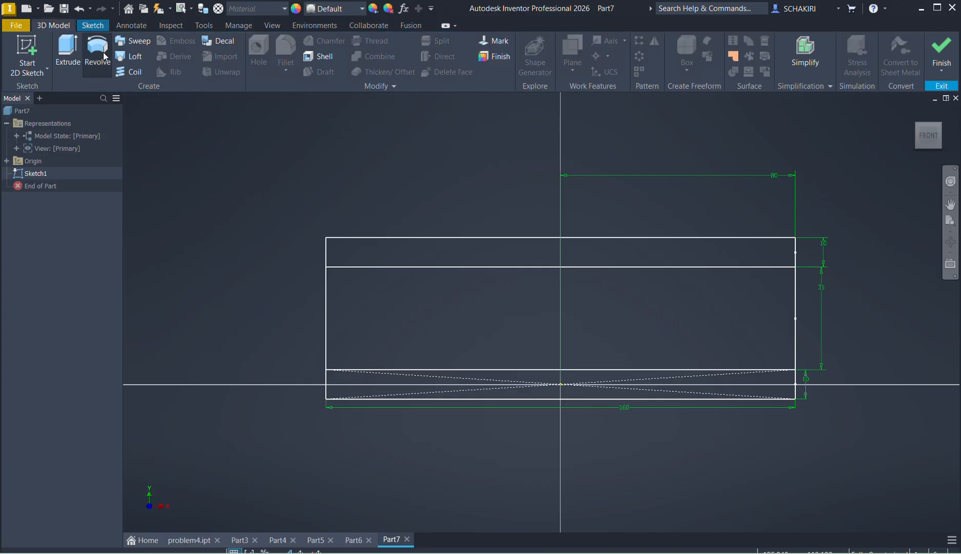
{"action": "left_click", "coordinate": [67, 47]}
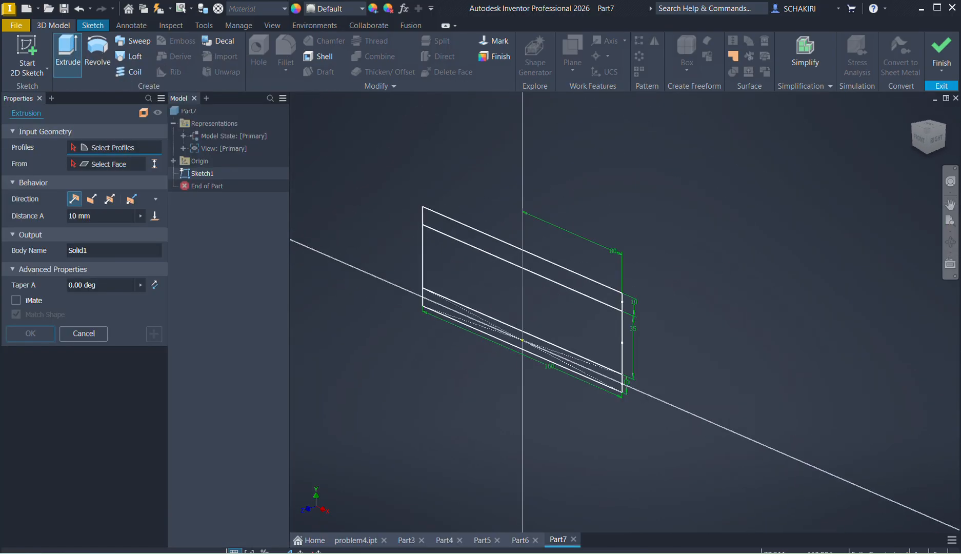
{"action": "left_click", "coordinate": [523, 552]}
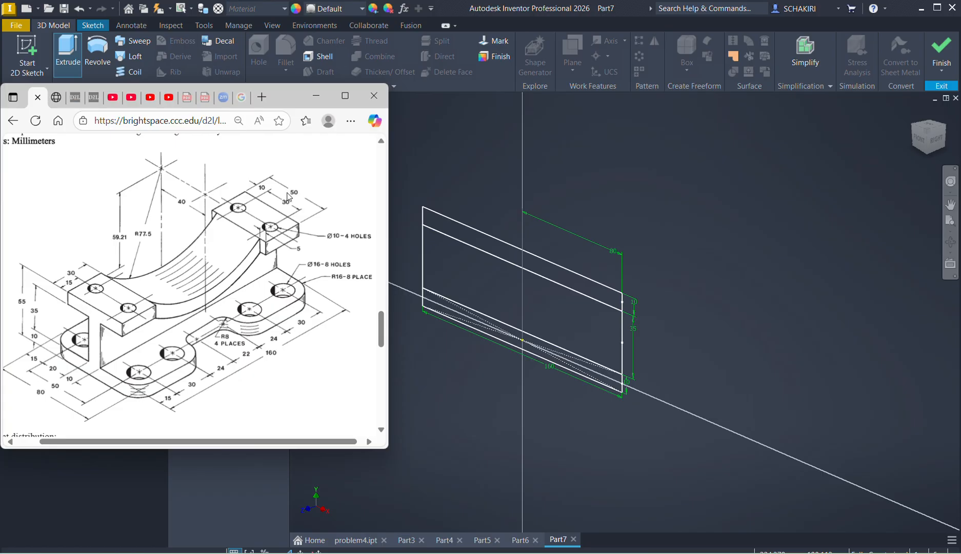
{"action": "left_click", "coordinate": [316, 96]}
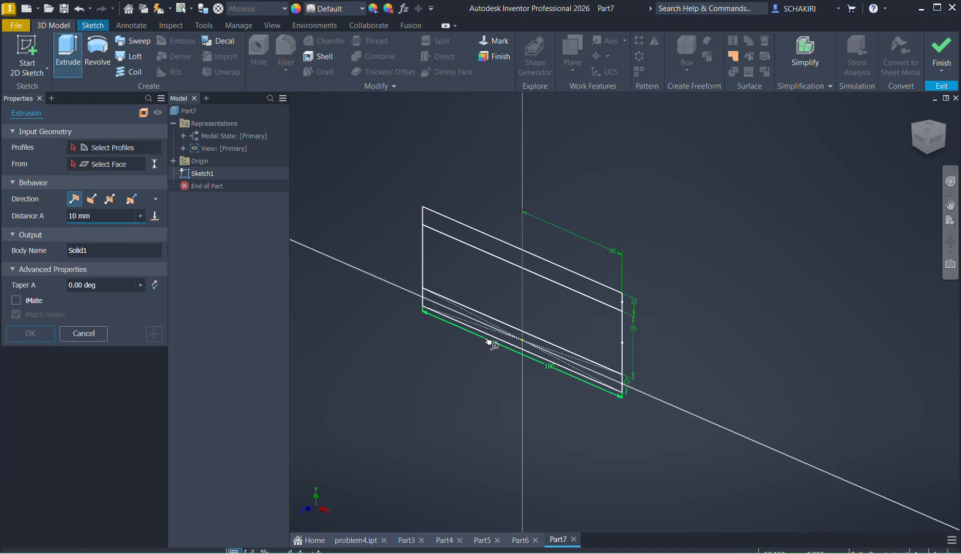
{"action": "scroll", "coordinate": [512, 339], "scroll_direction": "down", "scroll_amount": 2}
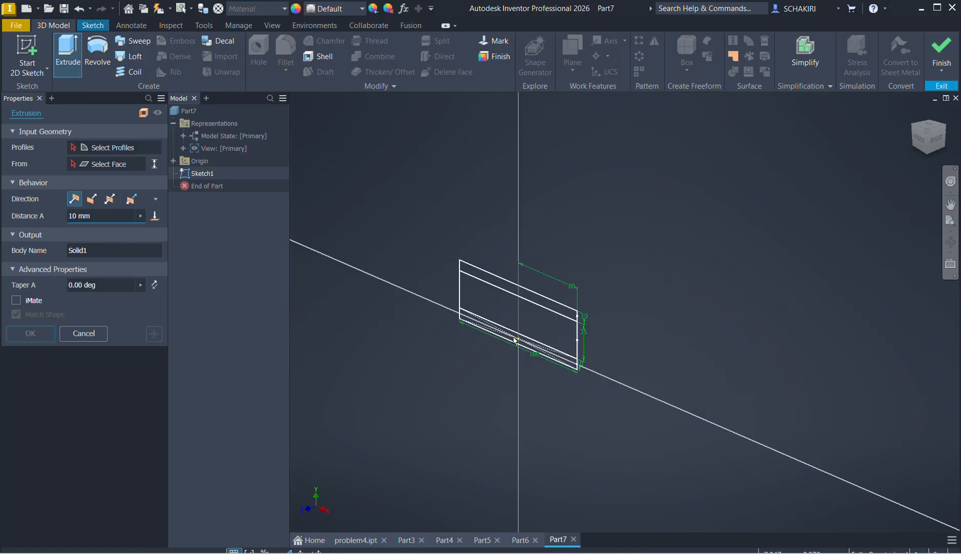
{"action": "scroll", "coordinate": [514, 338], "scroll_direction": "up", "scroll_amount": 5}
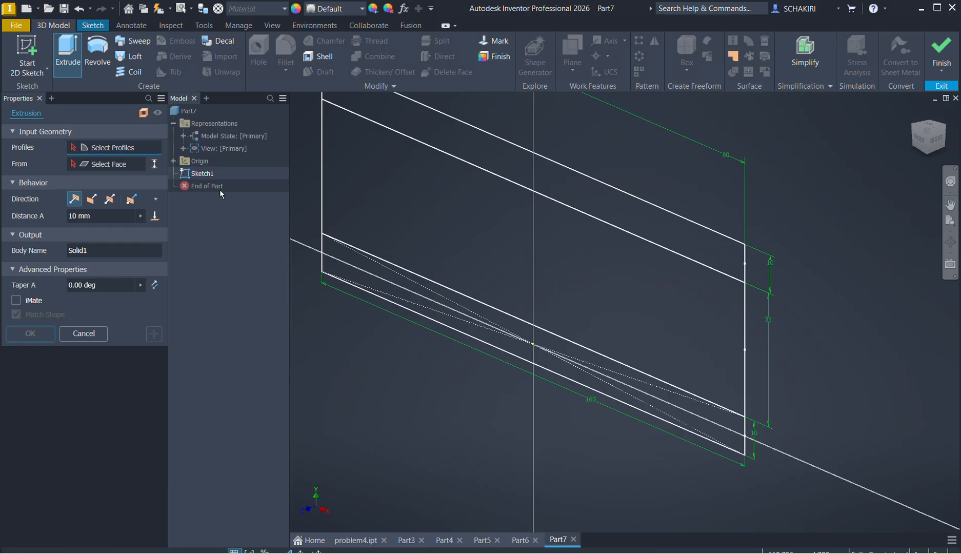
{"action": "left_click", "coordinate": [512, 330]}
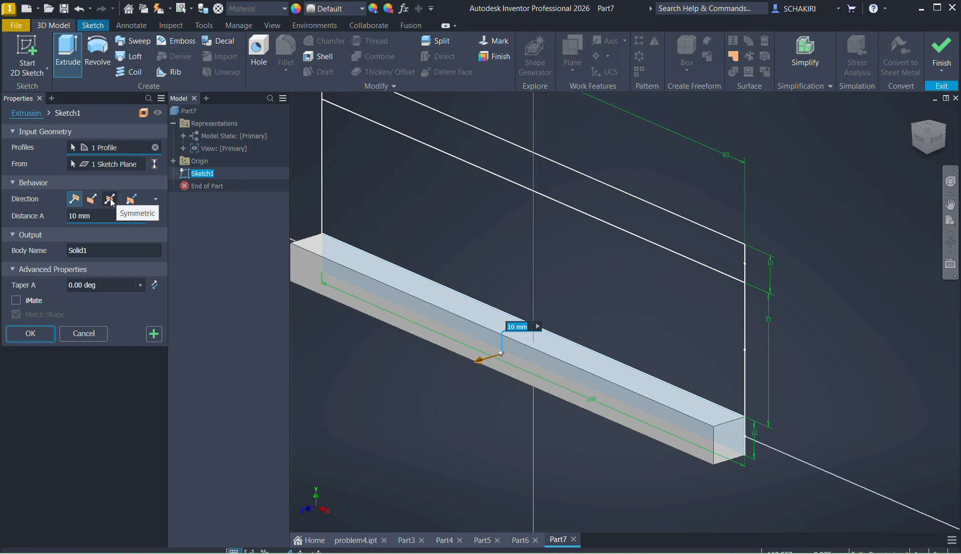
{"action": "left_click", "coordinate": [110, 199]}
{"action": "left_click", "coordinate": [108, 216]}
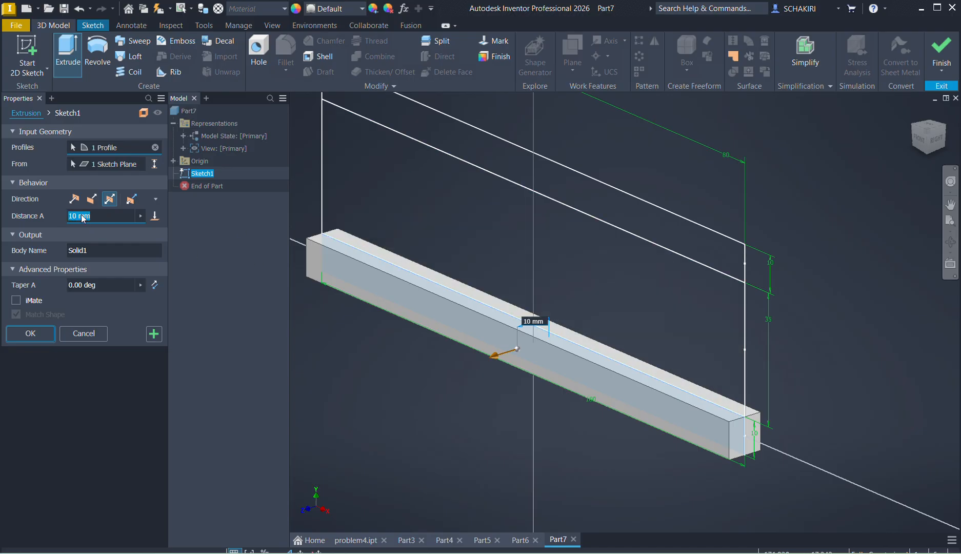
{"action": "type", "text": "80"}
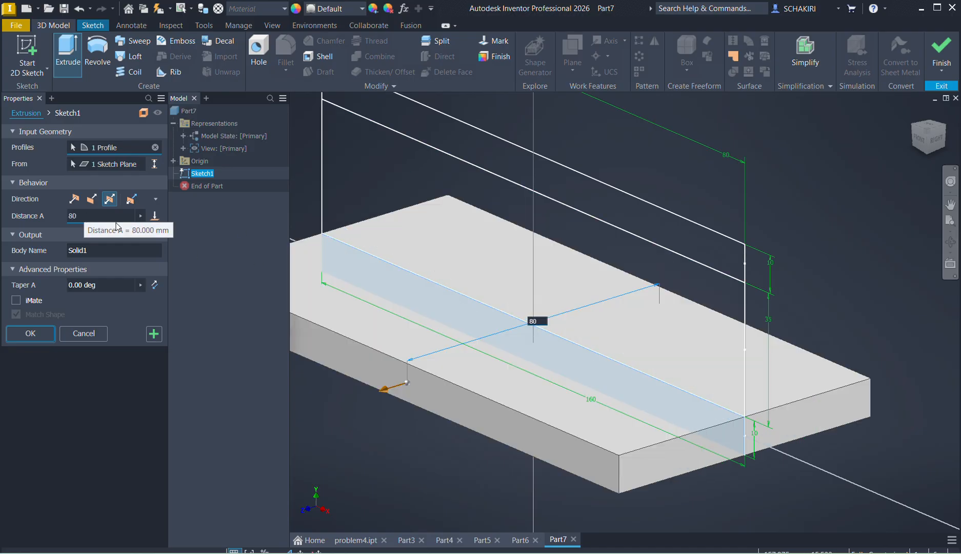
{"action": "left_click", "coordinate": [154, 335]}
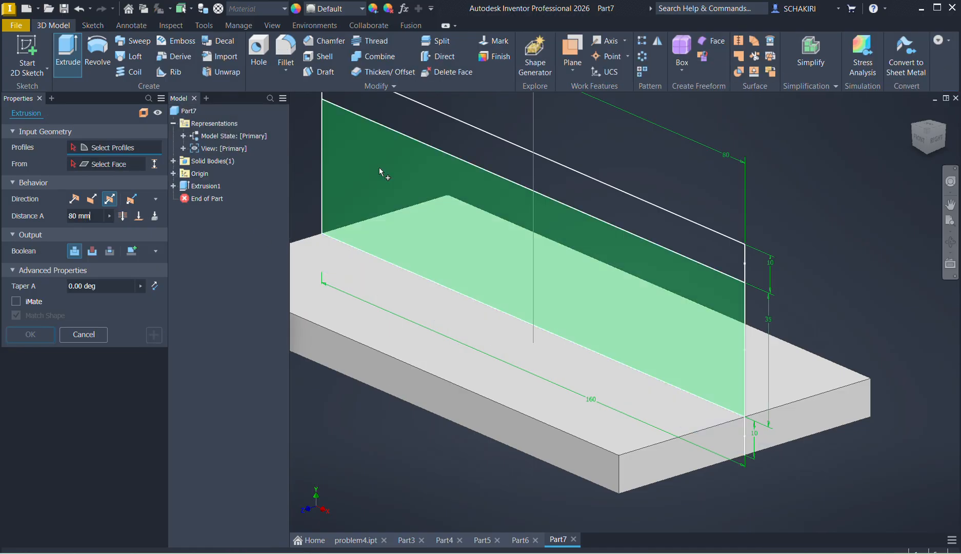
Extrude the 35 mm high middle rectangle symmetrically by 10 mm as a web joined to the base.
{"action": "left_click", "coordinate": [380, 146]}
{"action": "double_click", "coordinate": [82, 216]}
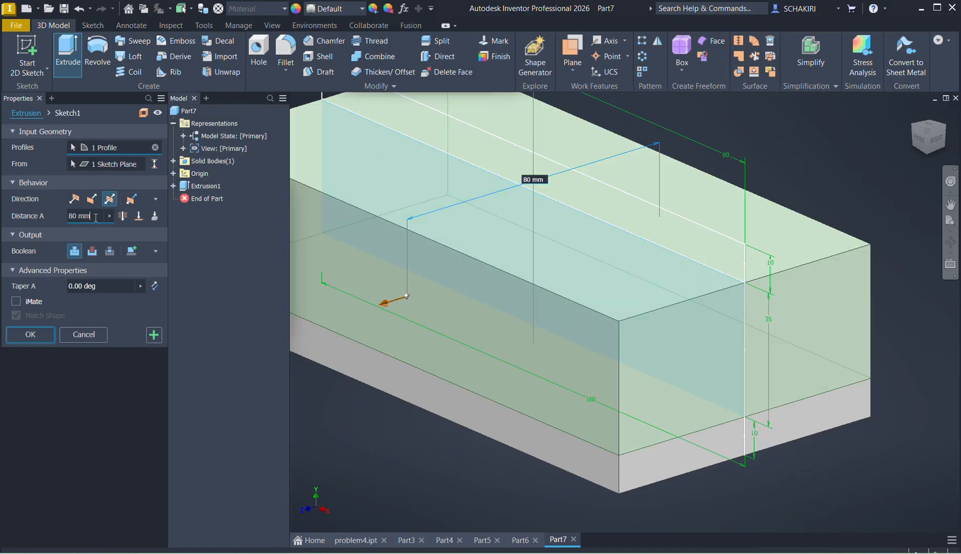
{"action": "type", "text": "10"}
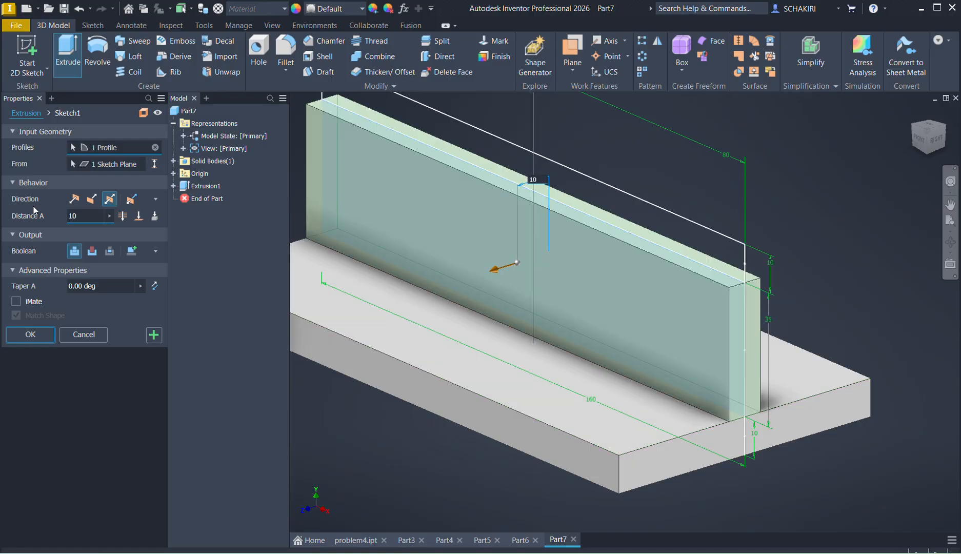
{"action": "left_click", "coordinate": [153, 340]}
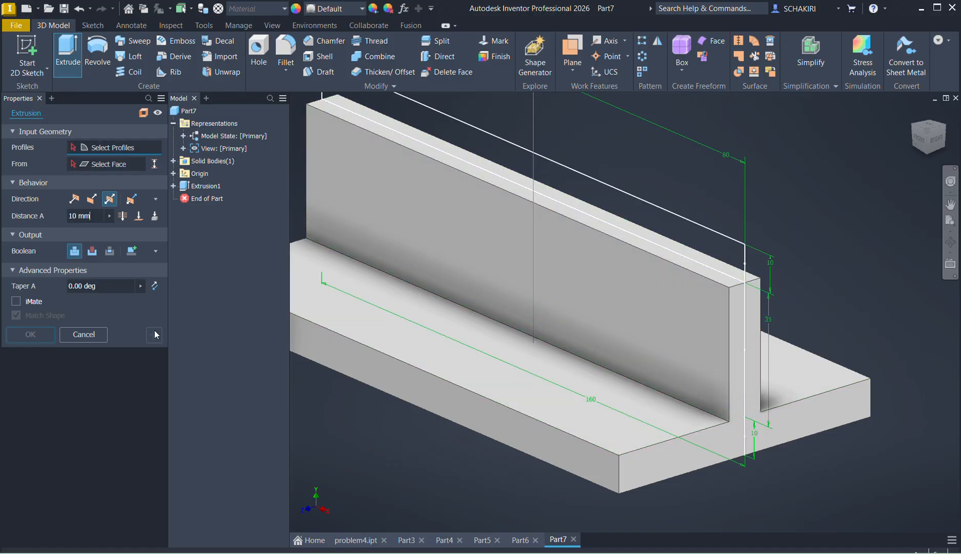
Extrude the uppermost rectangle symmetrically by 50 mm, joined to the web as the top flange.
{"action": "left_click", "coordinate": [502, 153]}
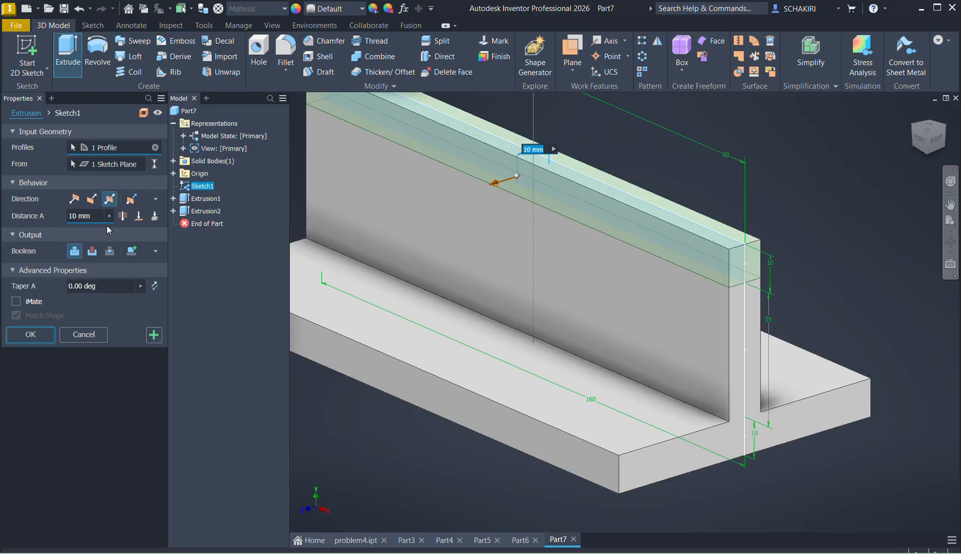
{"action": "double_click", "coordinate": [83, 216]}
{"action": "type", "text": "50"}
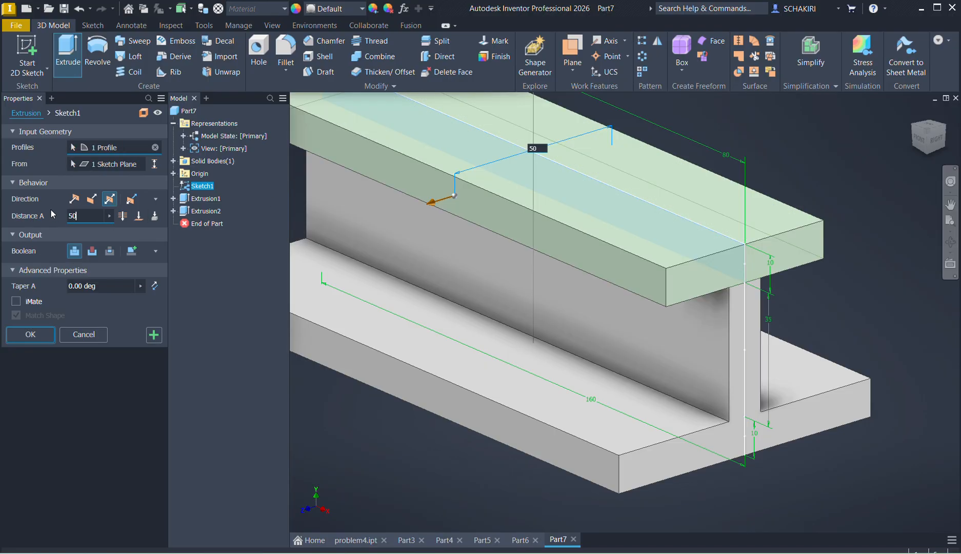
{"action": "left_click", "coordinate": [40, 336]}
Check the base cutout dimensions in the reference drawing and create a sketch on the base's long front side face.
{"action": "mouse_move", "coordinate": [424, 394]}
{"action": "middle_mouse_down", "text": "shift"}
{"action": "mouse_move", "coordinate": [493, 373]}
{"action": "mouse_move", "coordinate": [491, 405]}
{"action": "middle_mouse_up", "text": "shift"}
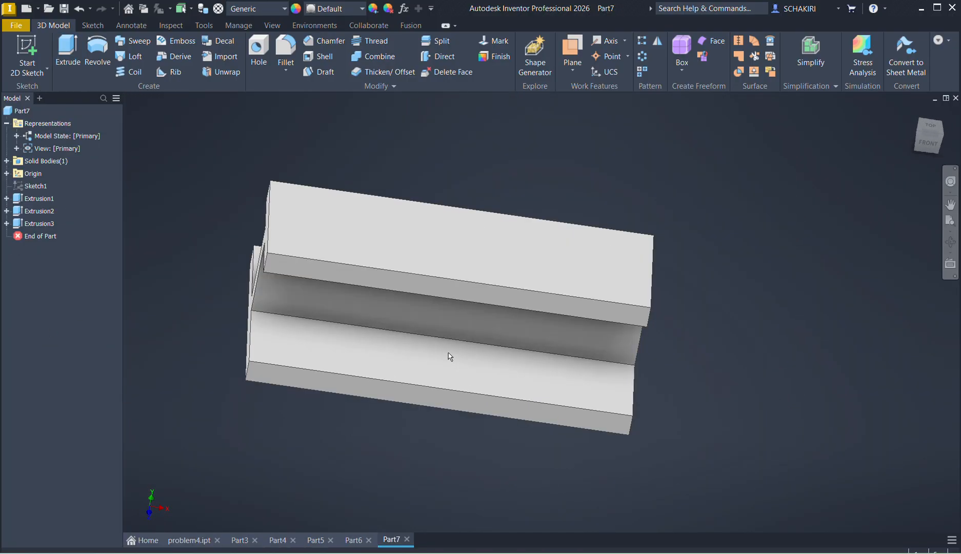
{"action": "mouse_move", "coordinate": [450, 356]}
{"action": "middle_mouse_down", "text": "shift"}
{"action": "mouse_move", "coordinate": [431, 343]}
{"action": "mouse_move", "coordinate": [472, 326]}
{"action": "mouse_move", "coordinate": [466, 318]}
{"action": "mouse_move", "coordinate": [489, 307]}
{"action": "mouse_move", "coordinate": [530, 320]}
{"action": "mouse_move", "coordinate": [562, 303]}
{"action": "mouse_move", "coordinate": [476, 314]}
{"action": "mouse_move", "coordinate": [477, 298]}
{"action": "mouse_move", "coordinate": [447, 334]}
{"action": "mouse_move", "coordinate": [432, 326]}
{"action": "mouse_move", "coordinate": [511, 378]}
{"action": "middle_mouse_up", "text": "shift"}
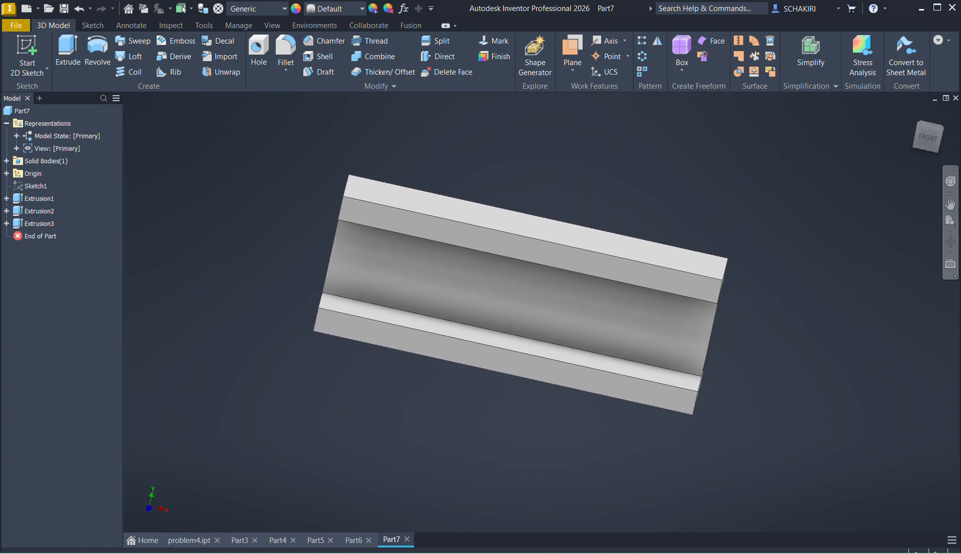
{"action": "middle_click_drag", "start_coordinate": [423, 364], "coordinate": [430, 406]}
{"action": "key", "text": "alt+Tab"}
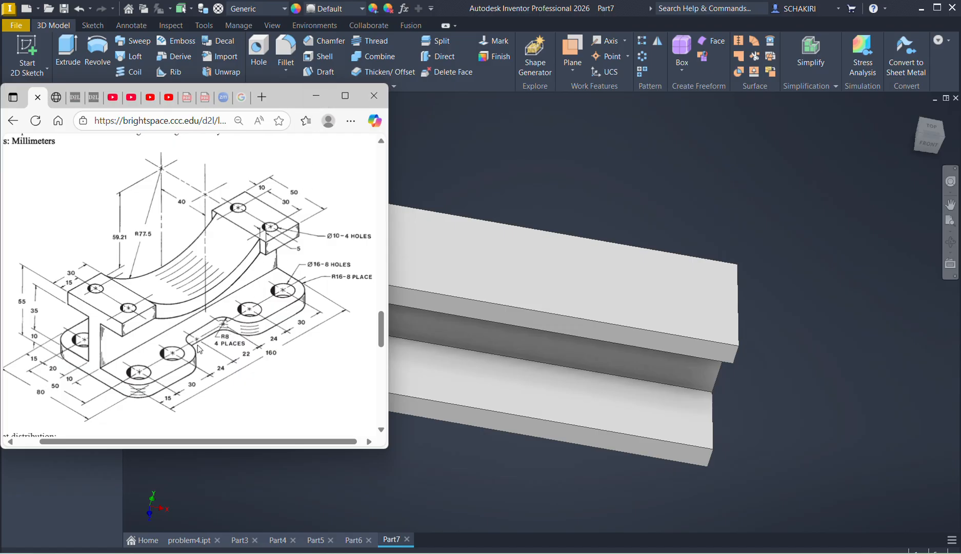
{"action": "left_click", "coordinate": [316, 97]}
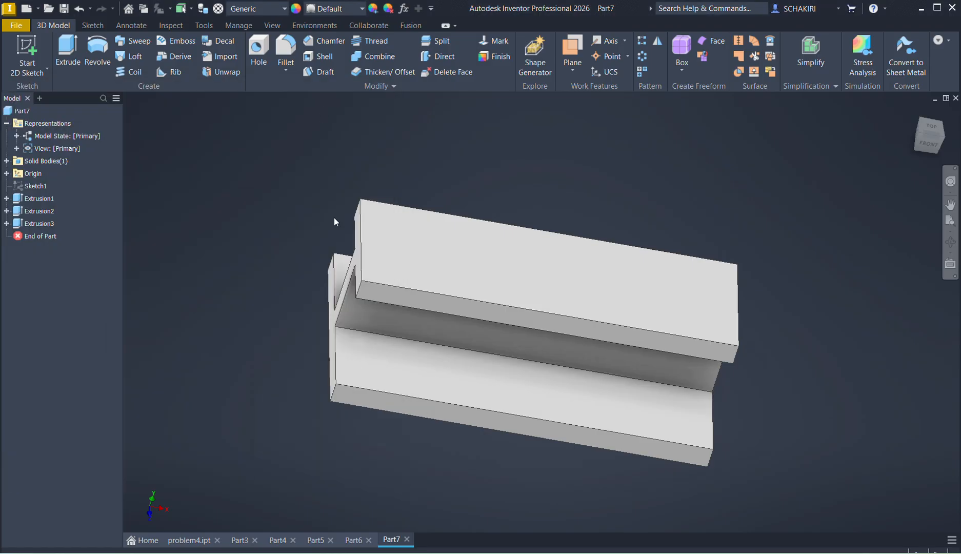
{"action": "left_click", "coordinate": [431, 411]}
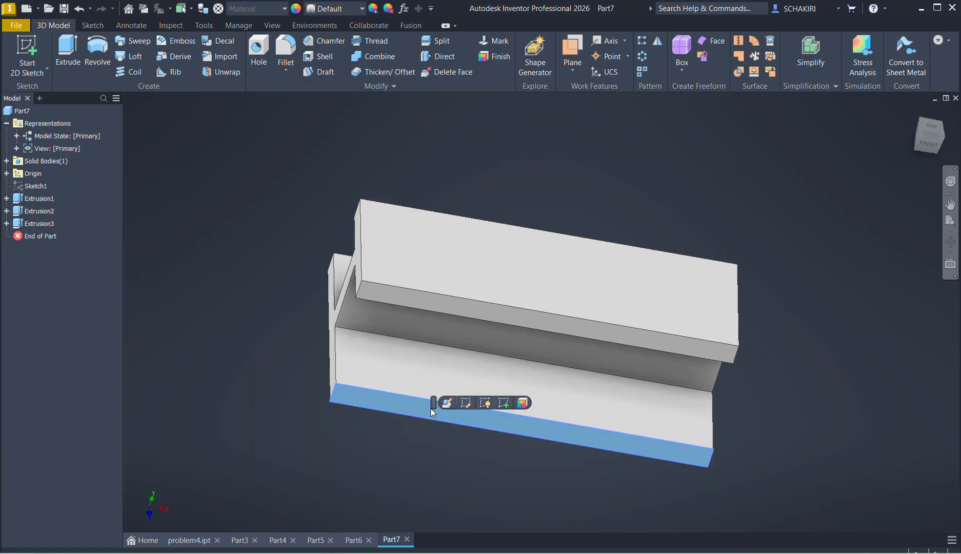
{"action": "left_click", "coordinate": [503, 405]}
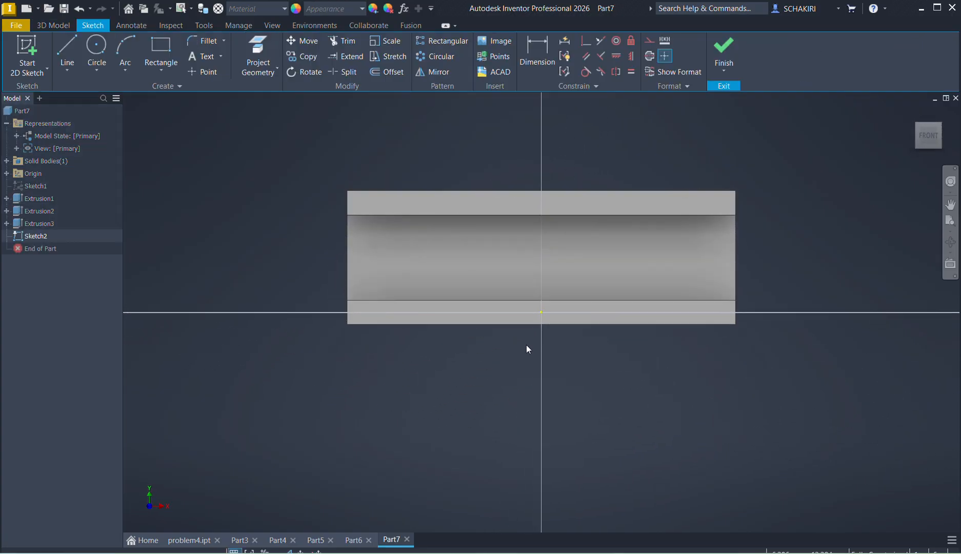
Sketch a two-point center rectangle at the origin, about 63.5 mm wide and matching the base's 10 mm thickness.
{"action": "left_click", "coordinate": [160, 67]}
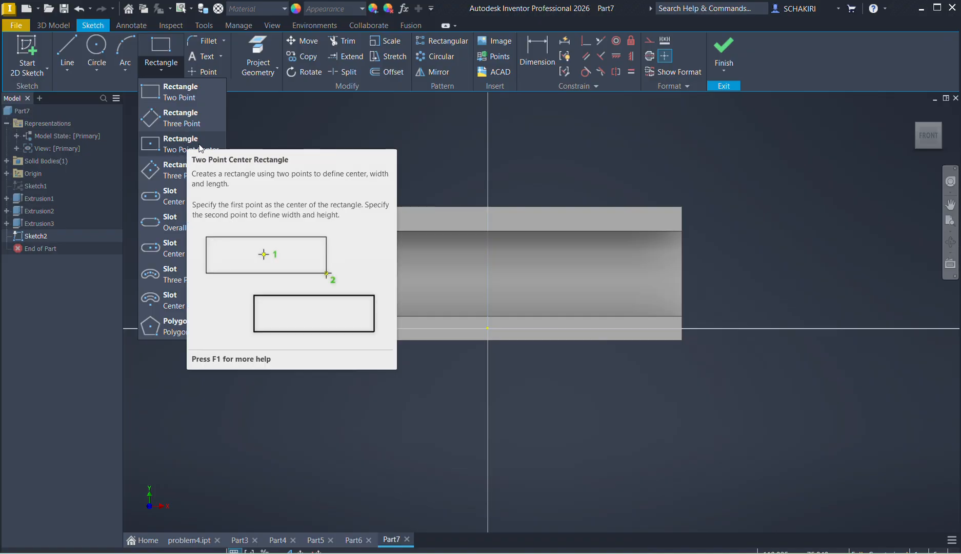
{"action": "left_click", "coordinate": [155, 144]}
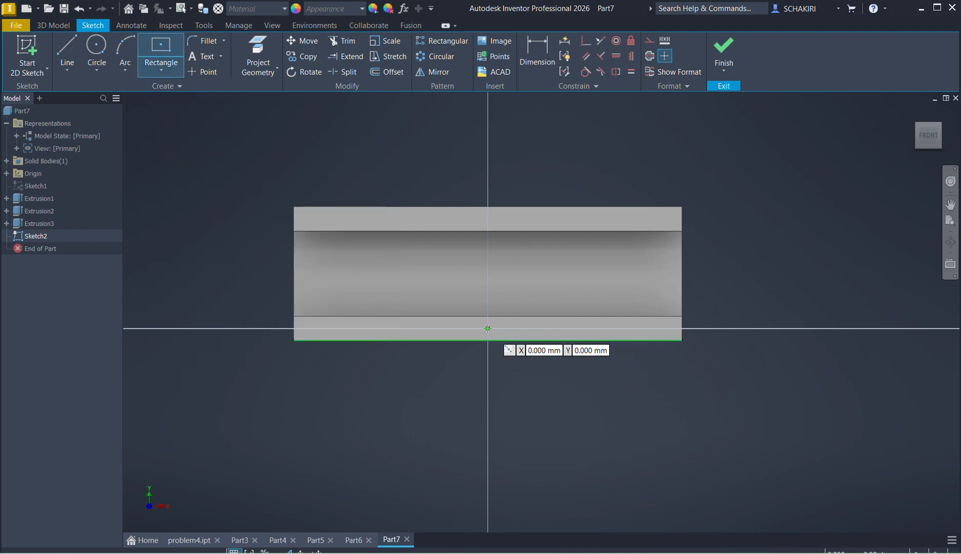
{"action": "left_click", "coordinate": [488, 328]}
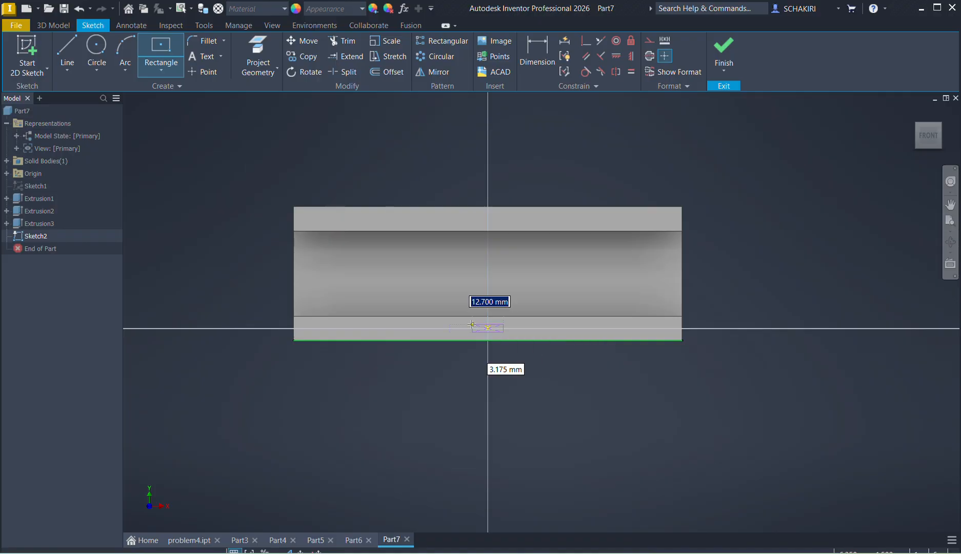
{"action": "left_click", "coordinate": [412, 316]}
{"action": "key", "text": "Escape"}
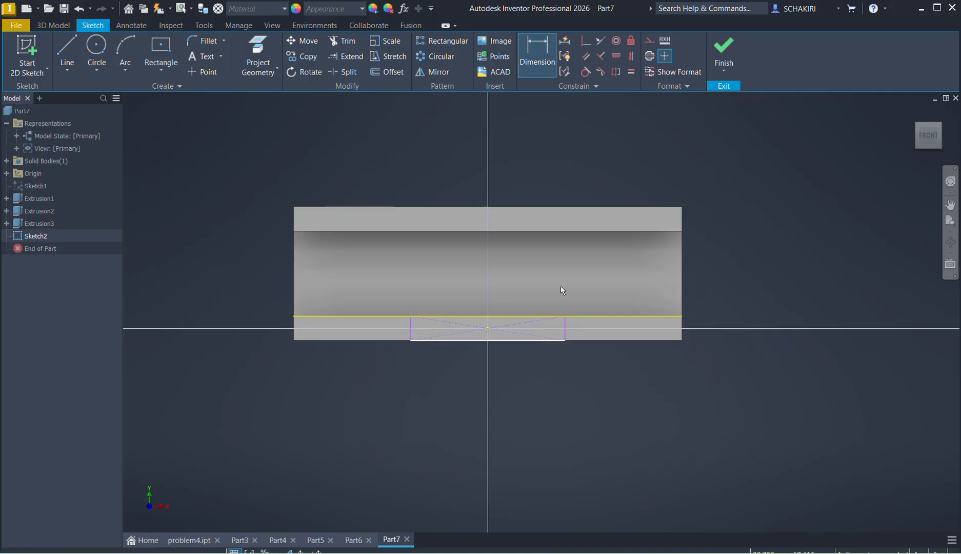
Dimension the centered rectangle's width as 38 mm.
{"action": "left_click", "coordinate": [518, 341]}
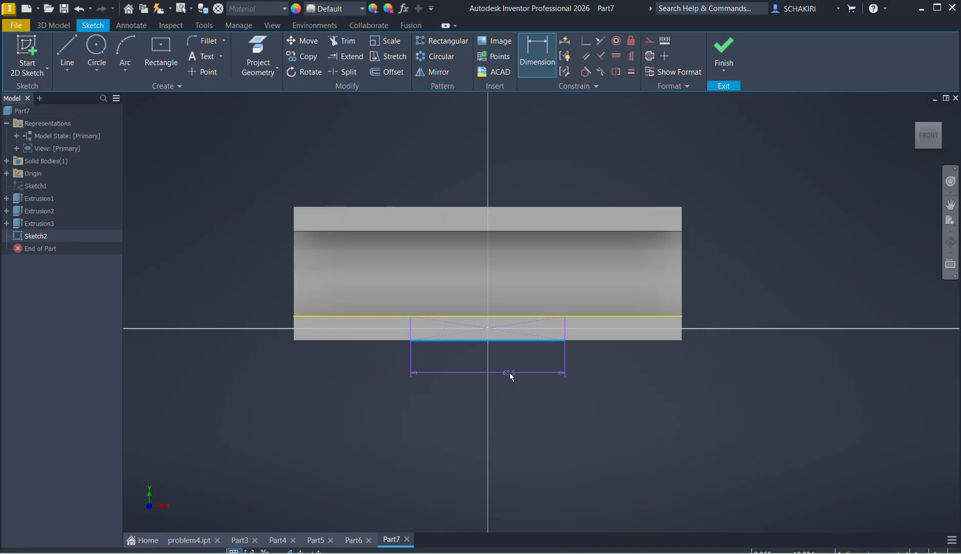
{"action": "left_click", "coordinate": [510, 373]}
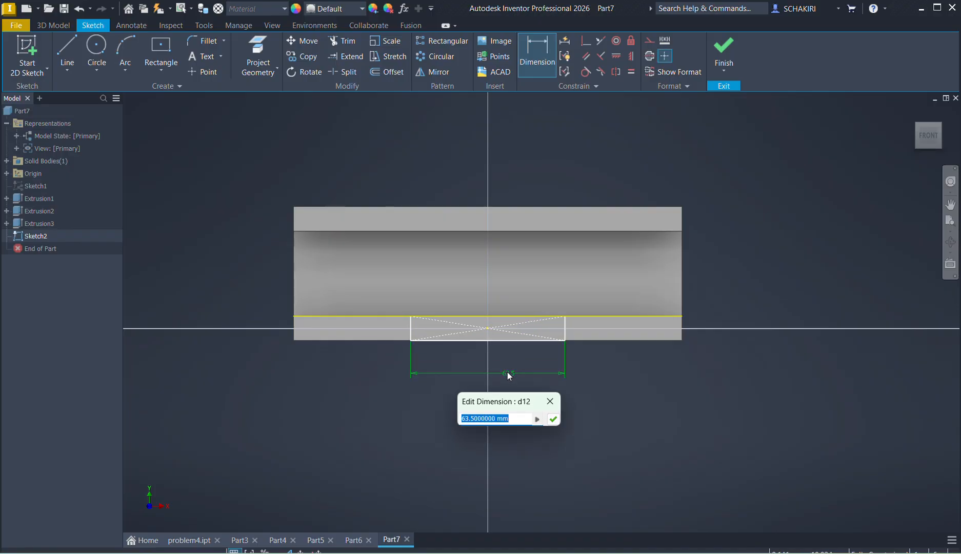
{"action": "type", "text": "38"}
{"action": "key", "text": "Return"}
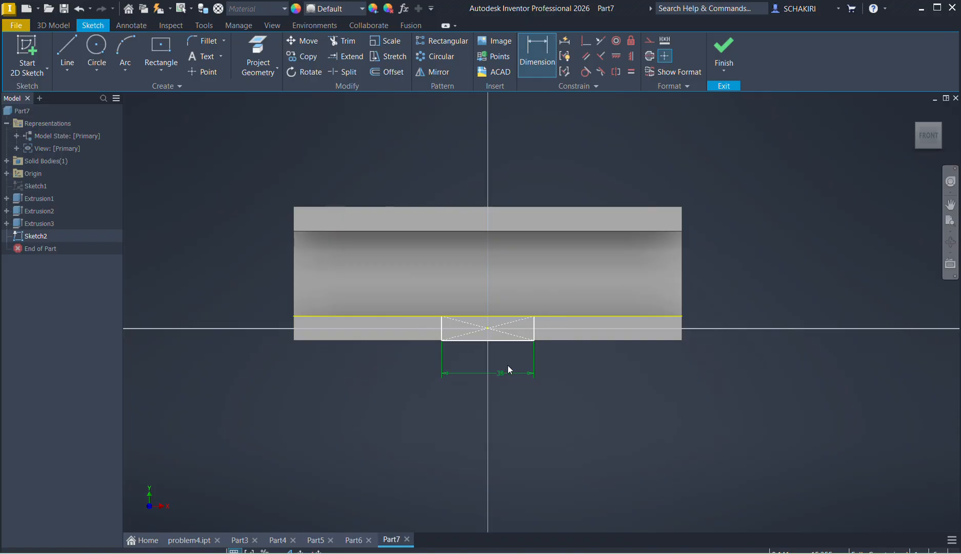
Cut the 38 mm wide rectangle 24 mm deep into the base's front side with Extrude.
{"action": "key", "text": "Escape"}
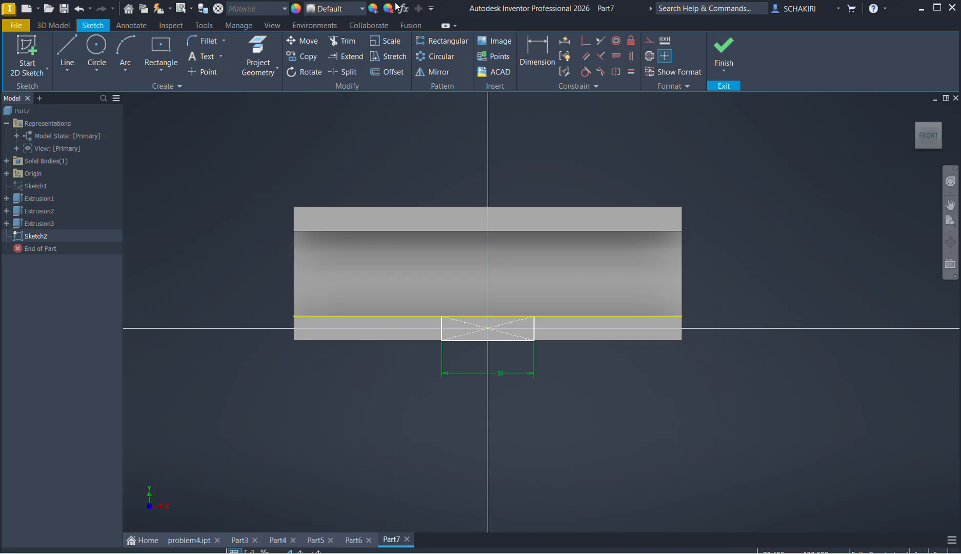
{"action": "left_click", "coordinate": [62, 28]}
{"action": "left_click", "coordinate": [68, 54]}
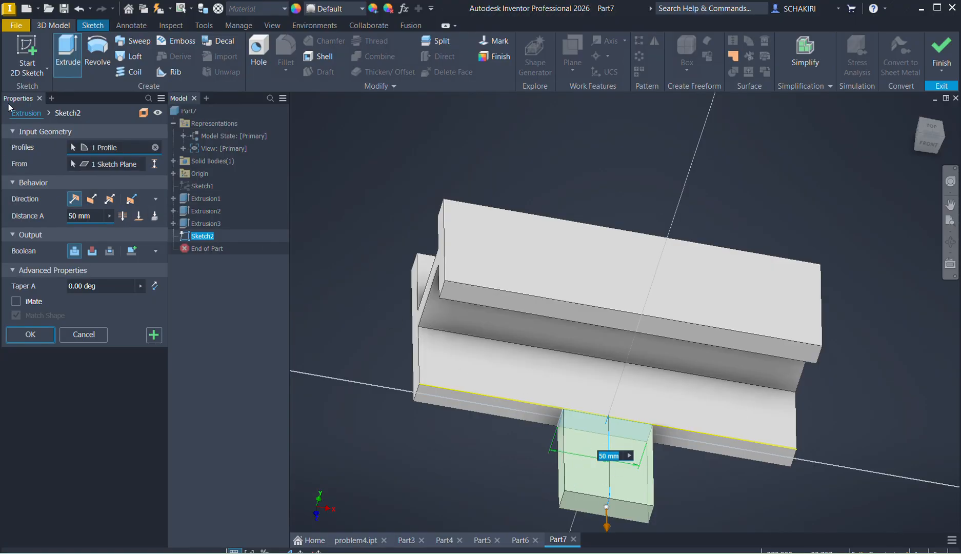
{"action": "left_click", "coordinate": [93, 199]}
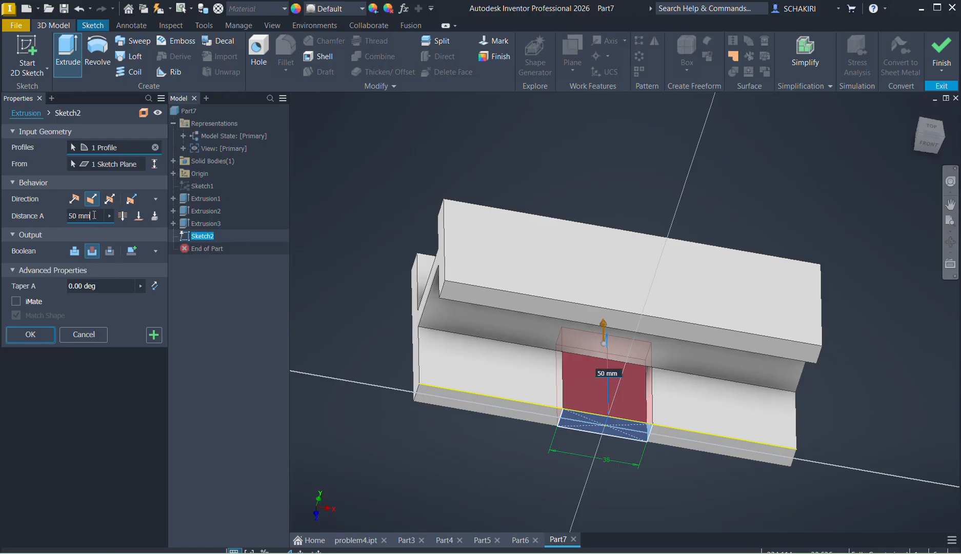
{"action": "left_click_drag", "start_coordinate": [94, 216], "coordinate": [67, 219]}
{"action": "type", "text": "24"}
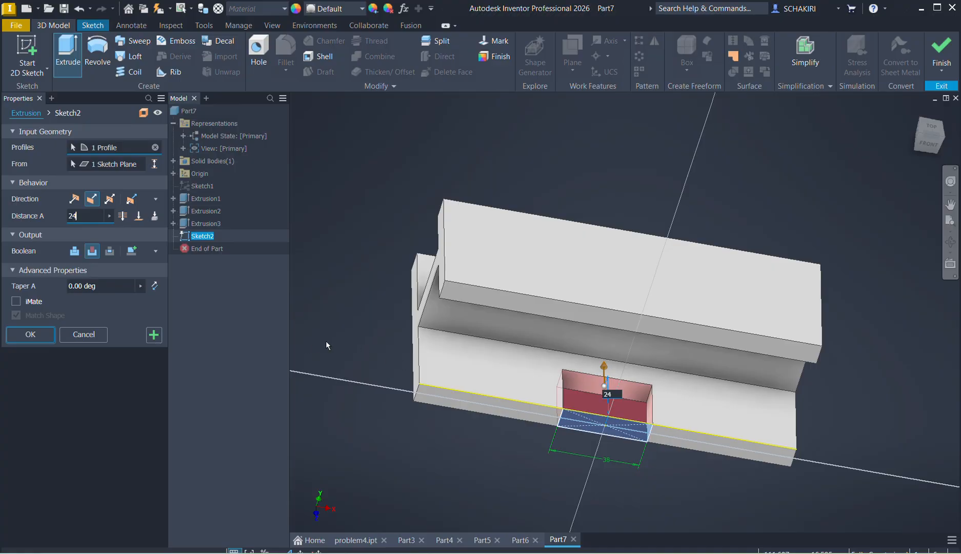
{"action": "left_click", "coordinate": [30, 334]}
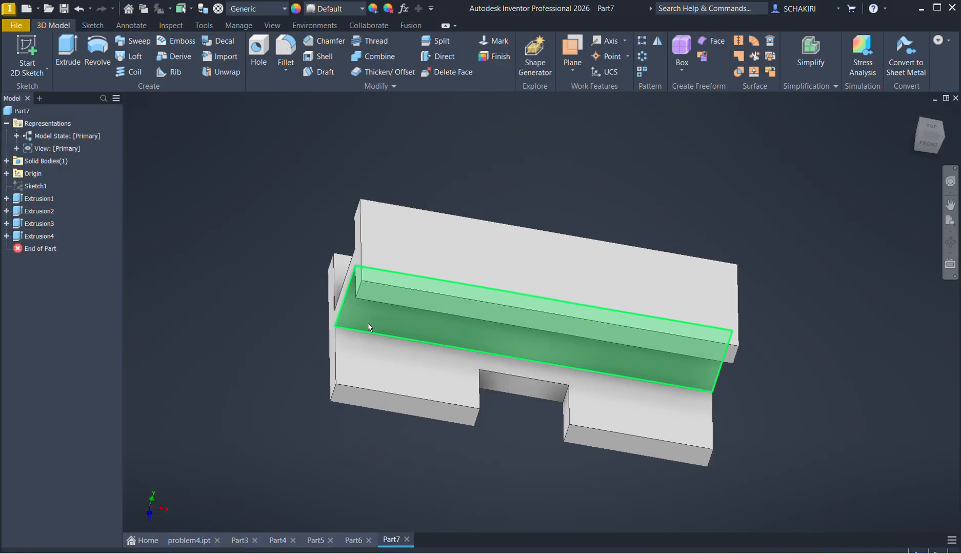
Mirror the front base cutout across the origin XY plane to the opposite side of the base.
{"action": "middle_click_drag", "start_coordinate": [575, 401], "coordinate": [572, 380], "text": "shift"}
{"action": "middle_click_drag", "start_coordinate": [471, 394], "coordinate": [575, 440], "text": "shift"}
{"action": "middle_click_drag", "start_coordinate": [464, 313], "coordinate": [298, 389], "text": "shift"}
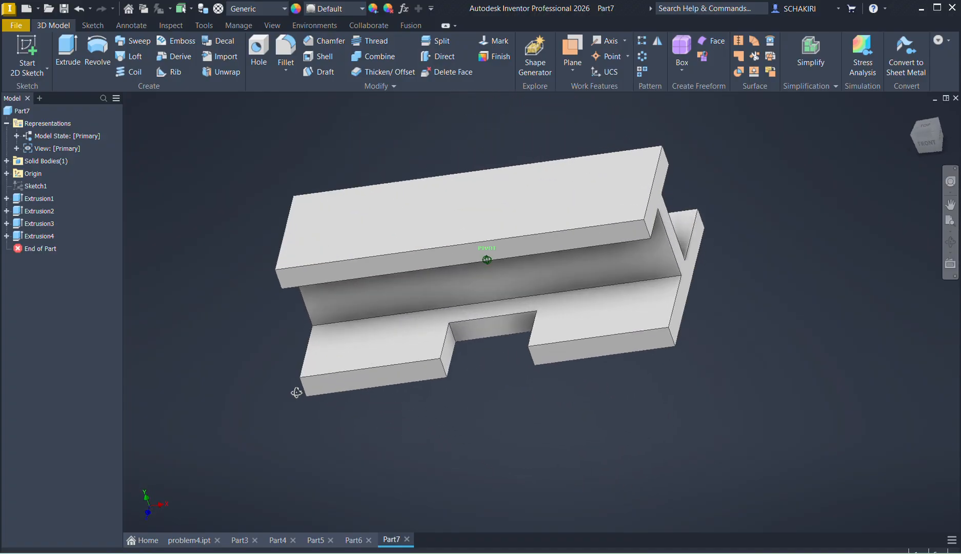
{"action": "left_click", "coordinate": [657, 42]}
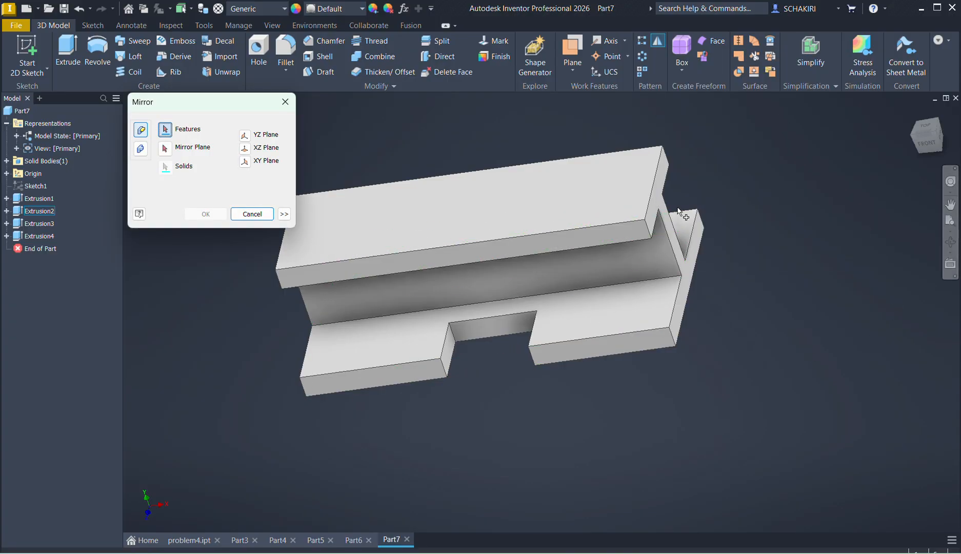
{"action": "left_click_drag", "start_coordinate": [187, 101], "coordinate": [176, 116]}
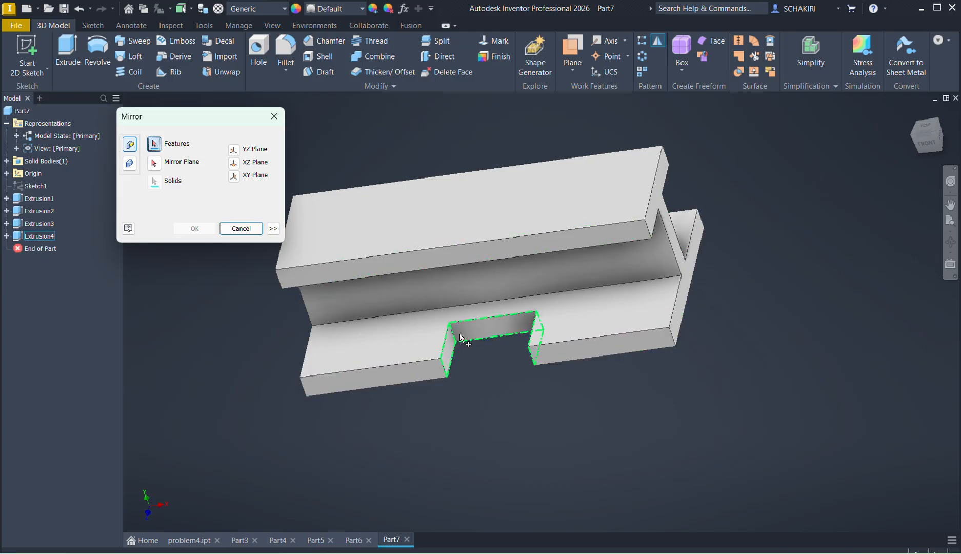
{"action": "mouse_move", "coordinate": [475, 349]}
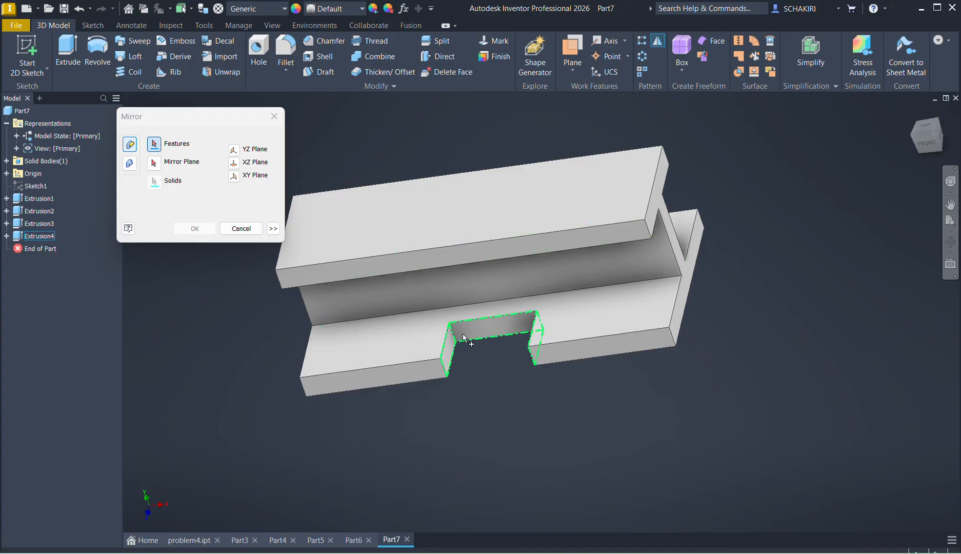
{"action": "left_click", "coordinate": [464, 339]}
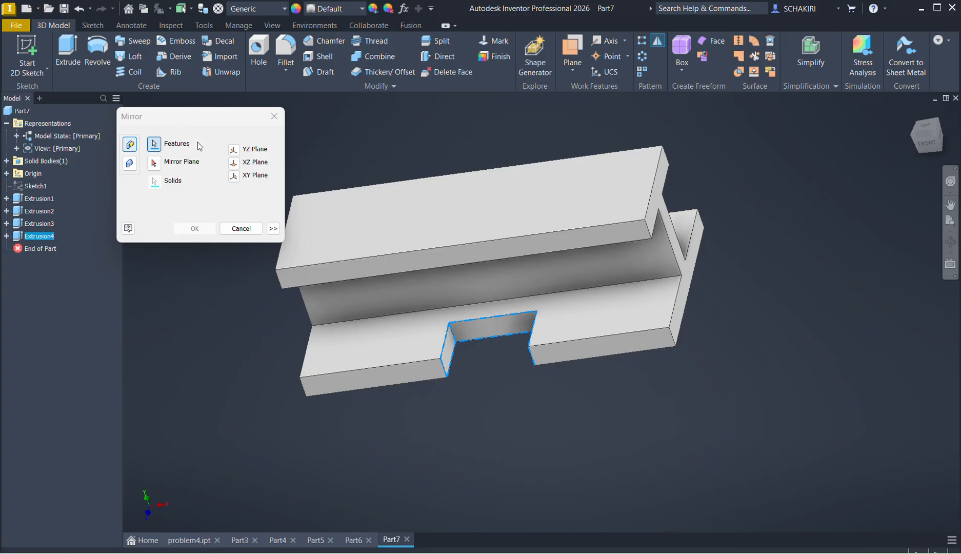
{"action": "left_click", "coordinate": [234, 150]}
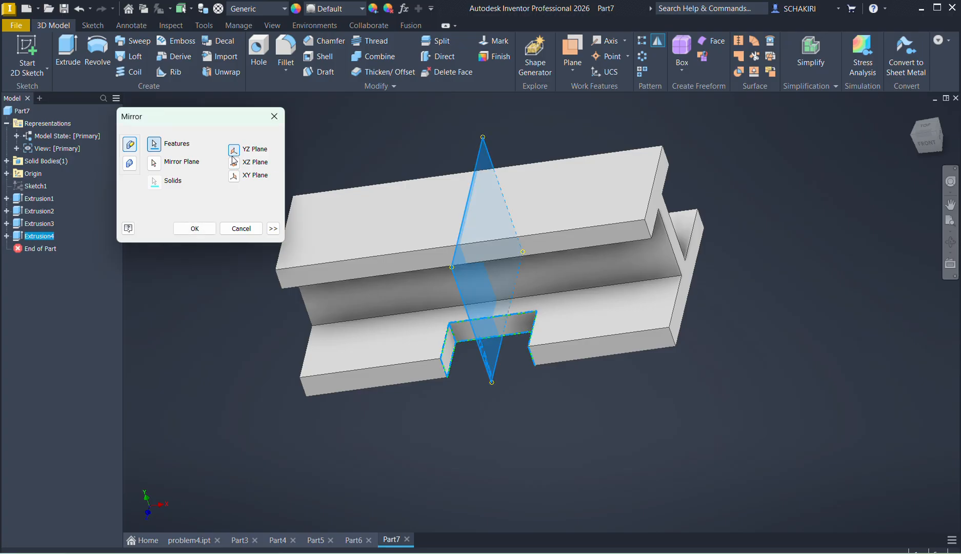
{"action": "left_click", "coordinate": [234, 162]}
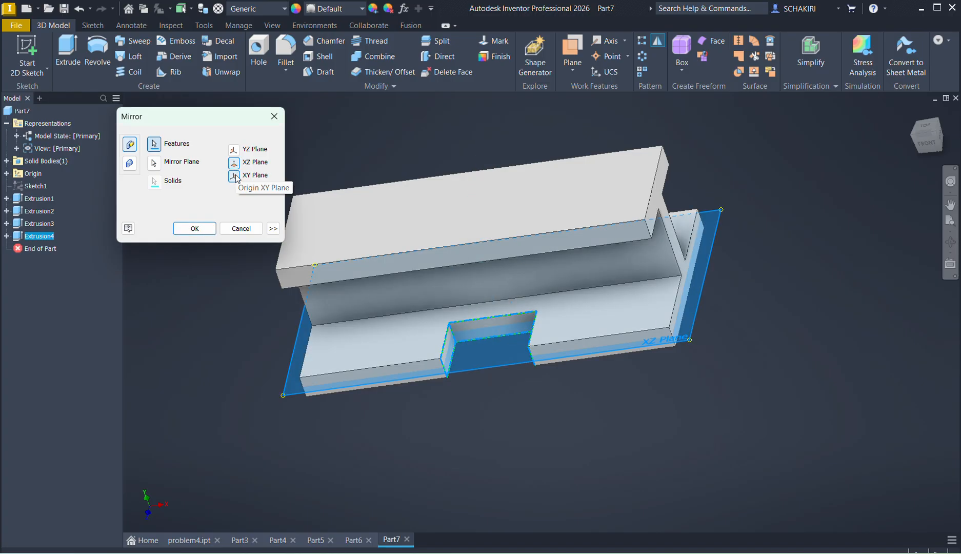
{"action": "left_click", "coordinate": [235, 177]}
{"action": "left_click", "coordinate": [433, 266]}
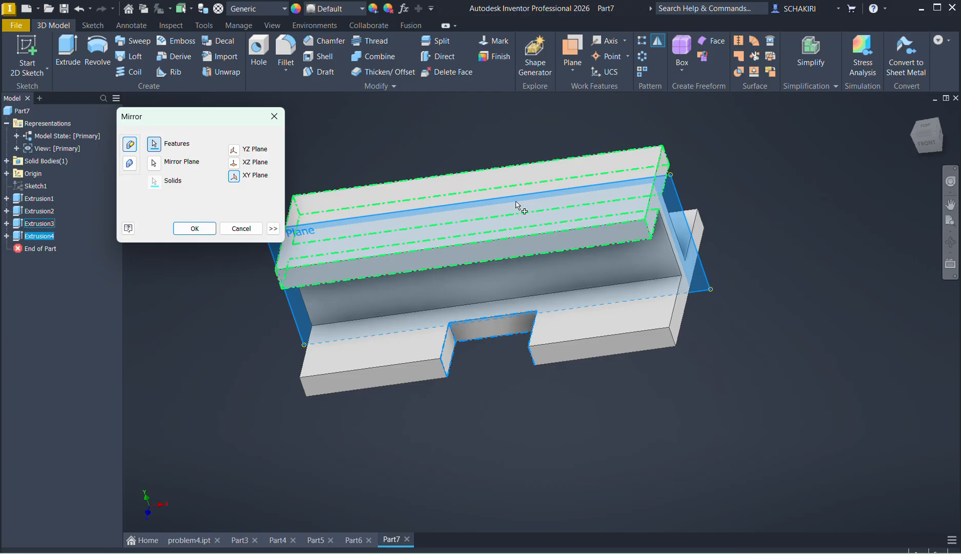
{"action": "left_click", "coordinate": [195, 228]}
Inspect the base cutout from several angles and check its corner radii in the reference drawing.
{"action": "middle_click_drag", "start_coordinate": [365, 259], "coordinate": [328, 390], "text": "shift"}
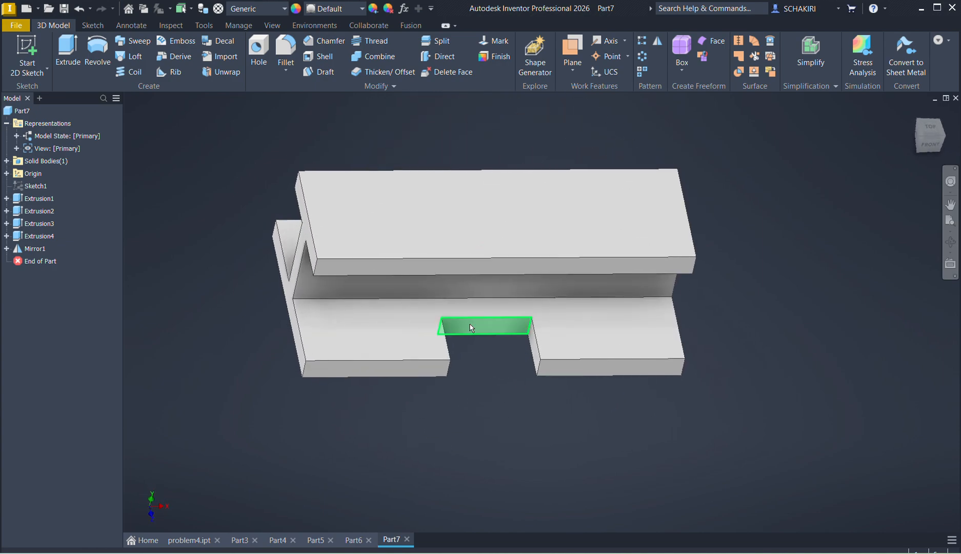
{"action": "middle_click_drag", "start_coordinate": [471, 326], "coordinate": [442, 304], "text": "shift"}
{"action": "scroll", "coordinate": [453, 335], "scroll_direction": "down", "scroll_amount": 3}
{"action": "scroll", "coordinate": [453, 335], "scroll_direction": "up", "scroll_amount": 6}
{"action": "scroll", "coordinate": [453, 338], "scroll_direction": "down", "scroll_amount": 2}
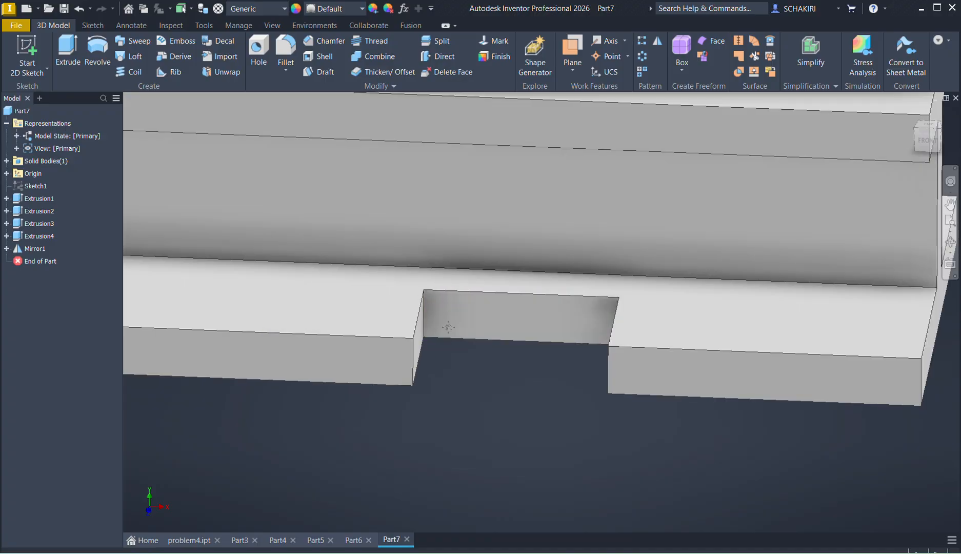
{"action": "middle_click_drag", "start_coordinate": [453, 337], "coordinate": [468, 352], "text": "shift"}
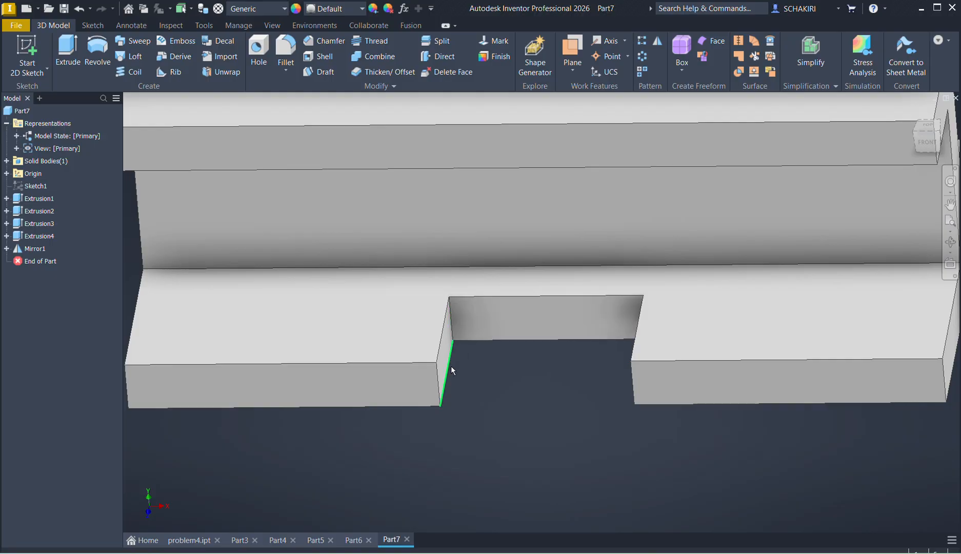
{"action": "scroll", "coordinate": [507, 349], "scroll_direction": "down", "scroll_amount": 3}
{"action": "scroll", "coordinate": [506, 350], "scroll_direction": "up", "scroll_amount": 5}
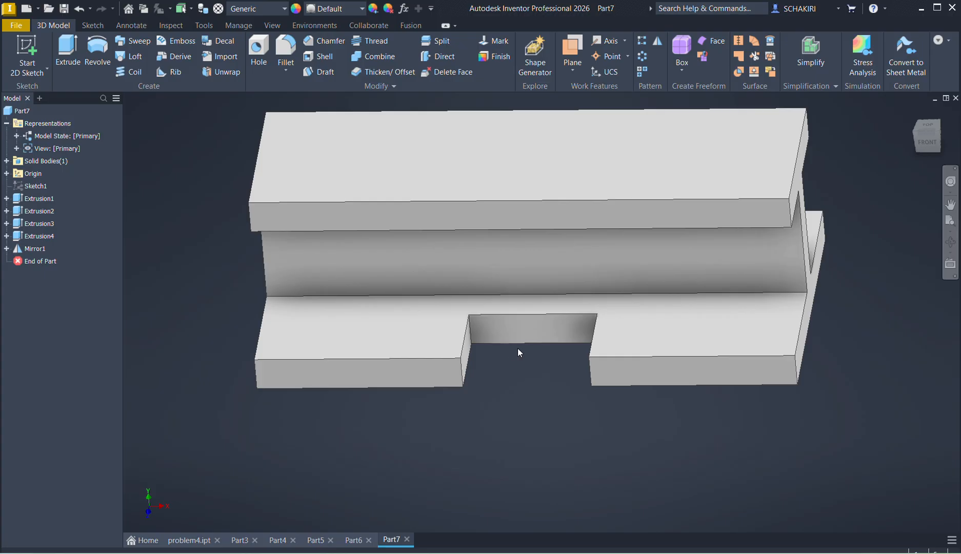
{"action": "middle_click_drag", "start_coordinate": [518, 347], "coordinate": [511, 332]}
{"action": "mouse_move", "coordinate": [451, 364]}
{"action": "middle_mouse_down", "text": "shift"}
{"action": "mouse_move", "coordinate": [528, 354]}
{"action": "mouse_move", "coordinate": [468, 414]}
{"action": "mouse_move", "coordinate": [558, 382]}
{"action": "mouse_move", "coordinate": [403, 354]}
{"action": "mouse_move", "coordinate": [388, 365]}
{"action": "middle_mouse_up", "text": "shift"}
{"action": "left_click", "coordinate": [533, 553]}
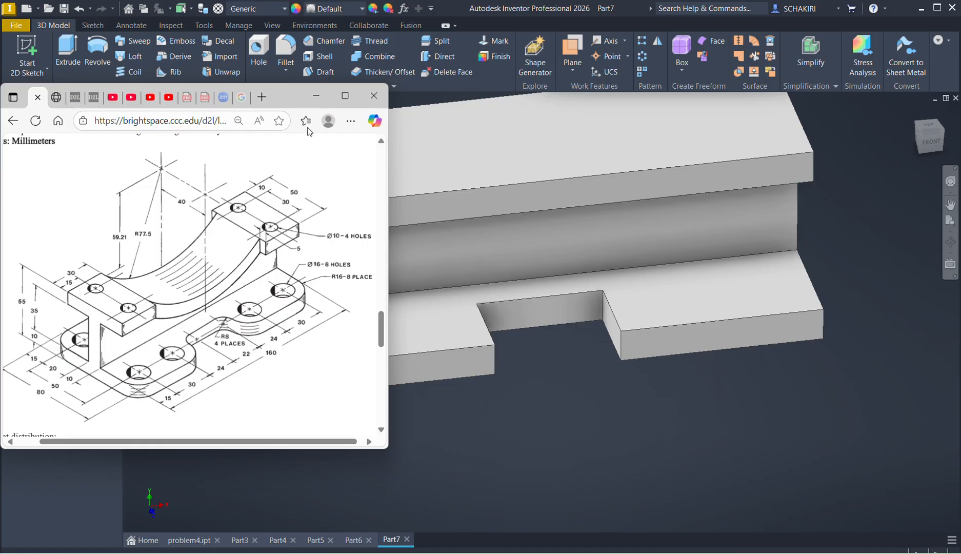
{"action": "left_click", "coordinate": [315, 97]}
Fillet the four inner vertical corner edges of the two base cutouts with an 8 mm radius.
{"action": "middle_click_drag", "start_coordinate": [472, 365], "coordinate": [434, 328], "text": "shift"}
{"action": "left_click", "coordinate": [286, 47]}
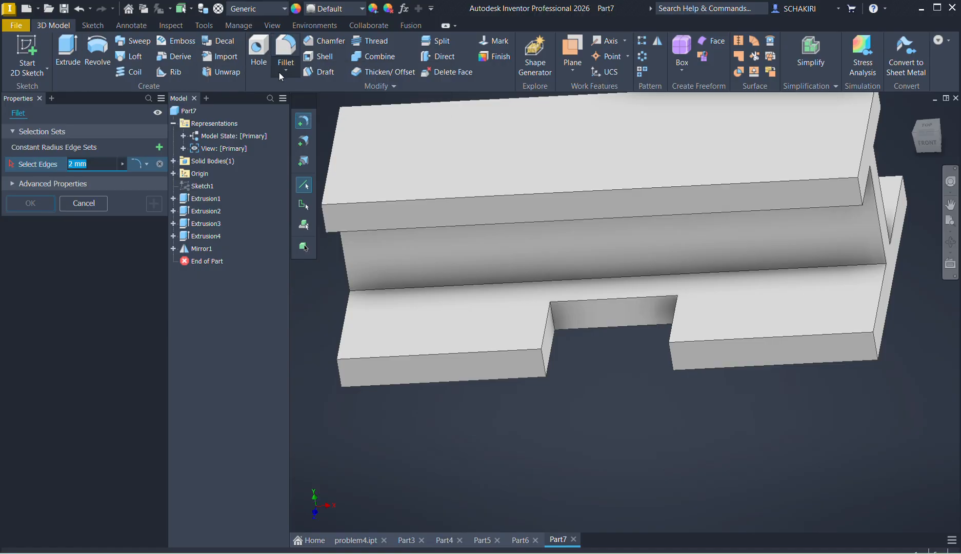
{"action": "left_click", "coordinate": [96, 163]}
{"action": "left_click_drag", "start_coordinate": [96, 163], "coordinate": [59, 166]}
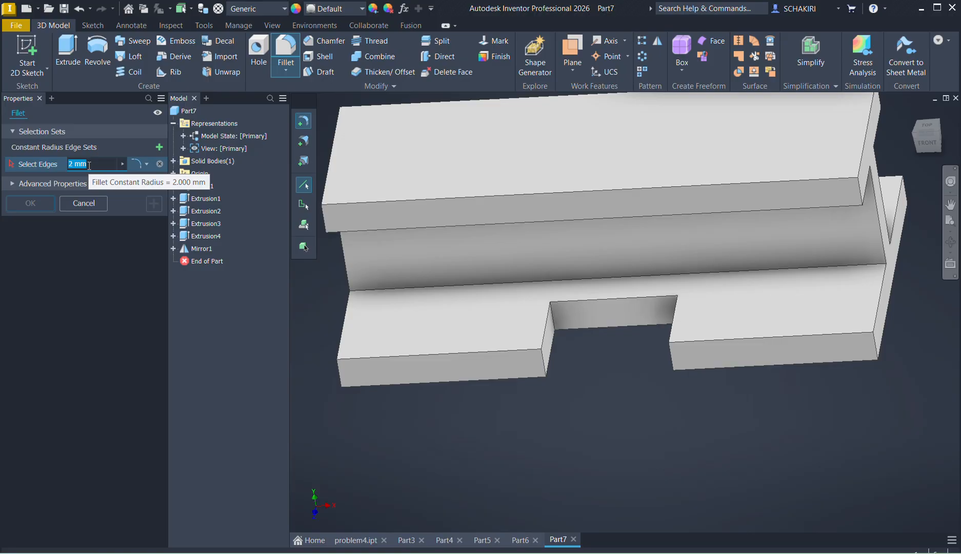
{"action": "type", "text": "8"}
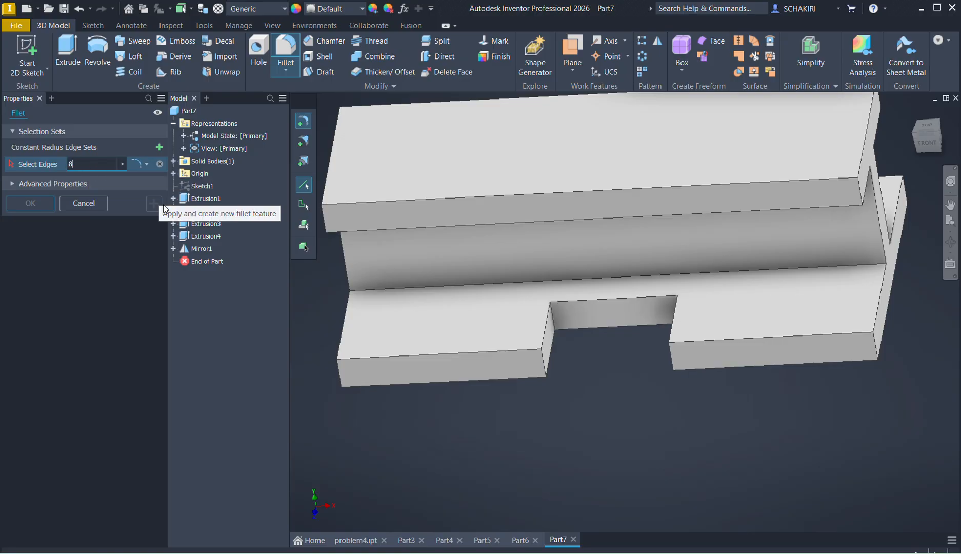
{"action": "left_click", "coordinate": [554, 320]}
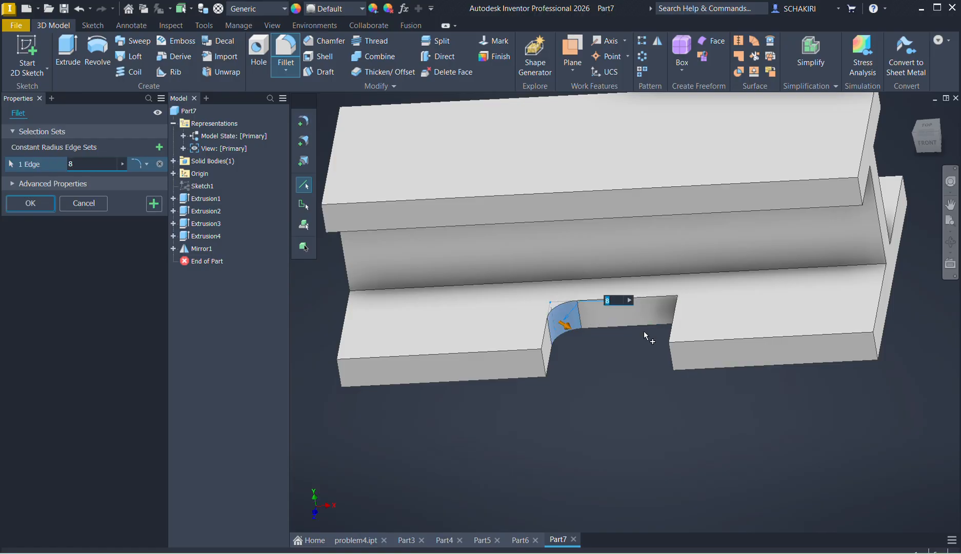
{"action": "middle_click_drag", "start_coordinate": [636, 366], "coordinate": [690, 316]}
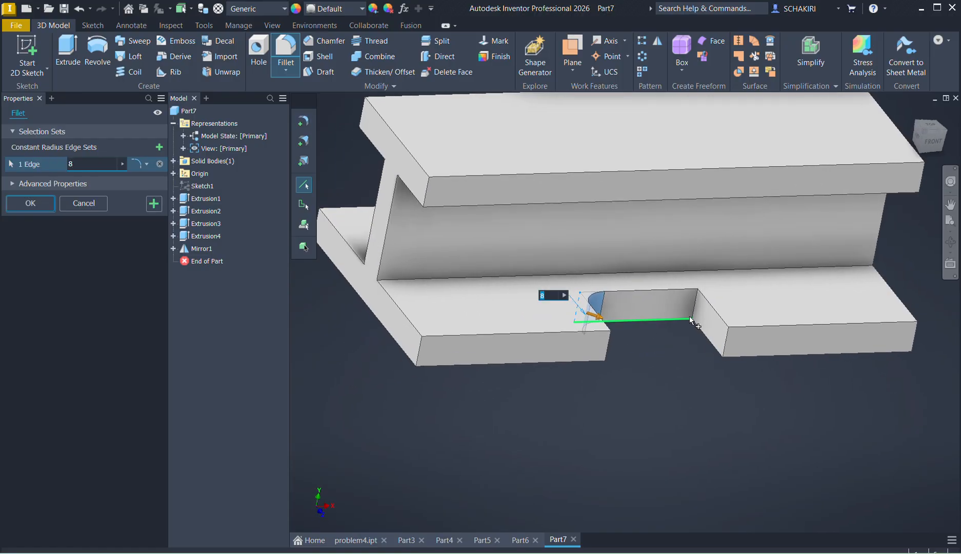
{"action": "left_click", "coordinate": [689, 316]}
{"action": "middle_click_drag", "start_coordinate": [521, 361], "coordinate": [648, 395], "text": "shift"}
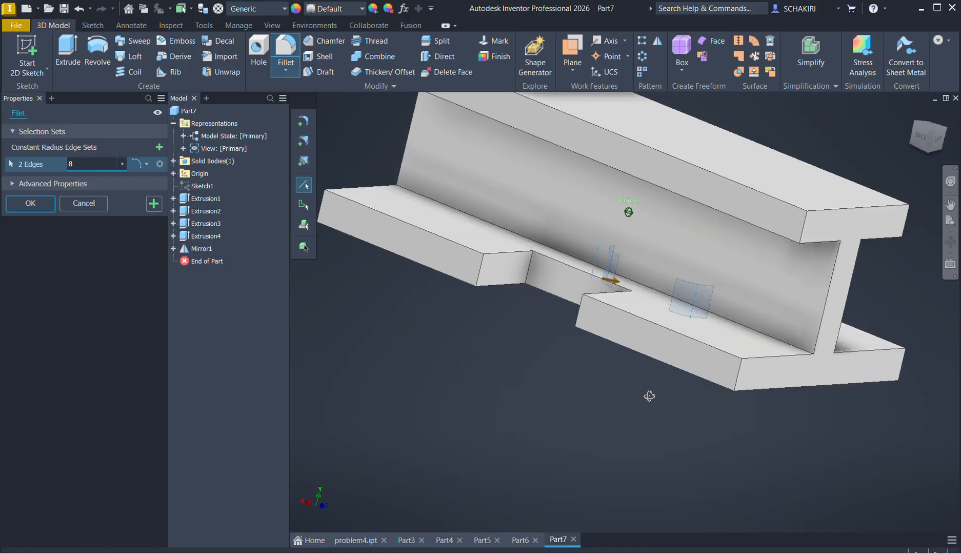
{"action": "left_click", "coordinate": [527, 268]}
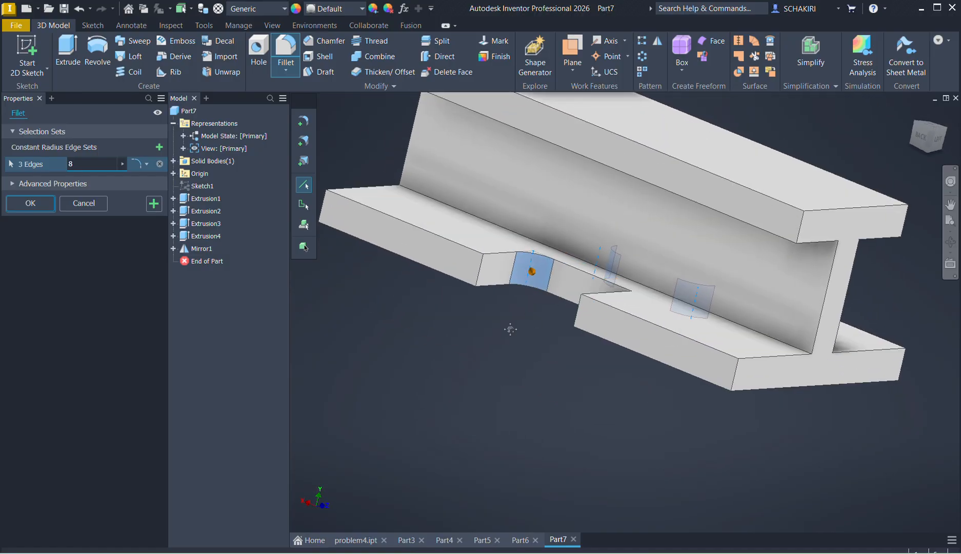
{"action": "middle_click_drag", "start_coordinate": [508, 329], "coordinate": [615, 321], "text": "shift"}
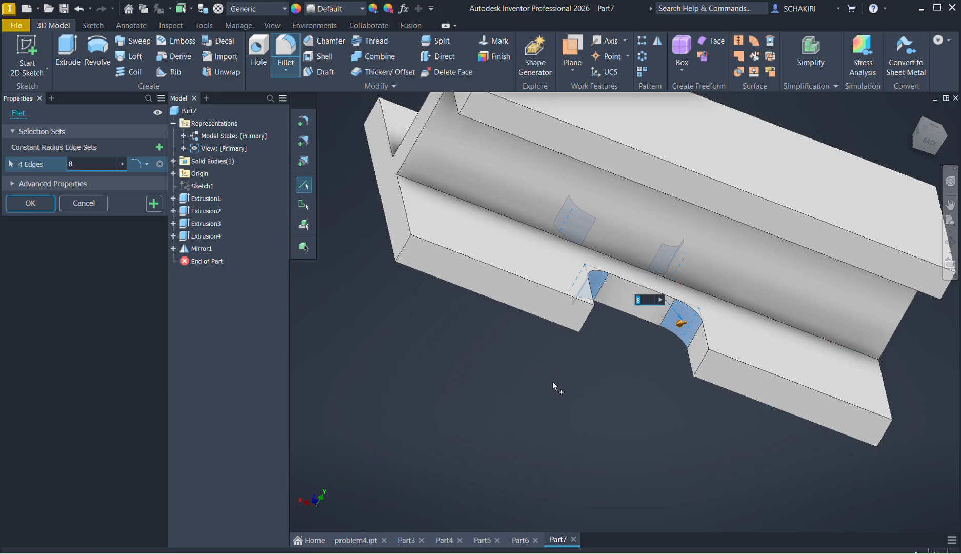
{"action": "left_click", "coordinate": [154, 206]}
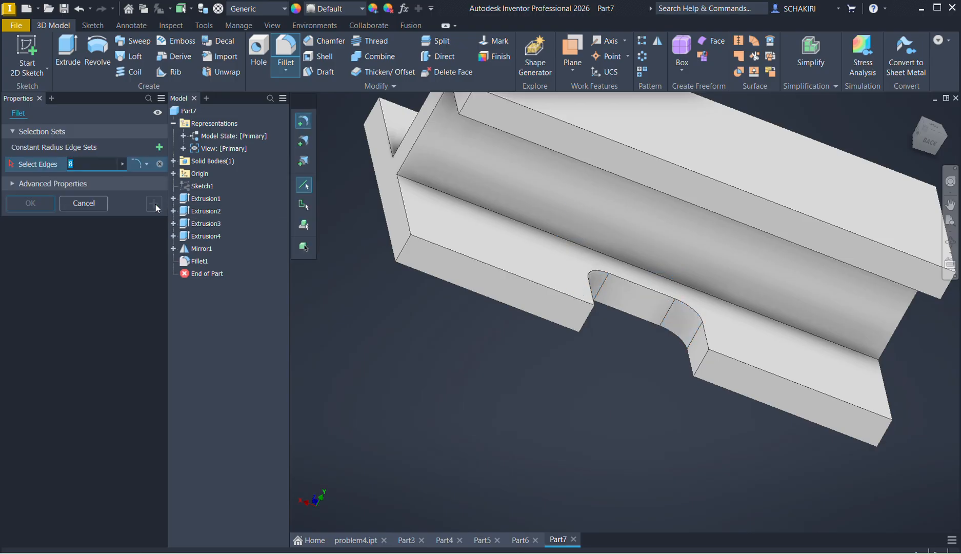
Fillet the eight outer vertical edges of the base, at its ends and the cutout openings, with a 16 mm radius.
{"action": "left_click_drag", "start_coordinate": [83, 166], "coordinate": [59, 168]}
{"action": "double_click", "coordinate": [83, 164]}
{"action": "left_click", "coordinate": [402, 248]}
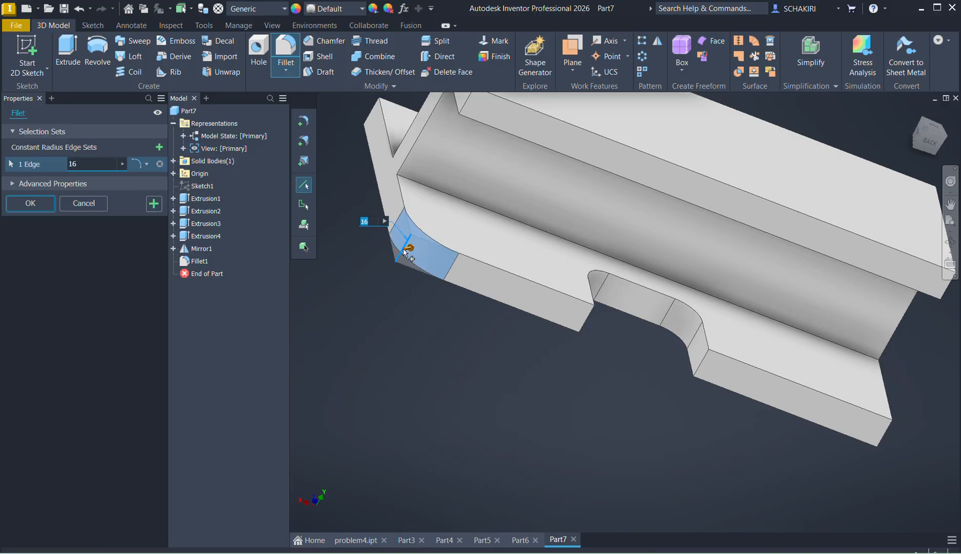
{"action": "left_click", "coordinate": [586, 321]}
{"action": "left_click", "coordinate": [701, 363]}
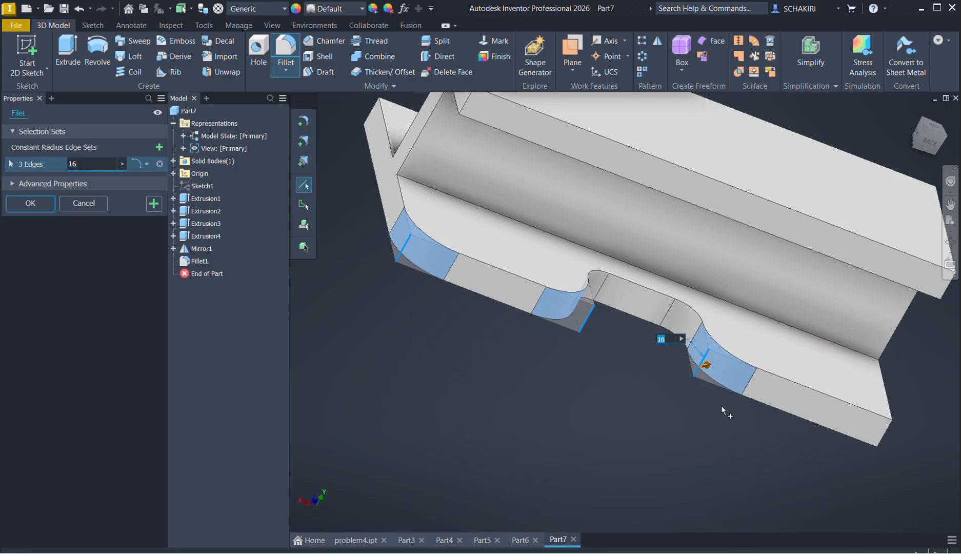
{"action": "middle_click_drag", "start_coordinate": [717, 415], "coordinate": [581, 404], "text": "shift"}
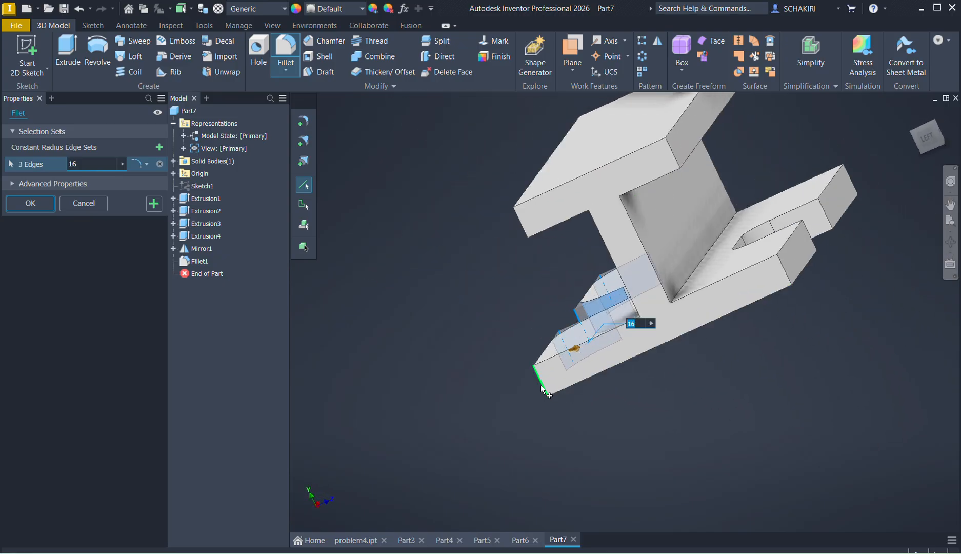
{"action": "left_click", "coordinate": [542, 389]}
{"action": "left_click", "coordinate": [786, 269]}
{"action": "middle_click_drag", "start_coordinate": [778, 302], "coordinate": [685, 383], "text": "shift"}
{"action": "left_click", "coordinate": [649, 371]}
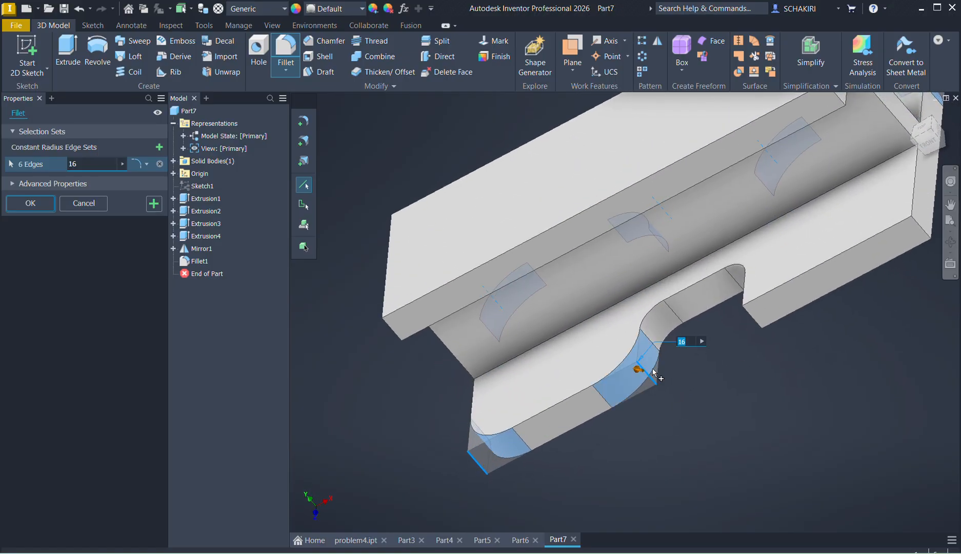
{"action": "left_click", "coordinate": [755, 322]}
{"action": "middle_click_drag", "start_coordinate": [755, 358], "coordinate": [776, 396], "text": "shift"}
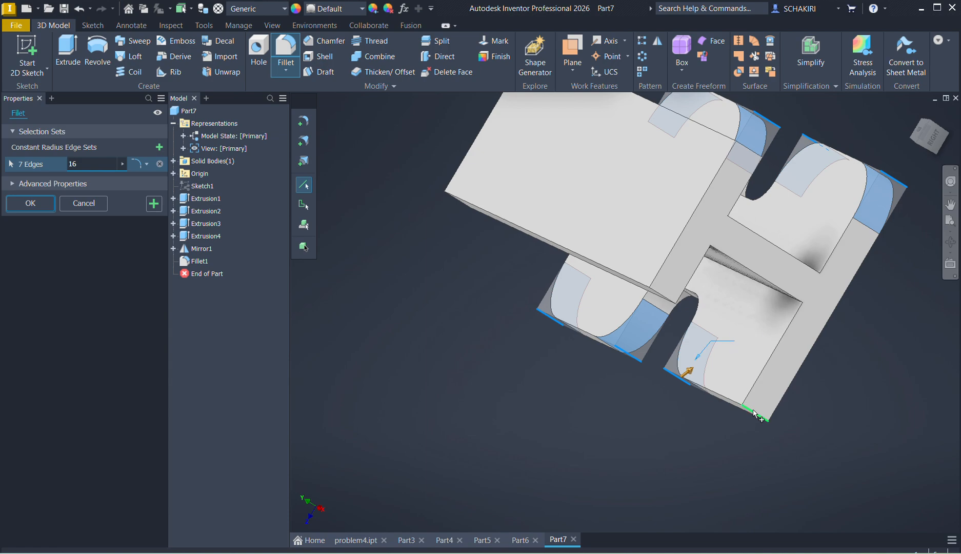
{"action": "left_click", "coordinate": [755, 414]}
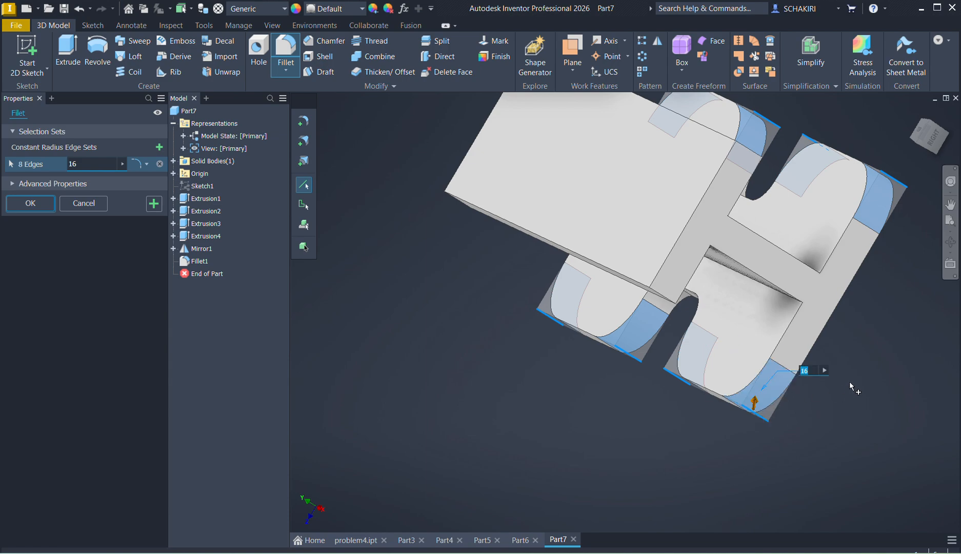
{"action": "left_click", "coordinate": [36, 204]}
{"action": "mouse_move", "coordinate": [361, 360]}
{"action": "middle_mouse_down", "text": "shift"}
{"action": "mouse_move", "coordinate": [463, 333]}
{"action": "mouse_move", "coordinate": [590, 352]}
{"action": "mouse_move", "coordinate": [593, 316]}
{"action": "mouse_move", "coordinate": [511, 345]}
{"action": "mouse_move", "coordinate": [379, 275]}
{"action": "mouse_move", "coordinate": [452, 255]}
{"action": "mouse_move", "coordinate": [506, 326]}
{"action": "mouse_move", "coordinate": [414, 303]}
{"action": "mouse_move", "coordinate": [312, 306]}
{"action": "mouse_move", "coordinate": [312, 351]}
{"action": "mouse_move", "coordinate": [328, 372]}
{"action": "mouse_move", "coordinate": [474, 401]}
{"action": "mouse_move", "coordinate": [411, 326]}
{"action": "mouse_move", "coordinate": [377, 254]}
{"action": "mouse_move", "coordinate": [592, 343]}
{"action": "mouse_move", "coordinate": [431, 342]}
{"action": "middle_mouse_up", "text": "shift"}
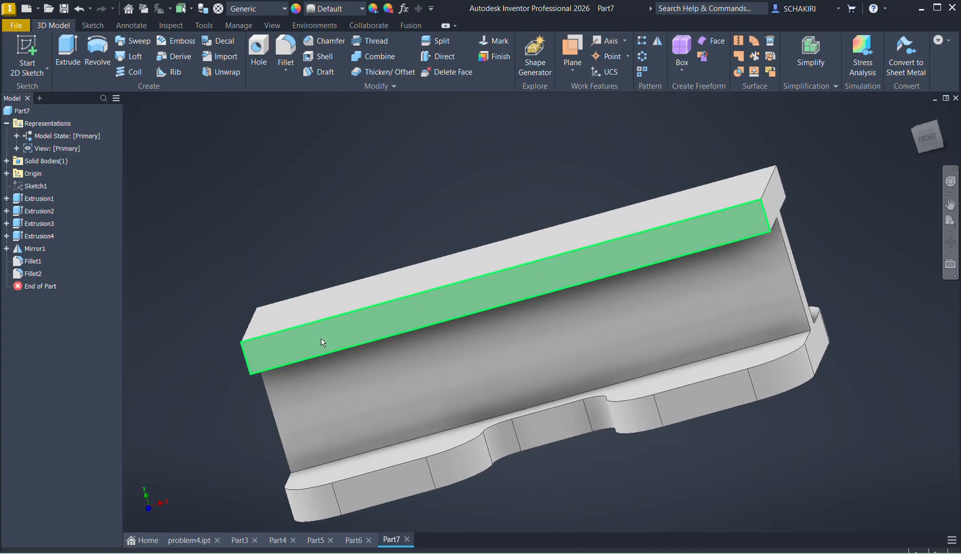
{"action": "mouse_move", "coordinate": [322, 342]}
{"action": "middle_mouse_down", "text": "shift"}
{"action": "mouse_move", "coordinate": [311, 319]}
{"action": "mouse_move", "coordinate": [303, 341]}
{"action": "mouse_move", "coordinate": [279, 353]}
{"action": "mouse_move", "coordinate": [429, 322]}
{"action": "mouse_move", "coordinate": [348, 339]}
{"action": "mouse_move", "coordinate": [379, 316]}
{"action": "mouse_move", "coordinate": [366, 340]}
{"action": "mouse_move", "coordinate": [382, 329]}
{"action": "mouse_move", "coordinate": [354, 322]}
{"action": "mouse_move", "coordinate": [365, 305]}
{"action": "middle_mouse_up", "text": "shift"}
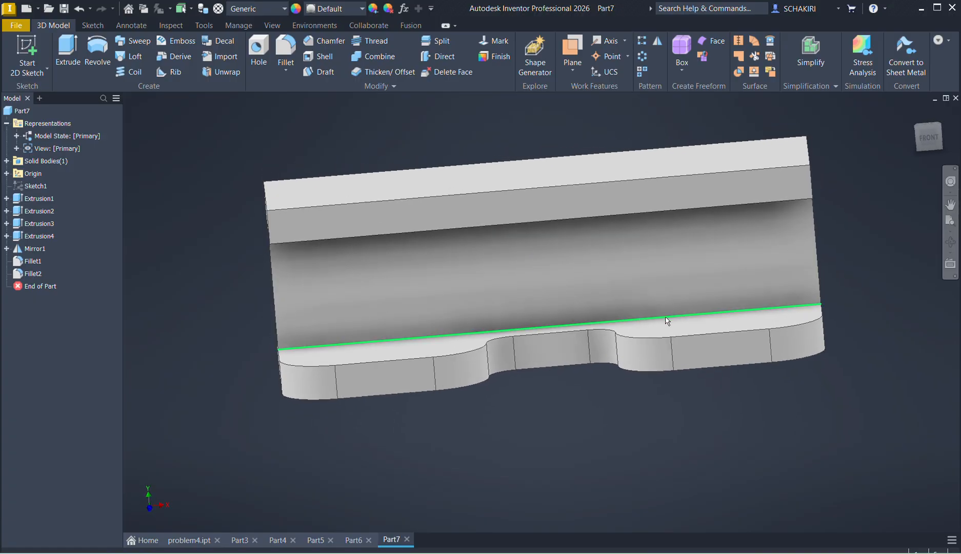
Review the saddle dimensions in the reference drawing and start a sketch on the origin XY plane.
{"action": "left_click", "coordinate": [517, 553]}
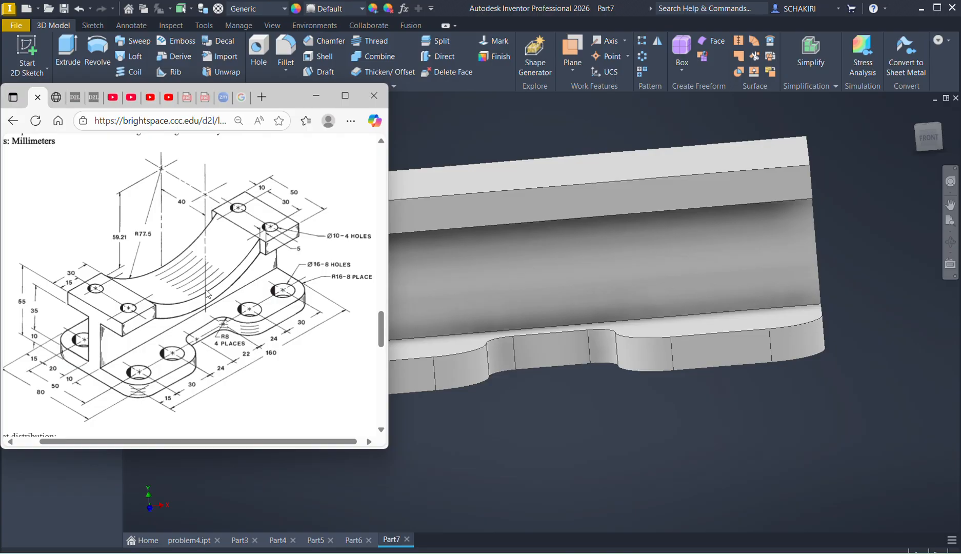
{"action": "left_click", "coordinate": [316, 96]}
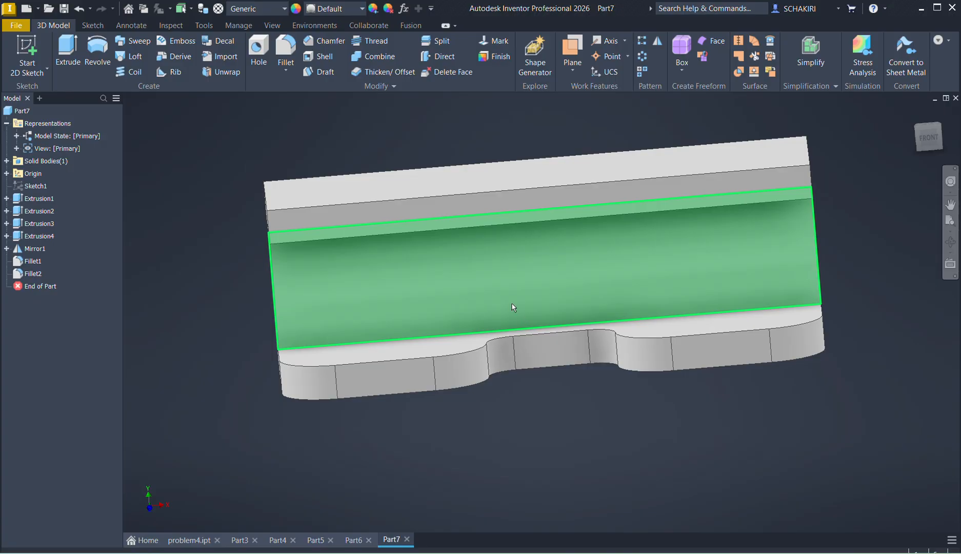
{"action": "middle_click_drag", "start_coordinate": [514, 308], "coordinate": [511, 363]}
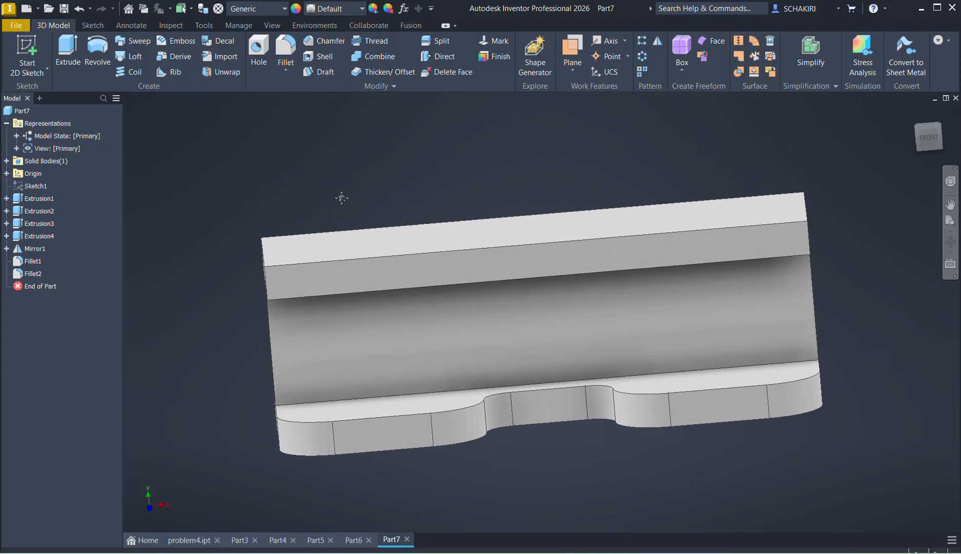
{"action": "middle_click_drag", "start_coordinate": [342, 198], "coordinate": [350, 172]}
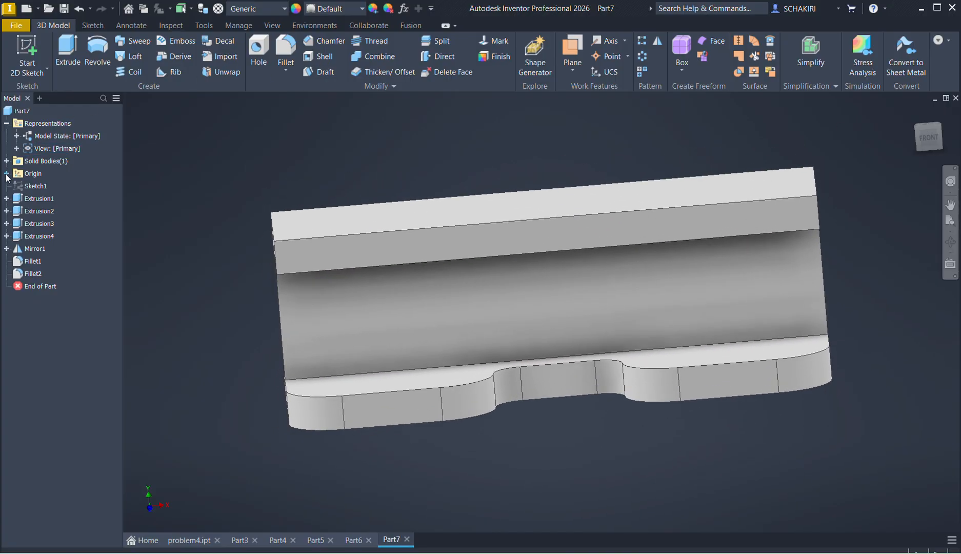
{"action": "left_click", "coordinate": [6, 174]}
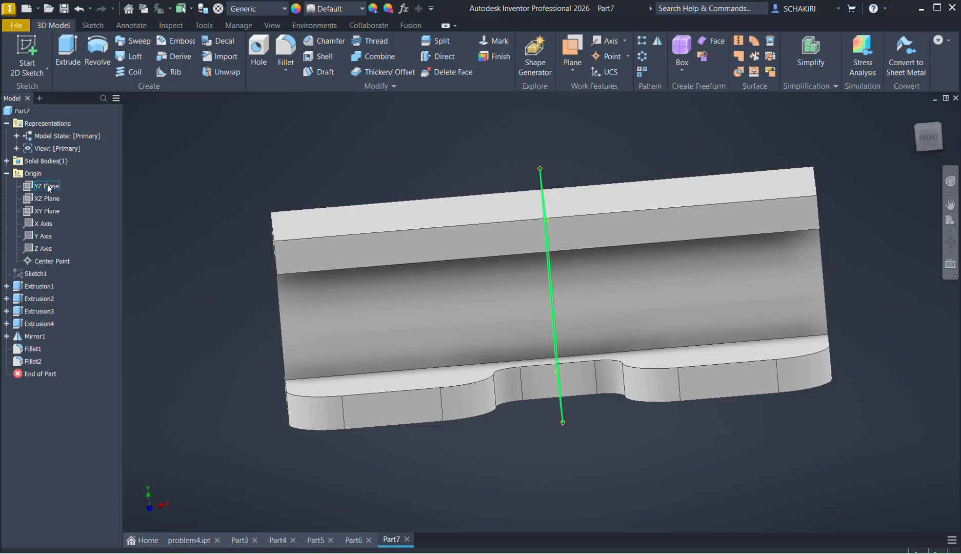
{"action": "left_click", "coordinate": [46, 214]}
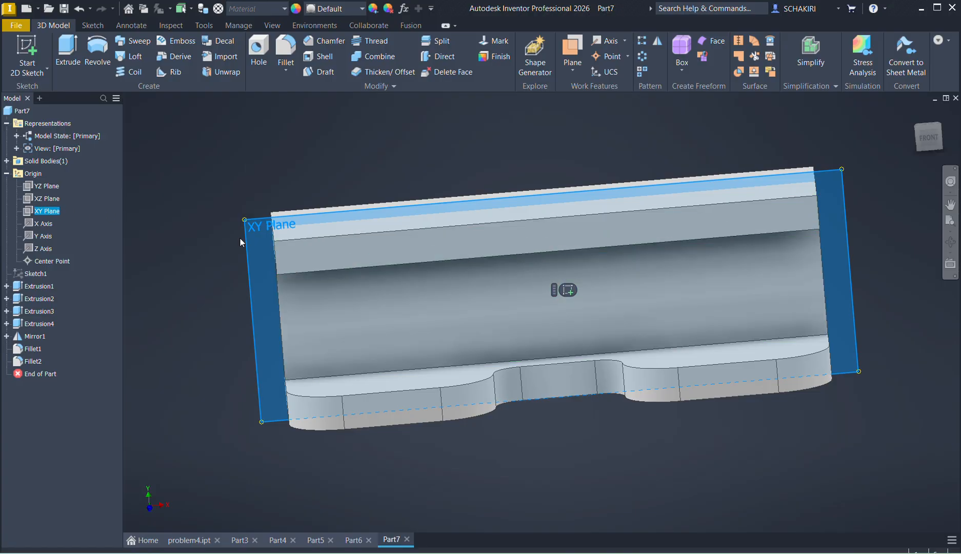
{"action": "left_click", "coordinate": [567, 291]}
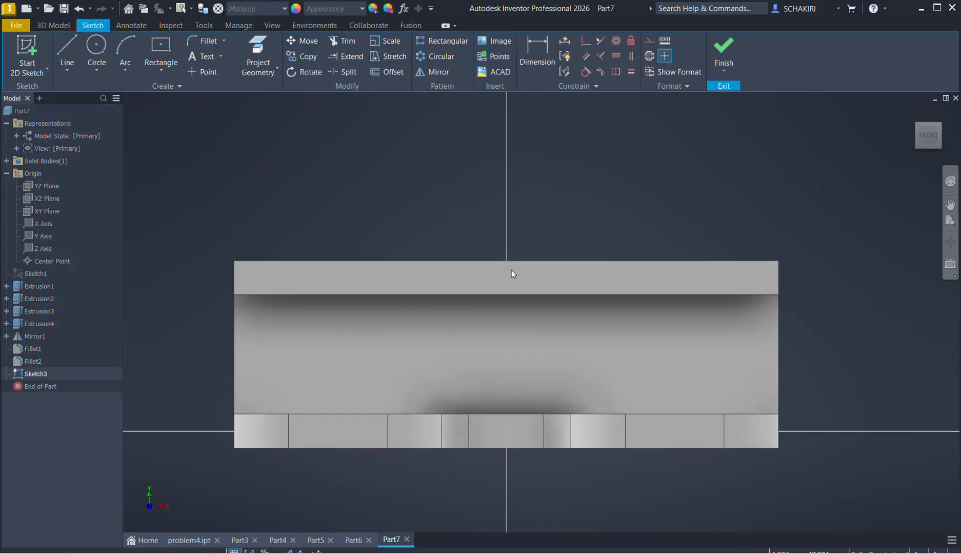
Check the saddle centre height in the reference drawing and draw a 59.22 mm vertical line upward from the flange's top edge midpoint.
{"action": "key", "text": "alt+Tab"}
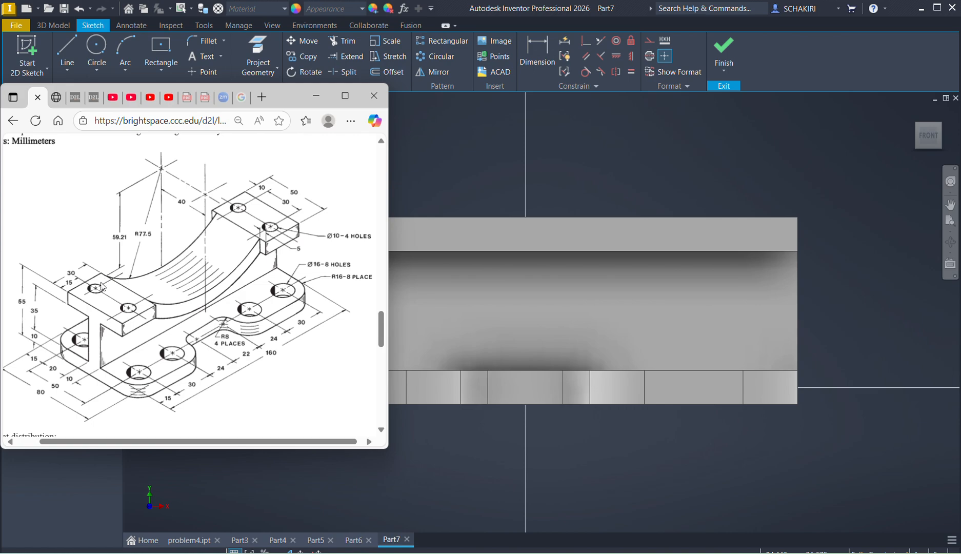
{"action": "left_click", "coordinate": [315, 101]}
{"action": "middle_click_drag", "start_coordinate": [491, 214], "coordinate": [496, 272]}
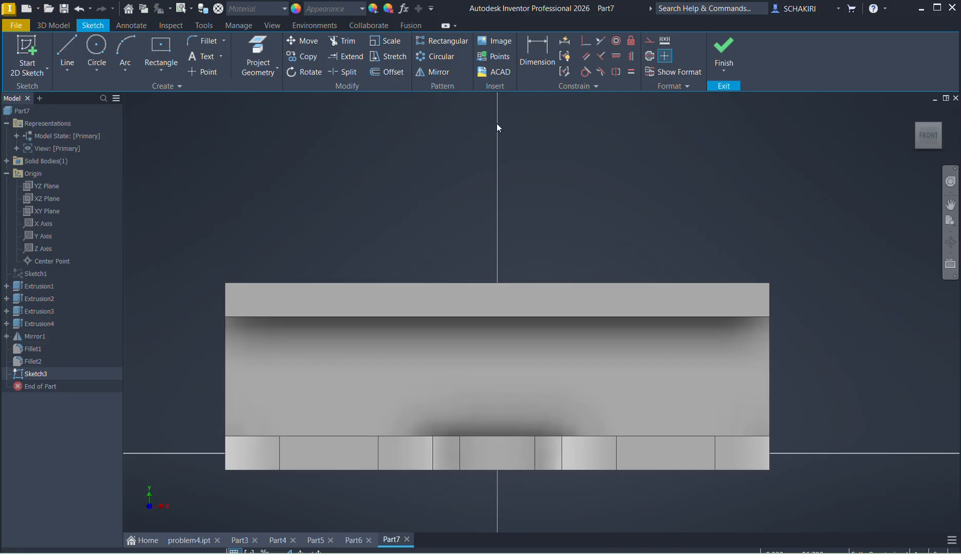
{"action": "left_click", "coordinate": [66, 48]}
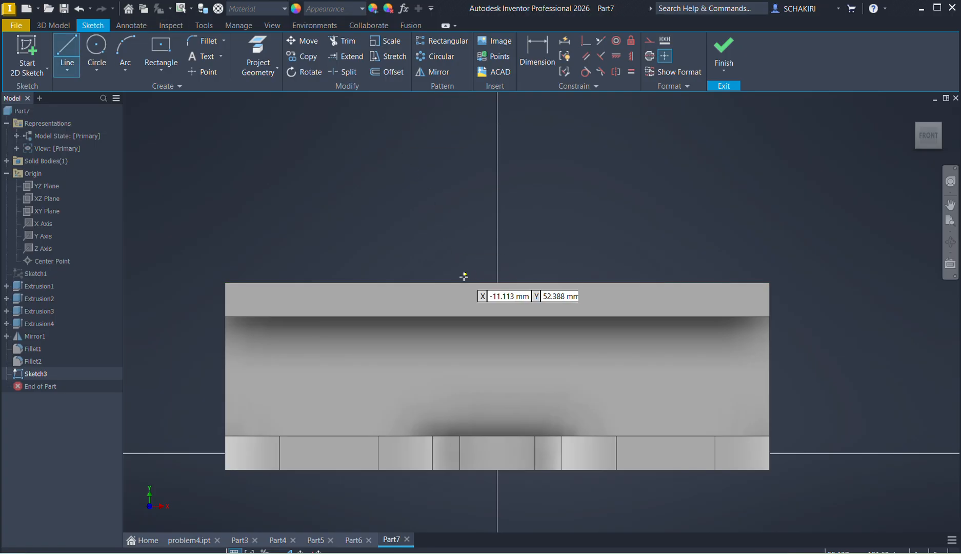
{"action": "left_click", "coordinate": [497, 282]}
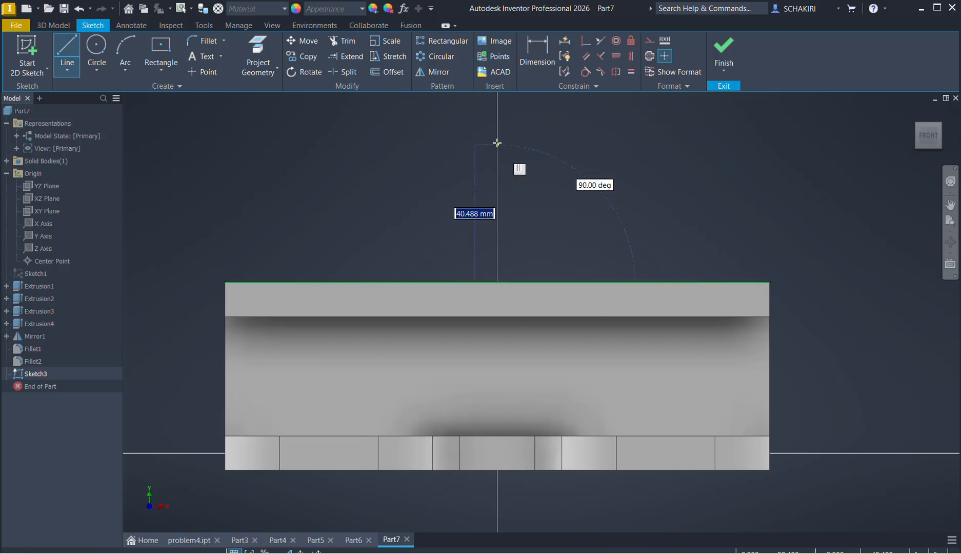
{"action": "type", "text": "59"}
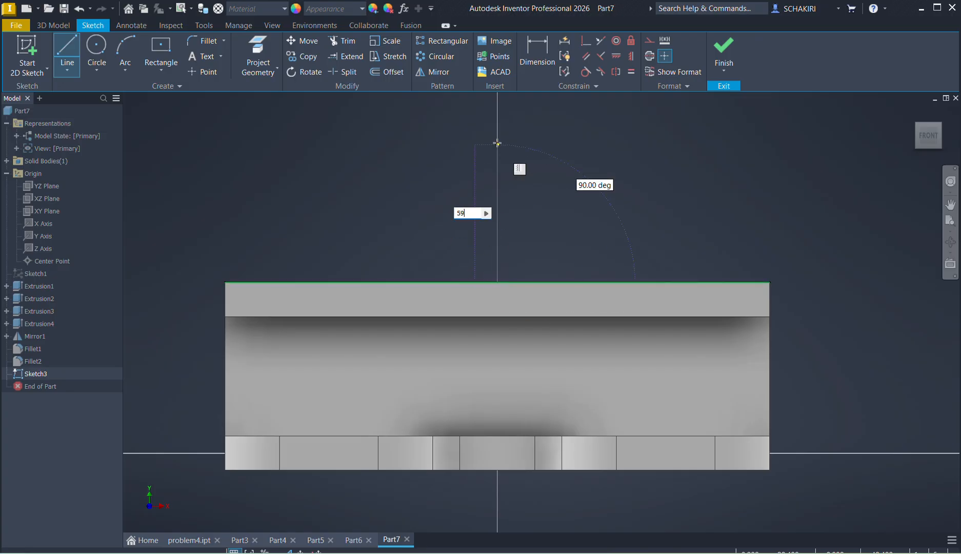
{"action": "type", "text": ".22"}
{"action": "key", "text": "Tab"}
{"action": "key", "text": "Return"}
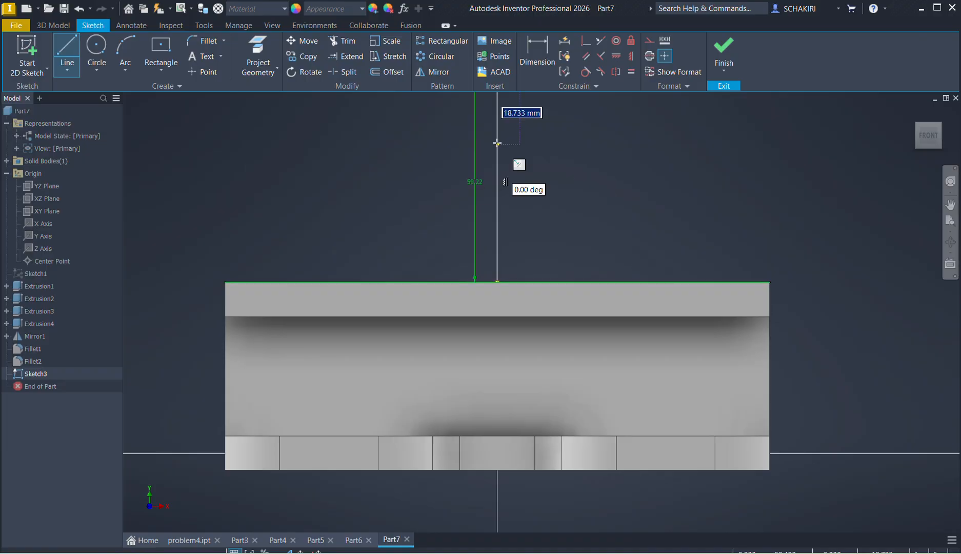
{"action": "key", "text": "Escape"}
{"action": "key", "text": "Escape"}
Recheck the reference drawing and set the vertical centre line's length to 59.21 mm.
{"action": "key", "text": "alt+Tab"}
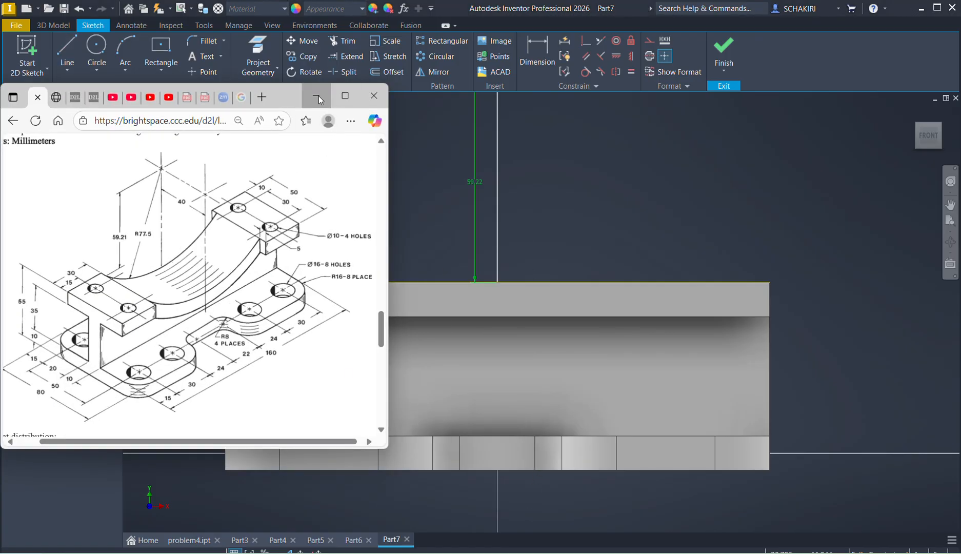
{"action": "left_click", "coordinate": [318, 98]}
{"action": "double_click", "coordinate": [474, 181]}
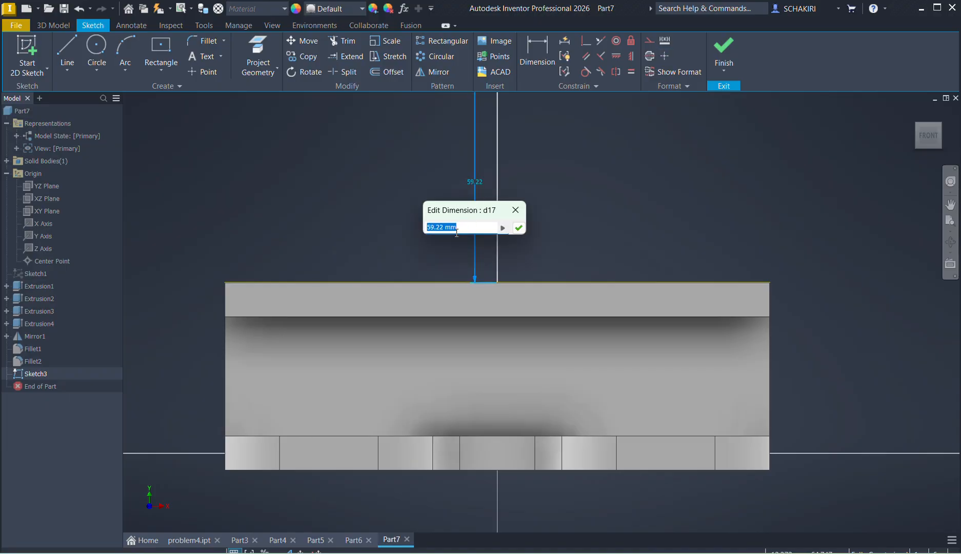
{"action": "left_click", "coordinate": [448, 227]}
{"action": "type", "text": "1"}
{"action": "left_click", "coordinate": [518, 227]}
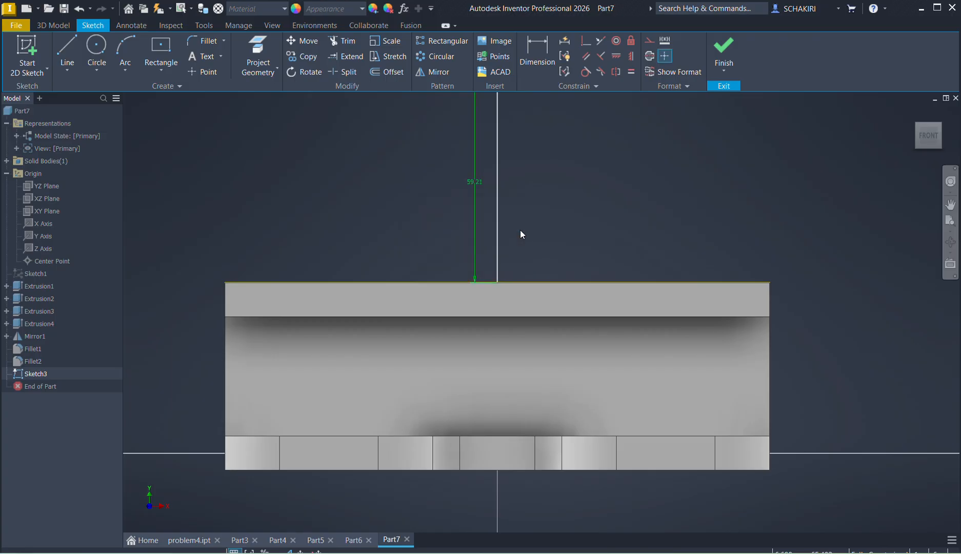
Draw a 155 mm diameter circle centred on the upper end of the vertical line, checking the saddle radius in the reference drawing.
{"action": "middle_click_drag", "start_coordinate": [520, 234], "coordinate": [515, 323]}
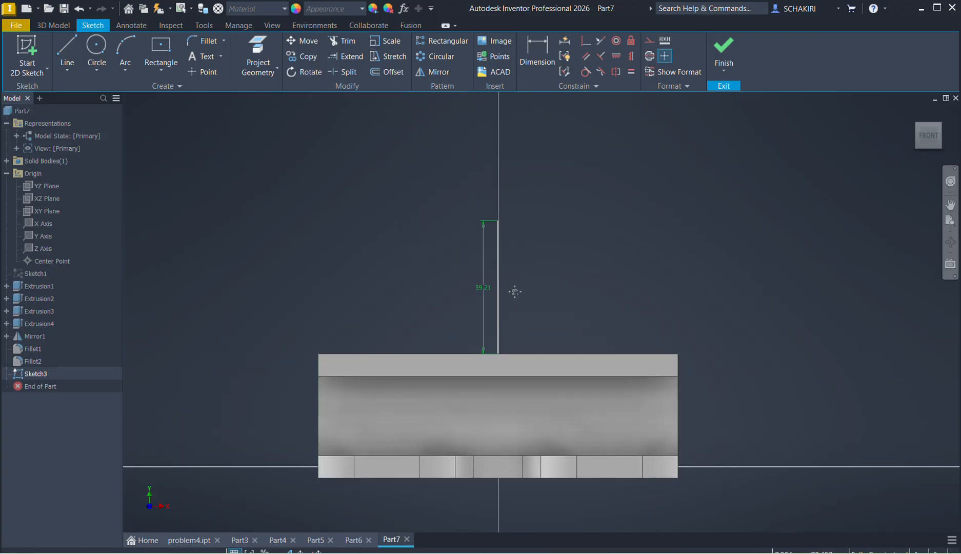
{"action": "scroll", "coordinate": [494, 290], "scroll_direction": "up", "scroll_amount": 3}
{"action": "scroll", "coordinate": [494, 287], "scroll_direction": "down", "scroll_amount": 4}
{"action": "scroll", "coordinate": [497, 284], "scroll_direction": "down", "scroll_amount": 3}
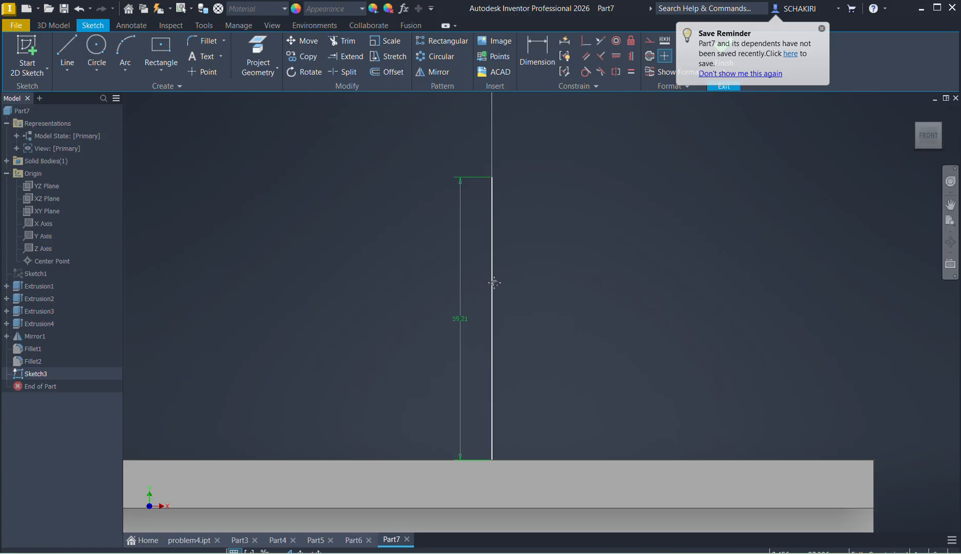
{"action": "left_click", "coordinate": [88, 46]}
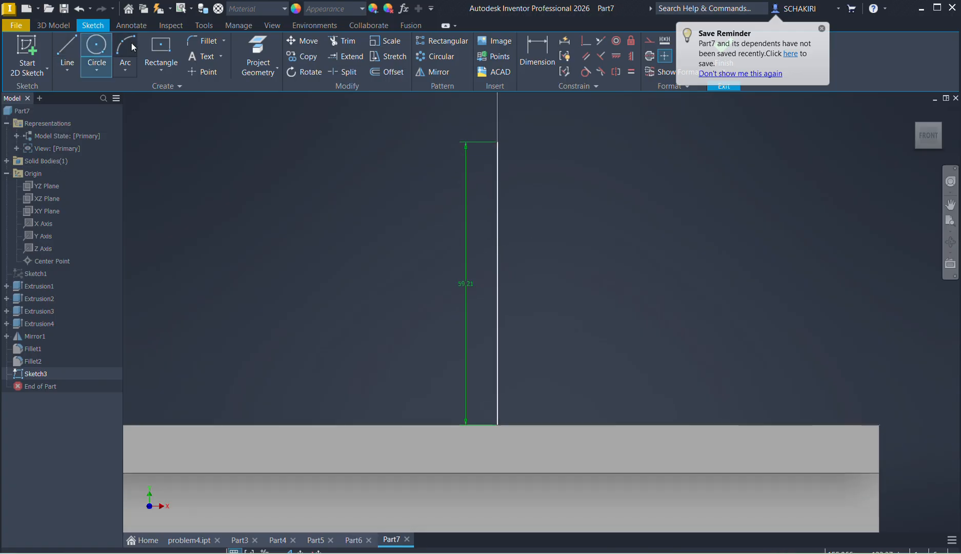
{"action": "left_click", "coordinate": [498, 143]}
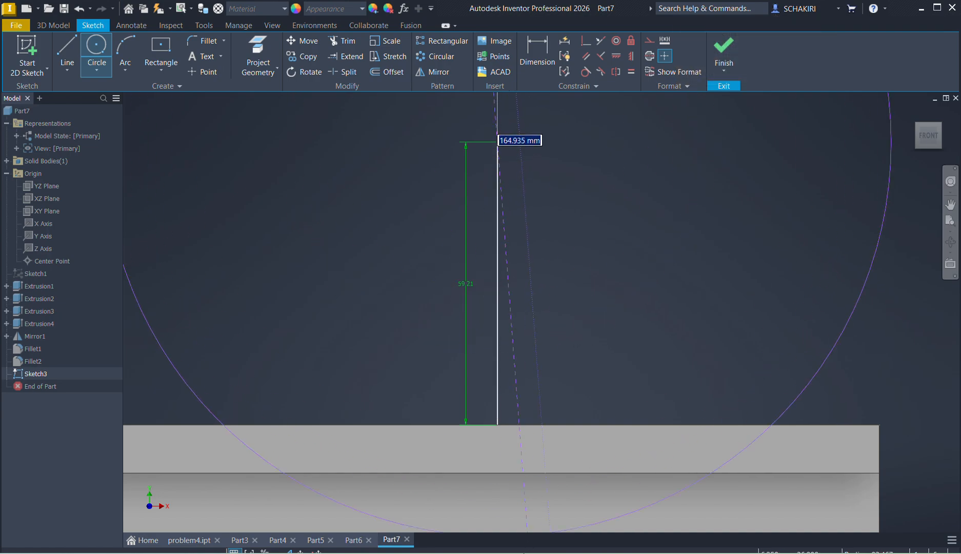
{"action": "left_click", "coordinate": [524, 553]}
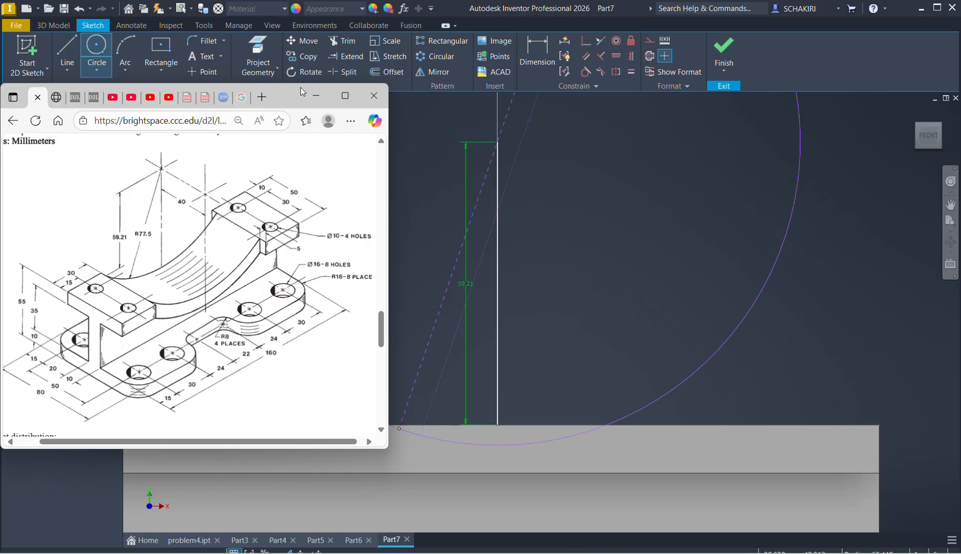
{"action": "left_click", "coordinate": [316, 96]}
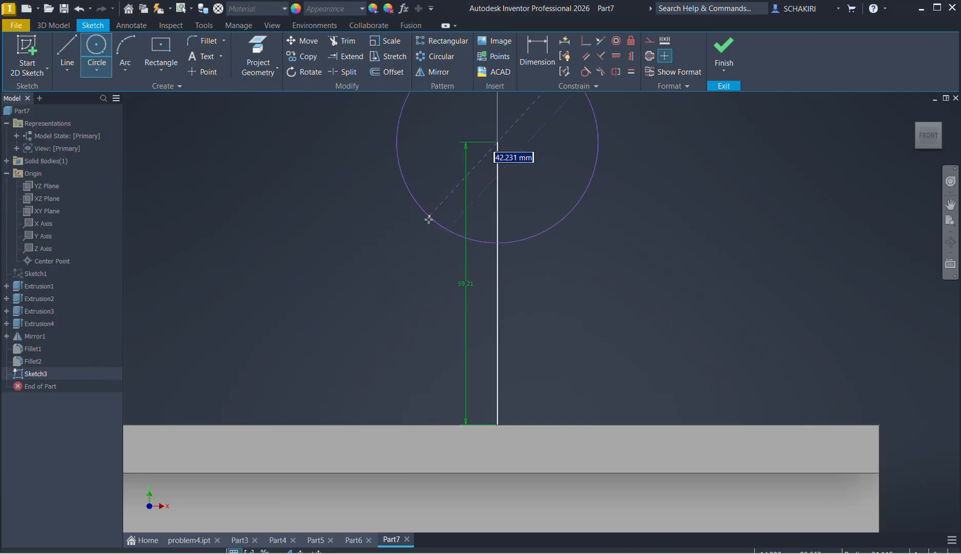
{"action": "type", "text": "155"}
{"action": "key", "text": "Return"}
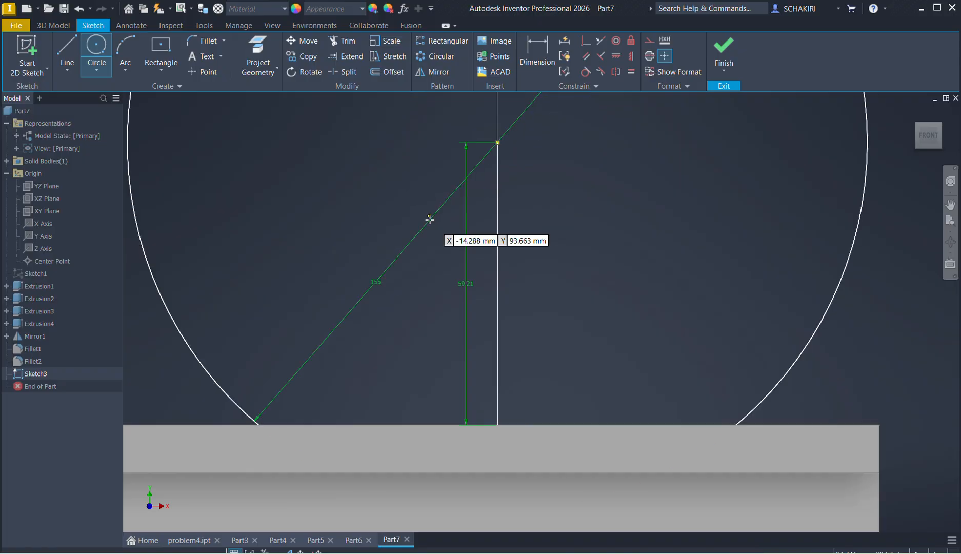
{"action": "scroll", "coordinate": [512, 306], "scroll_direction": "down", "scroll_amount": 3}
{"action": "scroll", "coordinate": [512, 306], "scroll_direction": "up", "scroll_amount": 7}
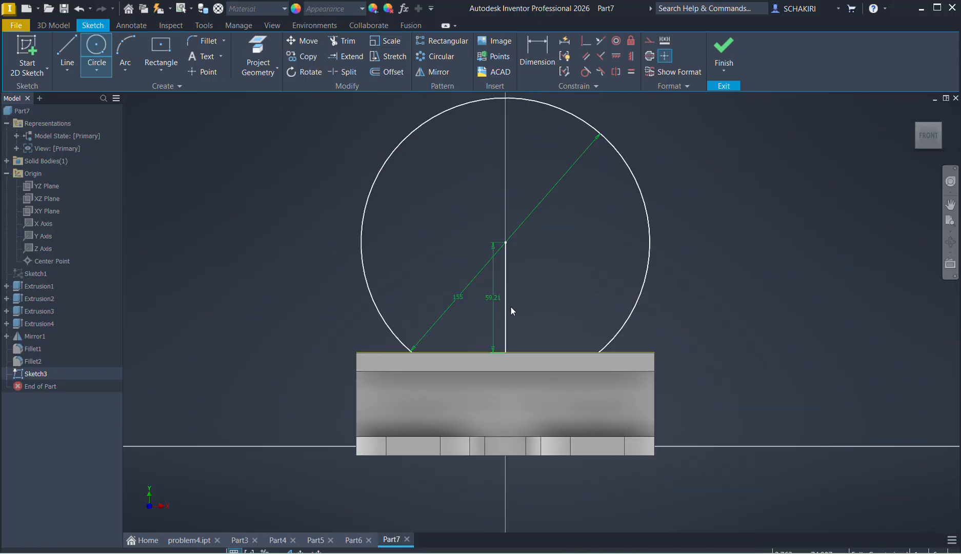
{"action": "key", "text": "Escape"}
{"action": "middle_click_drag", "start_coordinate": [518, 308], "coordinate": [513, 280]}
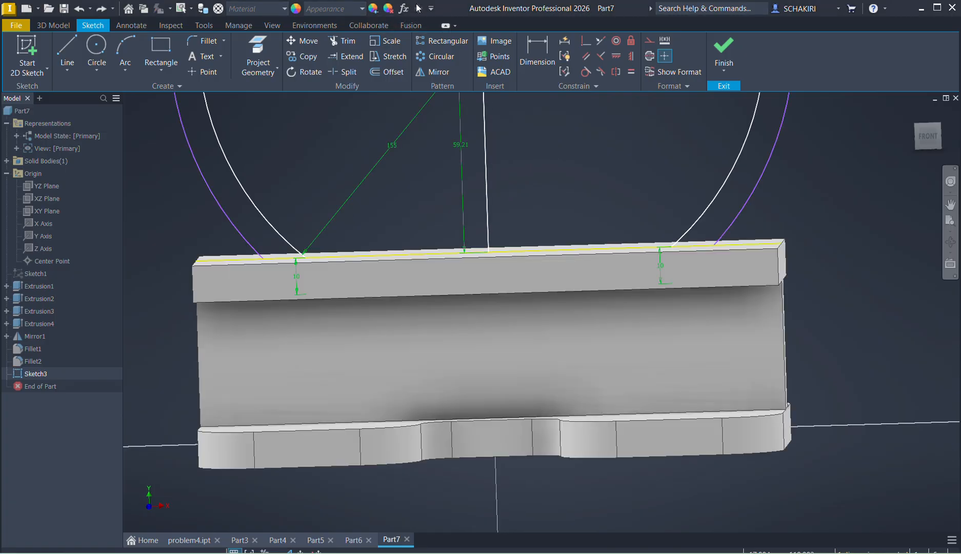
Extrude-cut the curved band and the segment above it through the top flange, 50 mm symmetric about the sketch plane, and continue with another extrusion.
{"action": "scroll", "coordinate": [505, 208], "scroll_direction": "down", "scroll_amount": 4}
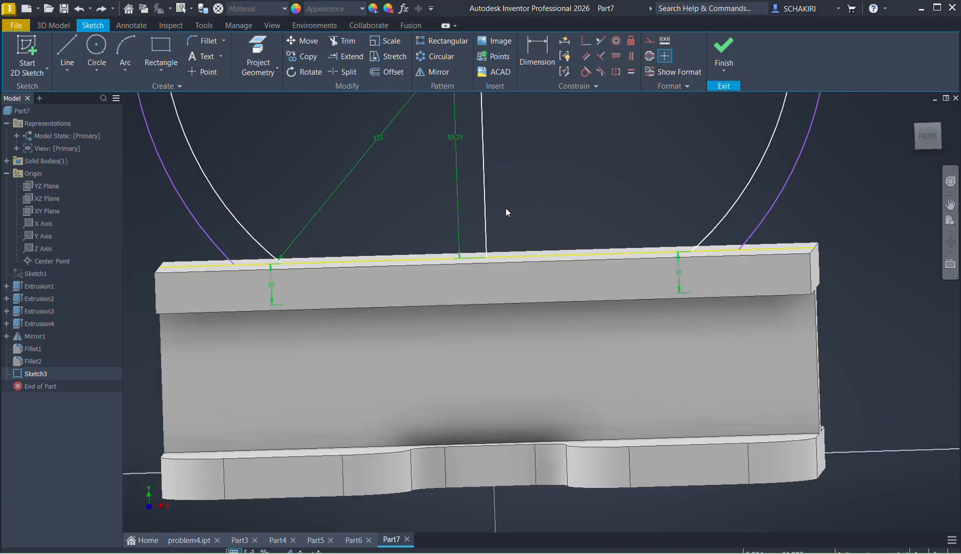
{"action": "middle_click_drag", "start_coordinate": [531, 206], "coordinate": [523, 224]}
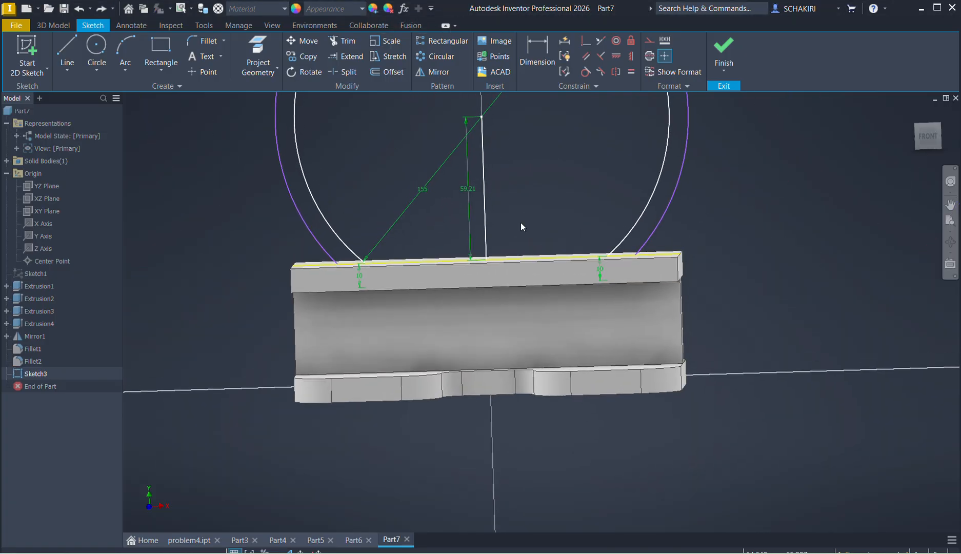
{"action": "left_click", "coordinate": [53, 26]}
{"action": "left_click", "coordinate": [67, 46]}
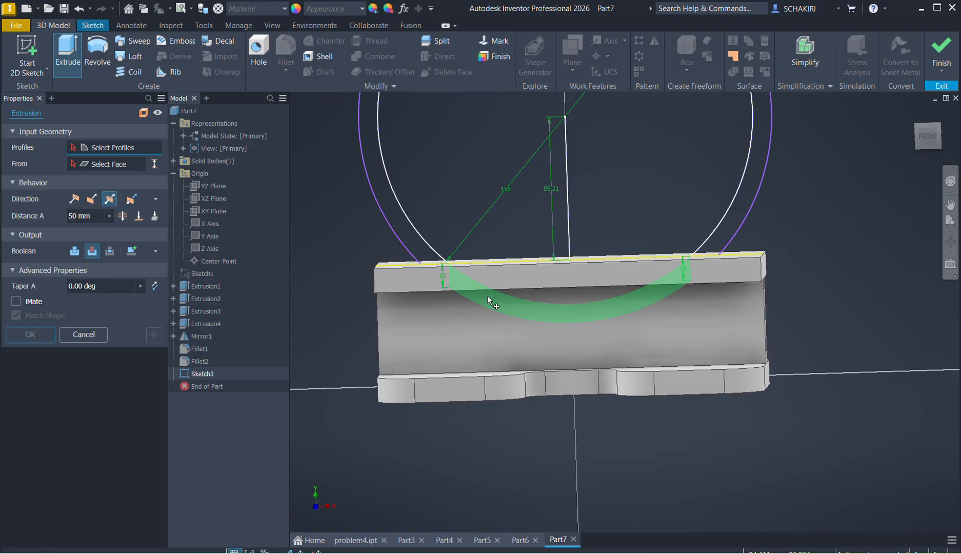
{"action": "left_click", "coordinate": [488, 297]}
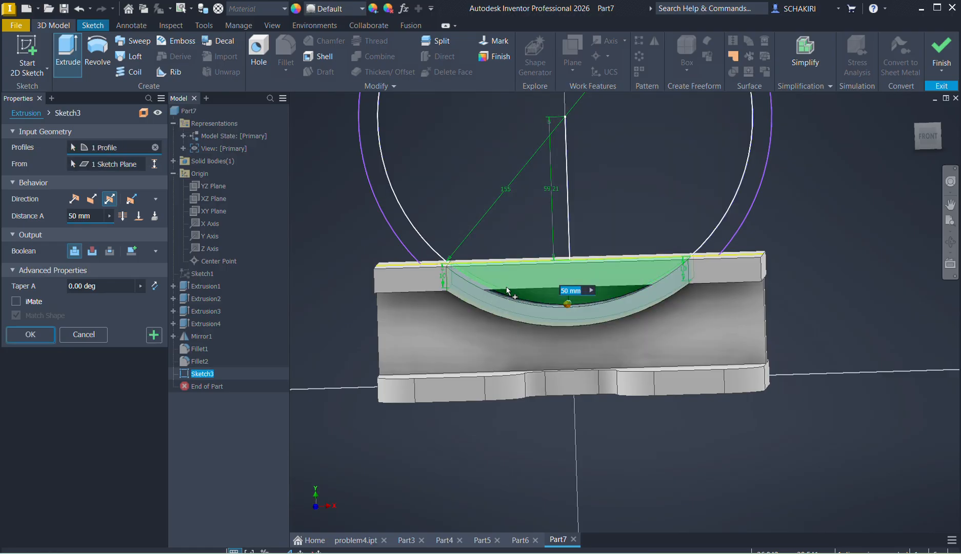
{"action": "left_click", "coordinate": [512, 284]}
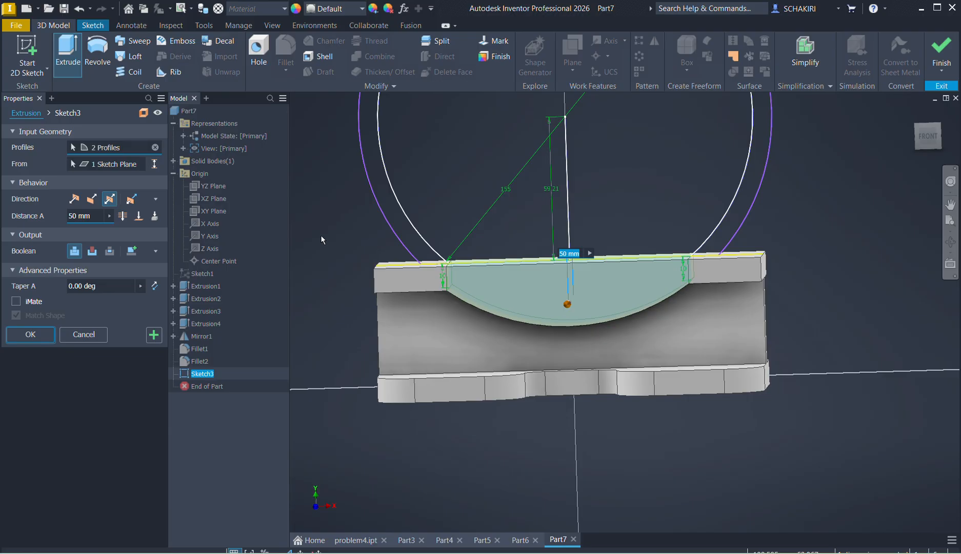
{"action": "left_click", "coordinate": [91, 250]}
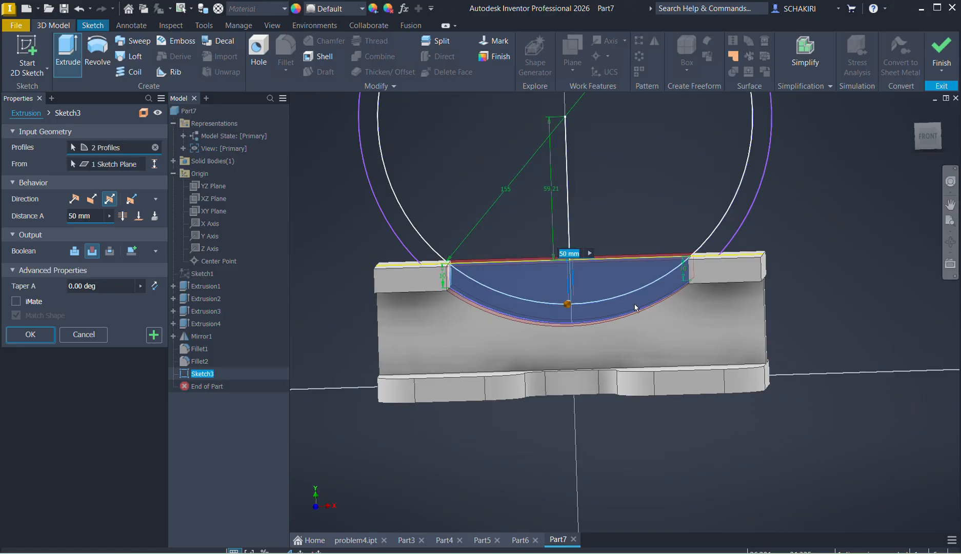
{"action": "left_click", "coordinate": [152, 336]}
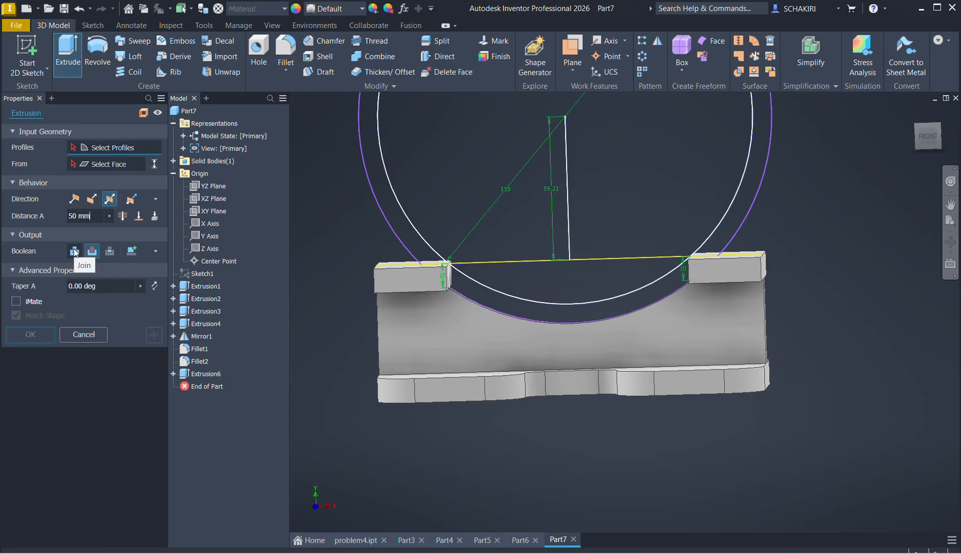
Extrude the curved saddle band as a join, 40 mm symmetric about the sketch plane, checking the width in the reference drawing.
{"action": "left_click", "coordinate": [74, 251]}
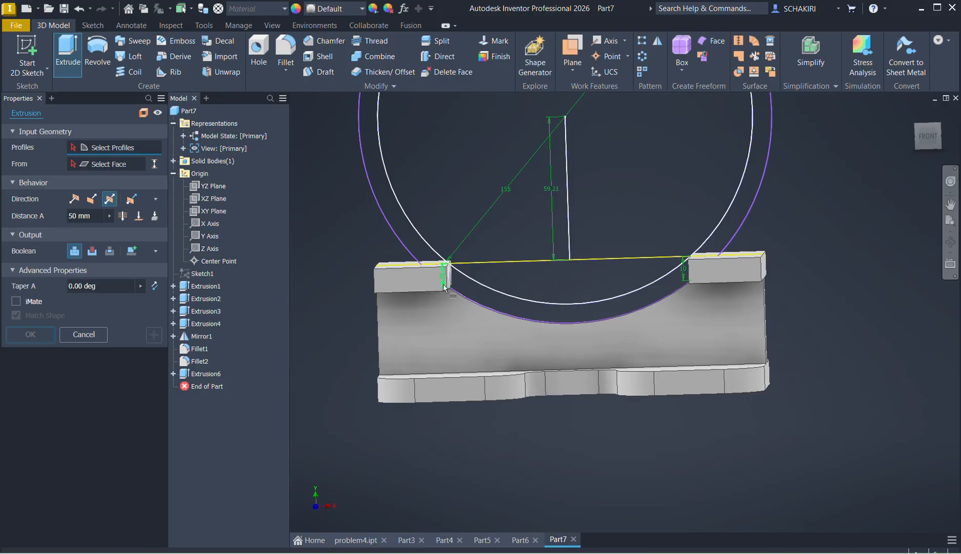
{"action": "left_click", "coordinate": [475, 291]}
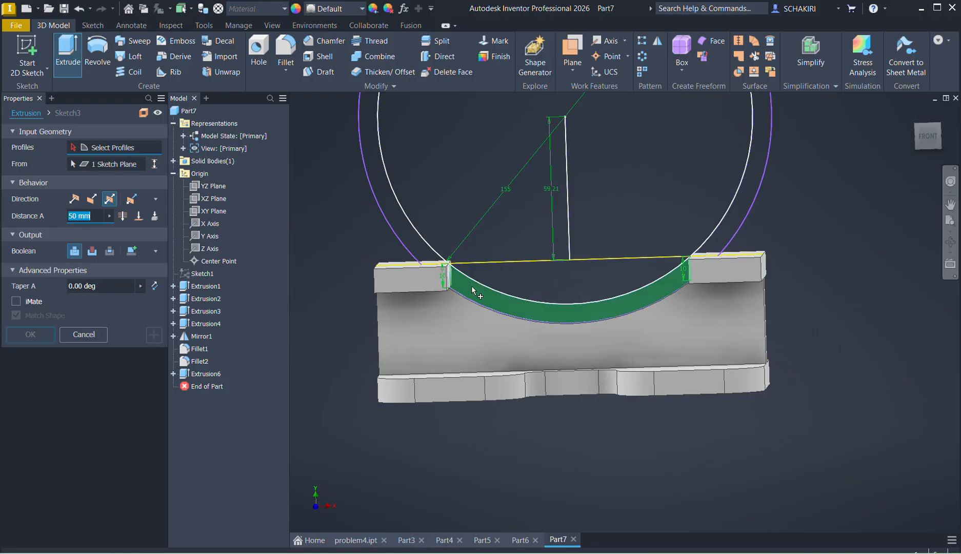
{"action": "left_click", "coordinate": [473, 287]}
{"action": "key", "text": "alt+Tab"}
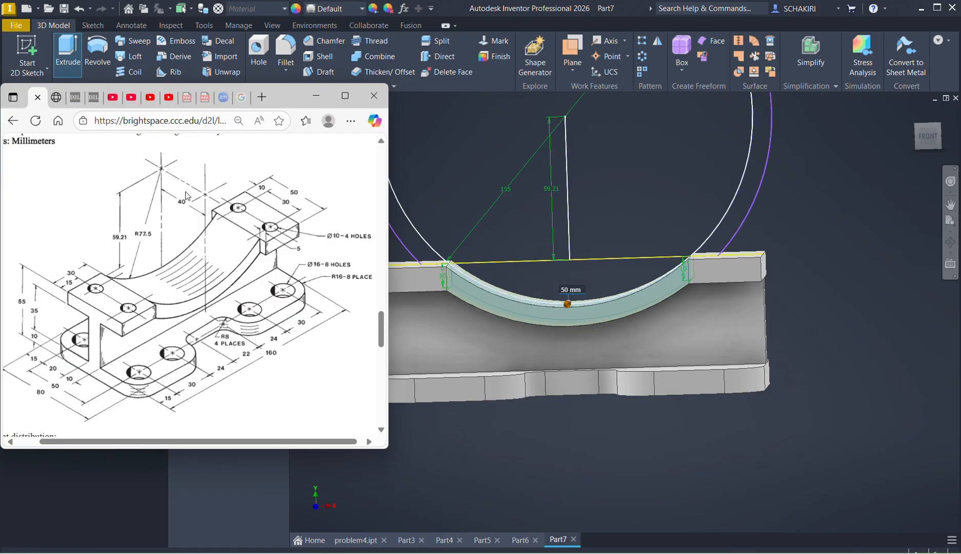
{"action": "left_click", "coordinate": [315, 96]}
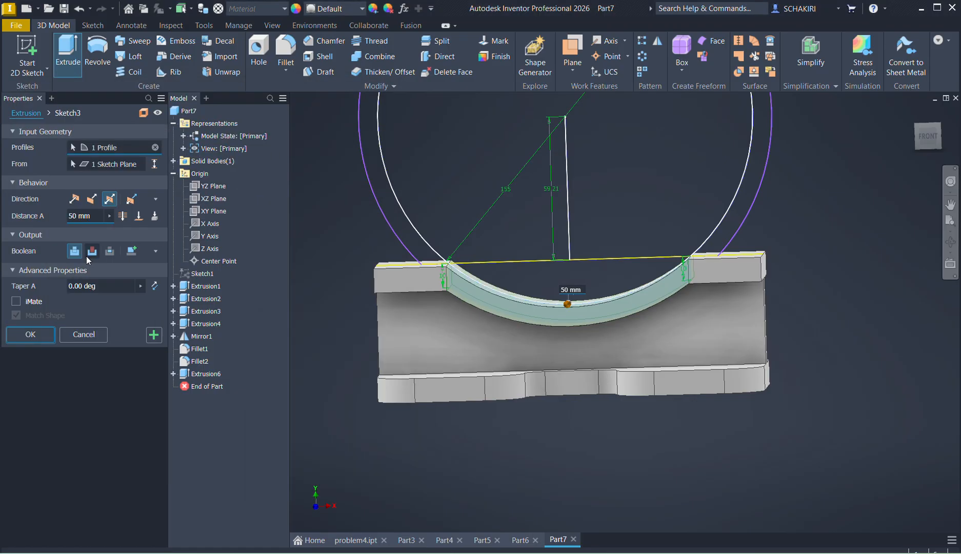
{"action": "left_click", "coordinate": [90, 215]}
{"action": "type", "text": "40"}
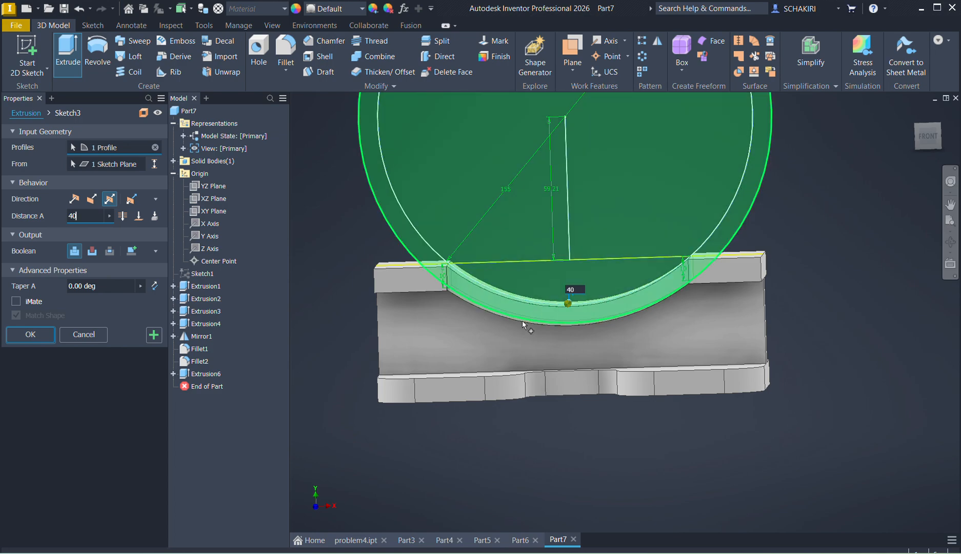
{"action": "left_click", "coordinate": [45, 336]}
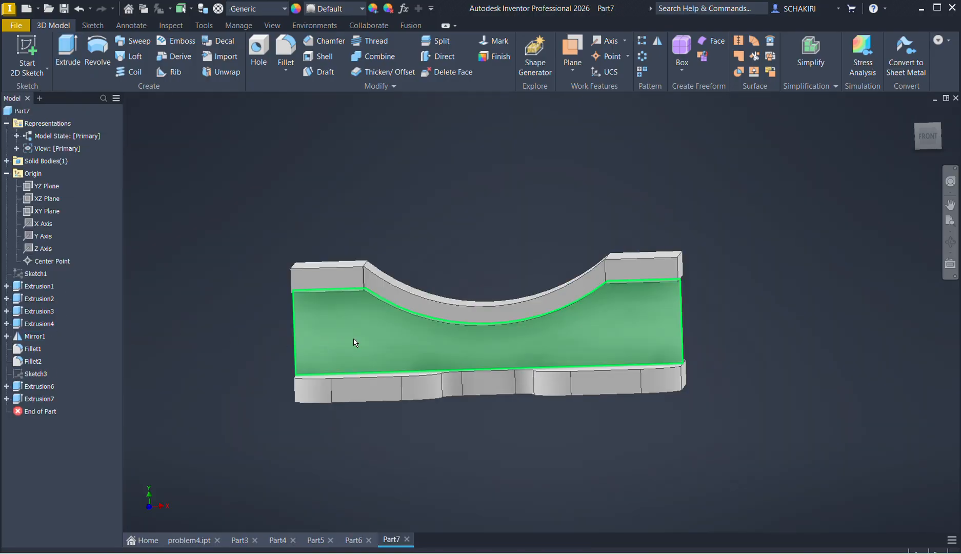
Check the hole sizes in the reference drawing and start a simple hole feature with a 16 mm diameter.
{"action": "middle_click_drag", "start_coordinate": [423, 306], "coordinate": [428, 339], "text": "shift"}
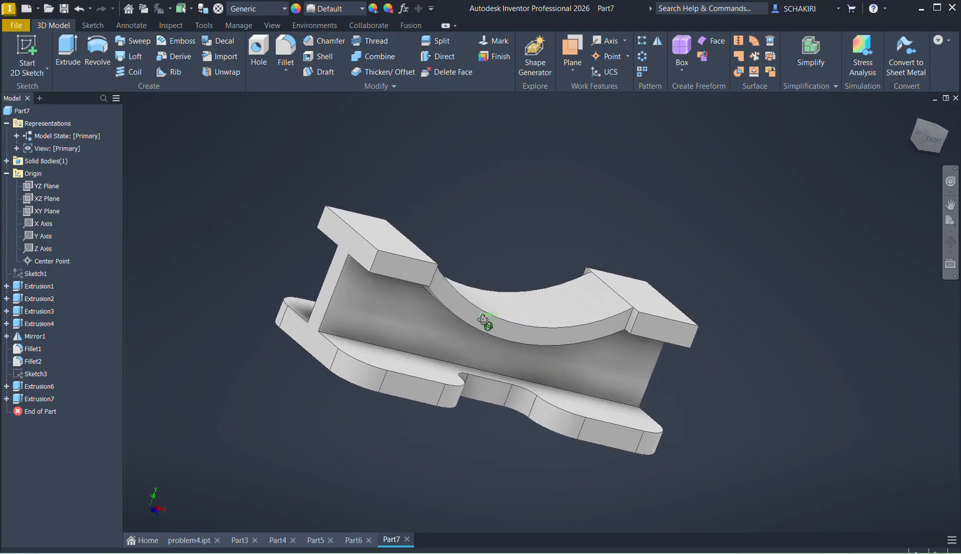
{"action": "middle_click_drag", "start_coordinate": [528, 339], "coordinate": [471, 166]}
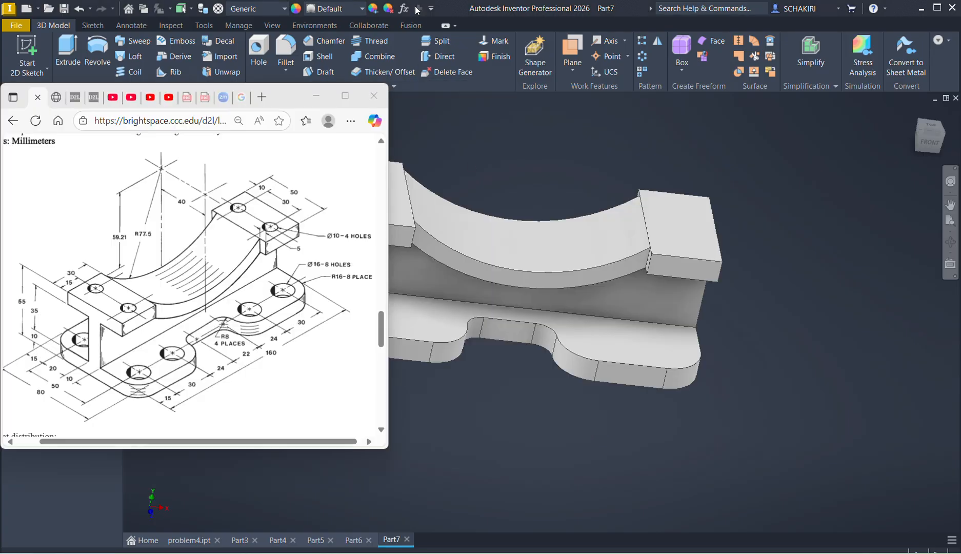
{"action": "middle_click_drag", "start_coordinate": [474, 177], "coordinate": [506, 173]}
{"action": "left_click", "coordinate": [520, 552]}
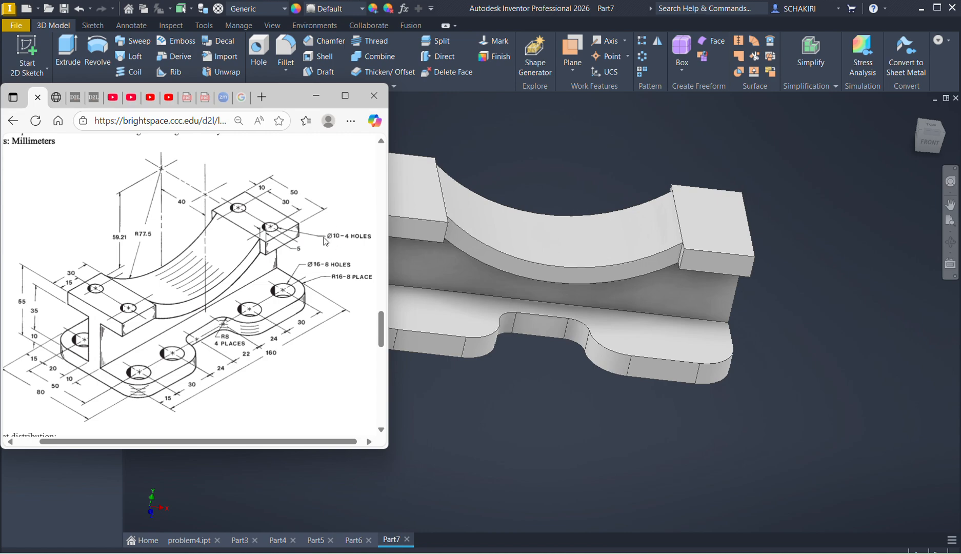
{"action": "left_click", "coordinate": [316, 97]}
{"action": "middle_click_drag", "start_coordinate": [389, 293], "coordinate": [383, 303], "text": "shift"}
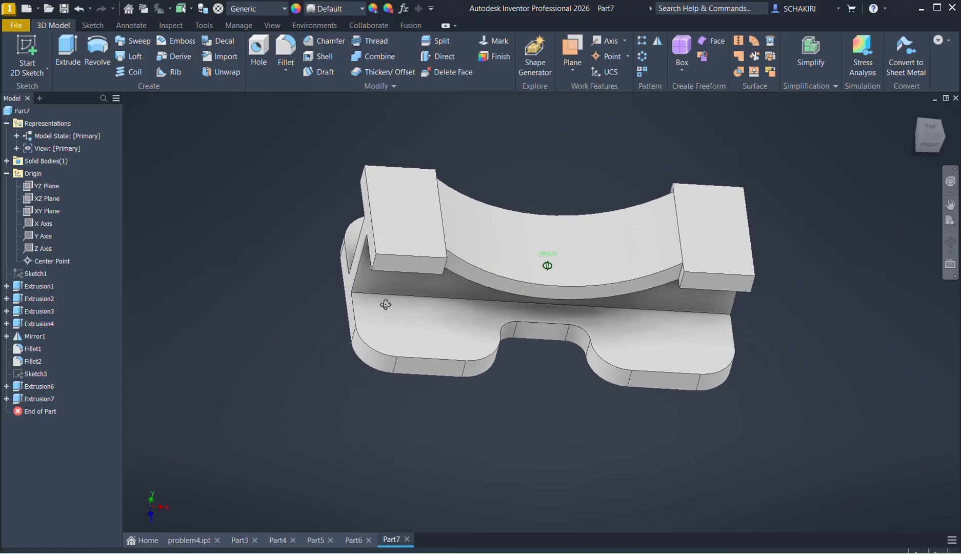
{"action": "left_click", "coordinate": [261, 55]}
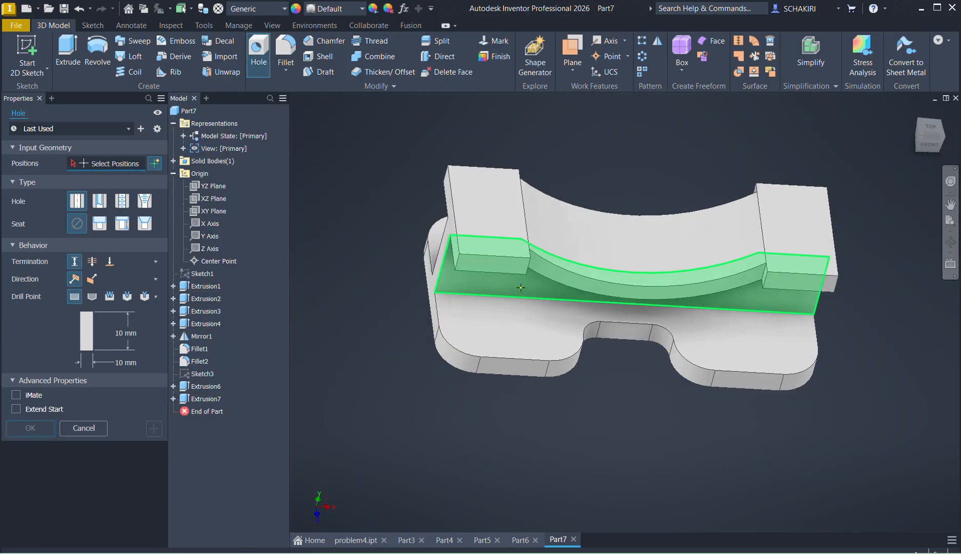
{"action": "middle_click_drag", "start_coordinate": [521, 288], "coordinate": [507, 256], "text": "shift"}
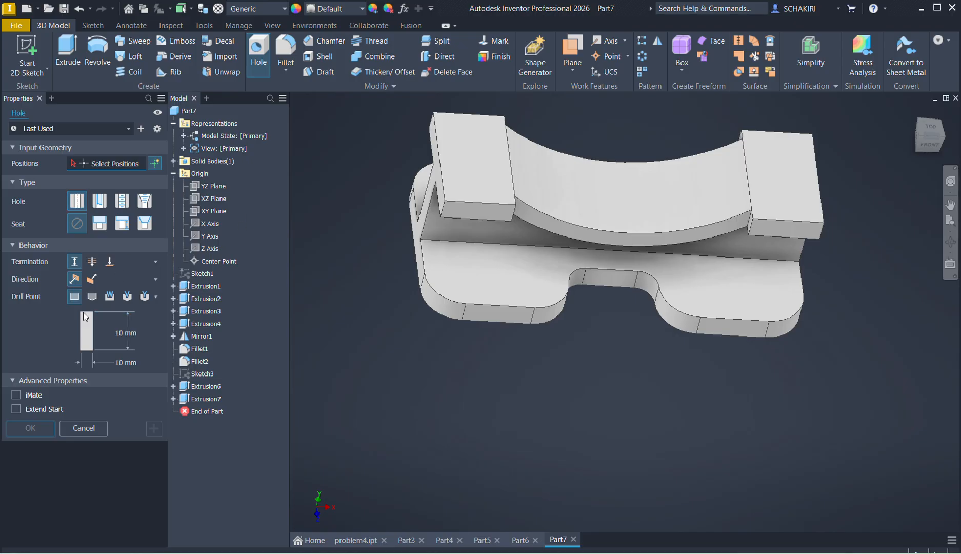
{"action": "left_click", "coordinate": [132, 333]}
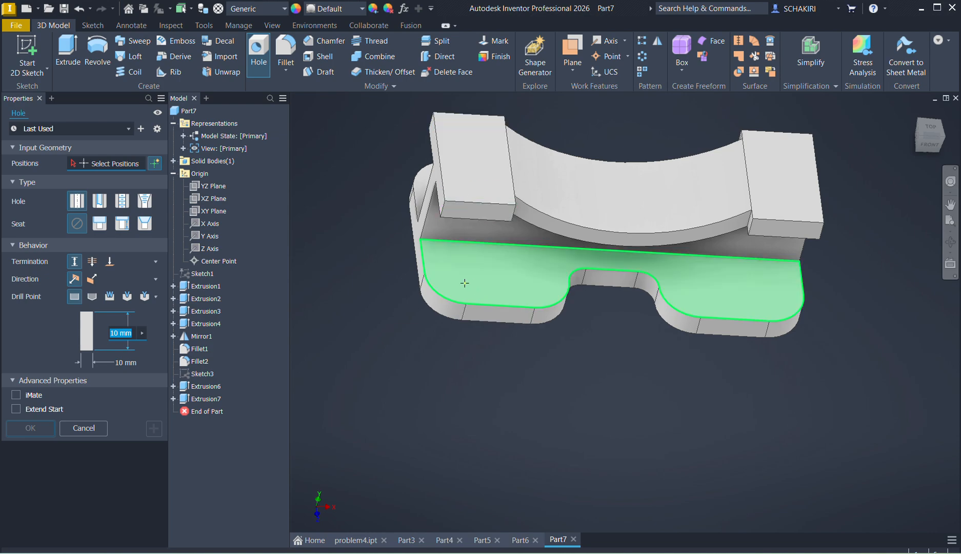
{"action": "left_click", "coordinate": [128, 364]}
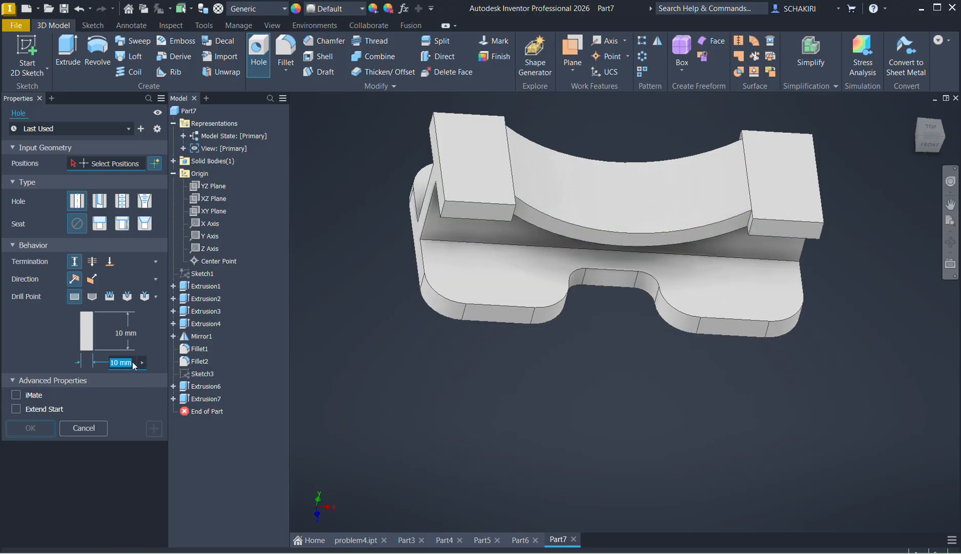
{"action": "type", "text": "16"}
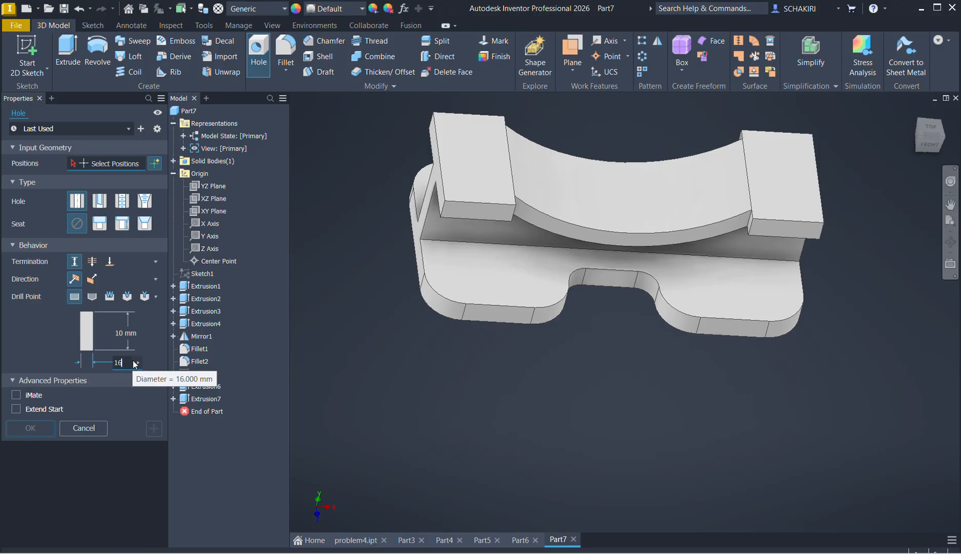
Place a hole near the base's front corner, 15 mm from the long front edge, checking the offset in the reference drawing.
{"action": "left_click", "coordinate": [456, 275]}
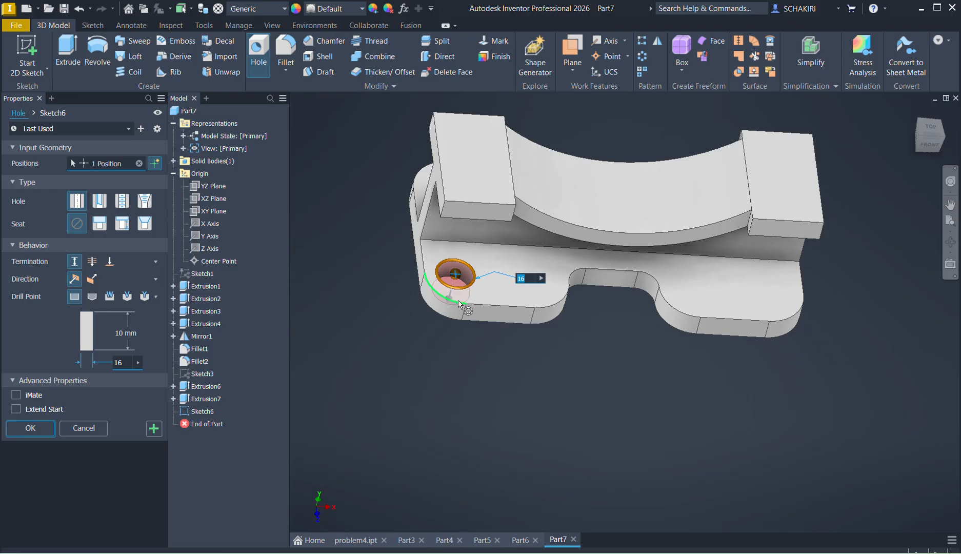
{"action": "left_click", "coordinate": [479, 306]}
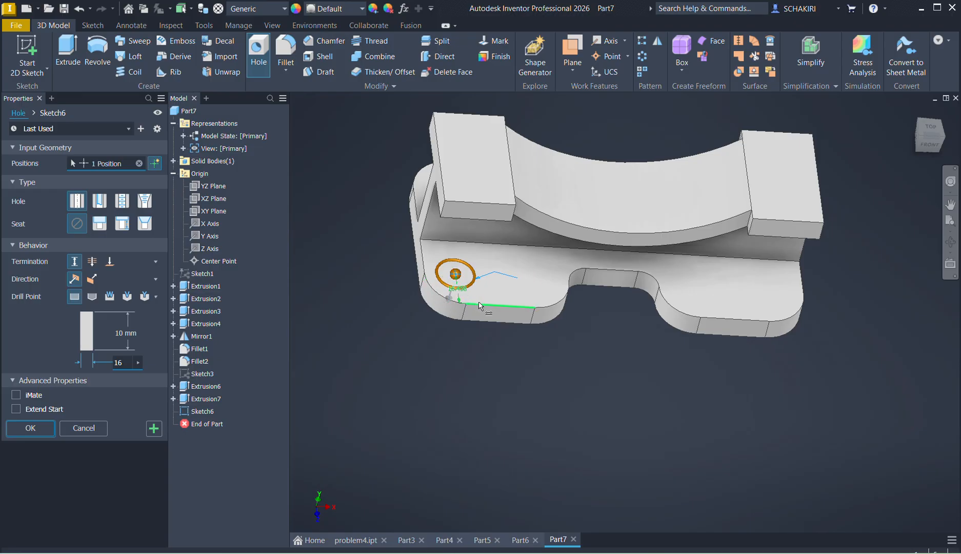
{"action": "left_click", "coordinate": [479, 305]}
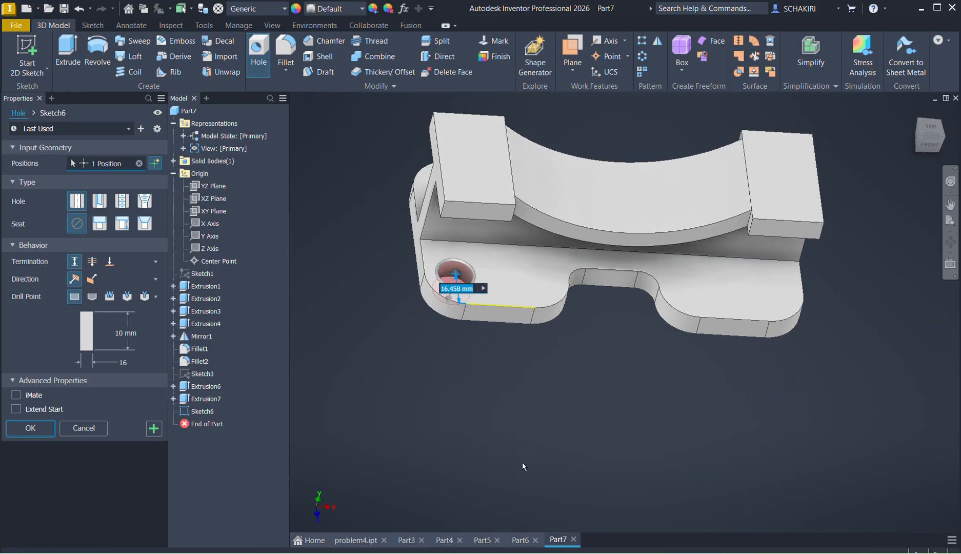
{"action": "key", "text": "alt+Tab"}
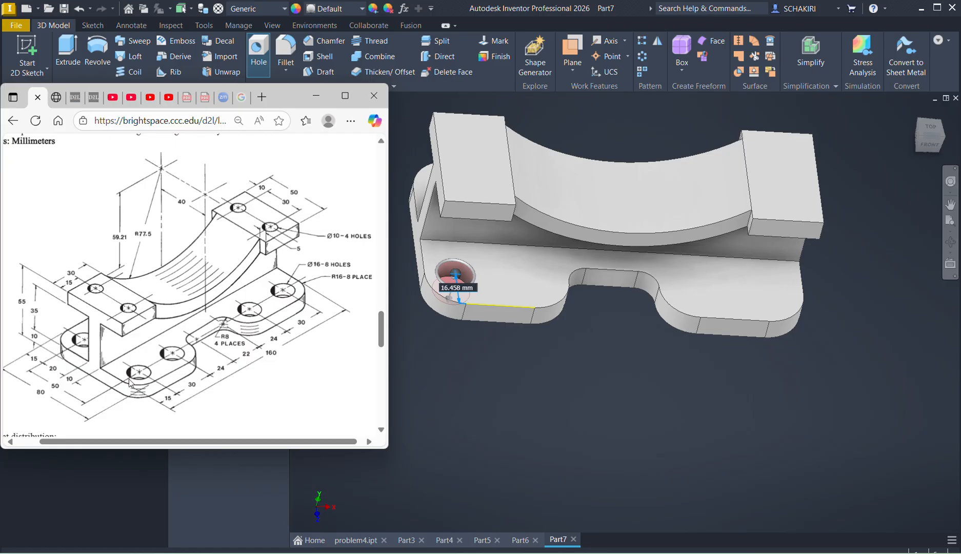
{"action": "left_click", "coordinate": [324, 101]}
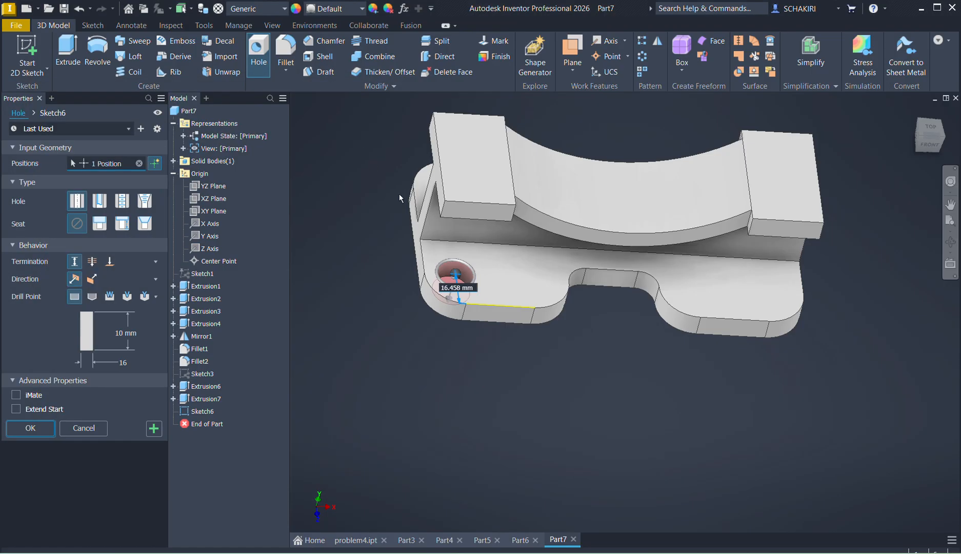
{"action": "left_click", "coordinate": [472, 288]}
{"action": "type", "text": "15"}
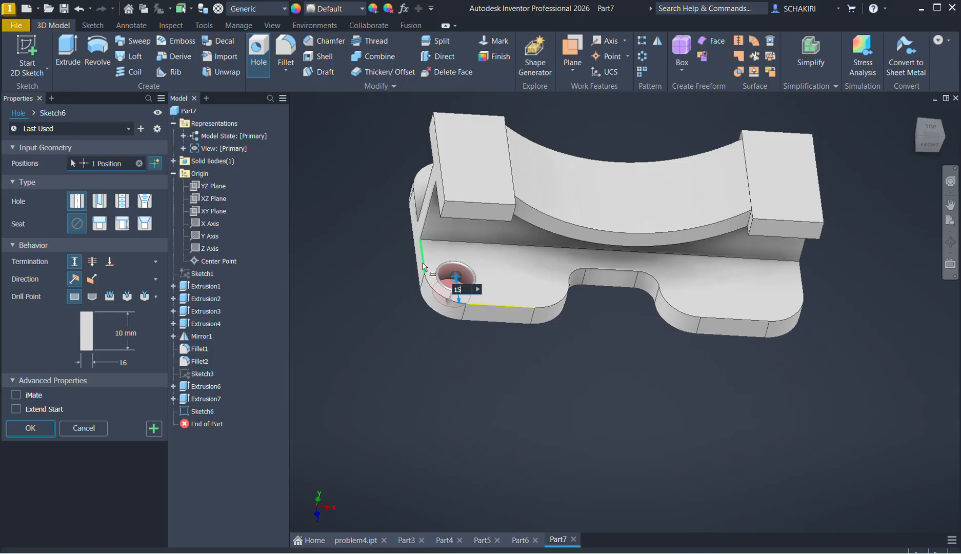
Locate the corner hole 15 mm from the base's short end edge.
{"action": "mouse_move", "coordinate": [424, 268]}
{"action": "left_click", "coordinate": [424, 266]}
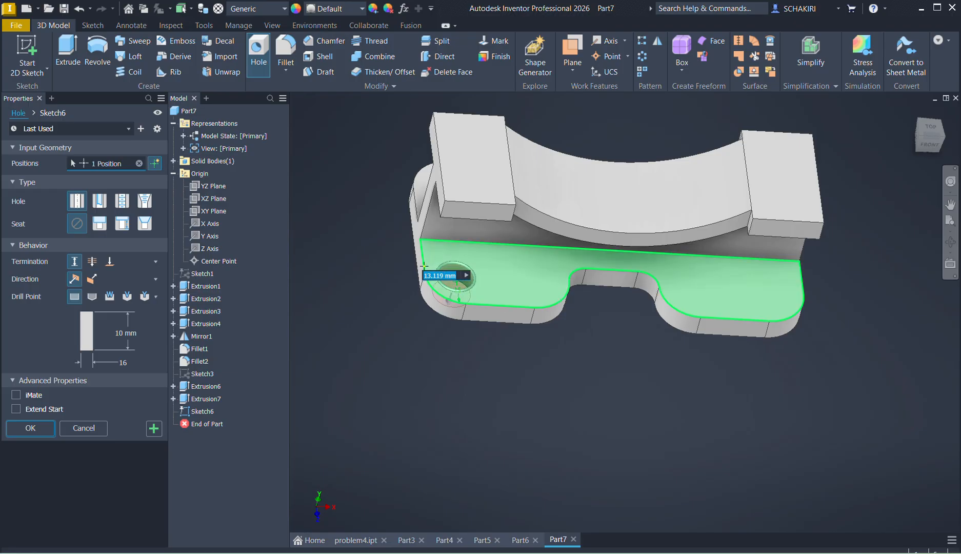
{"action": "type", "text": "1"}
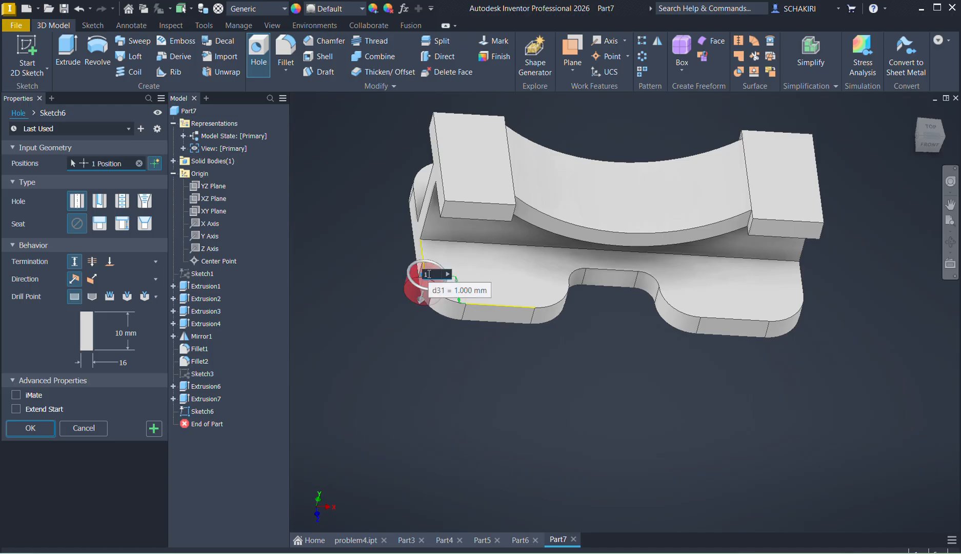
{"action": "type", "text": "5"}
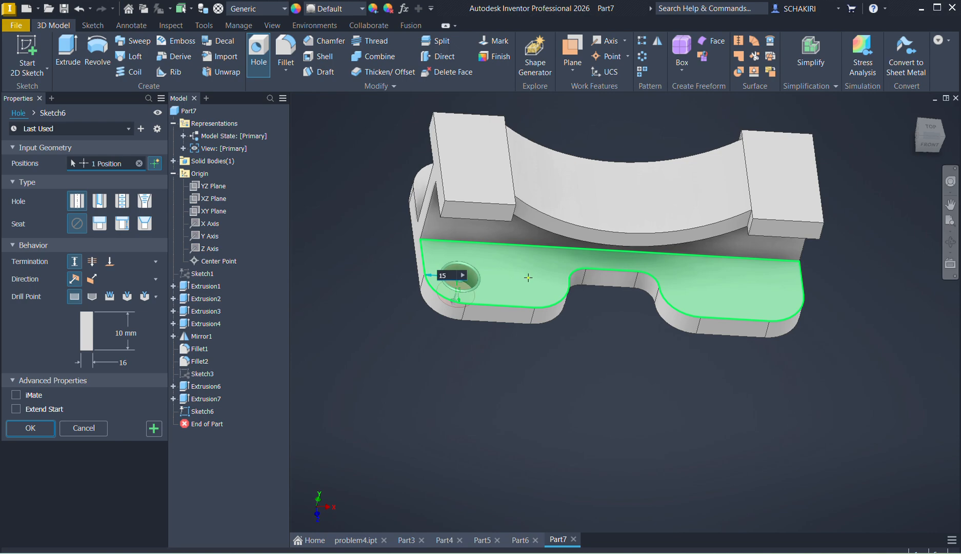
{"action": "key", "text": "Tab"}
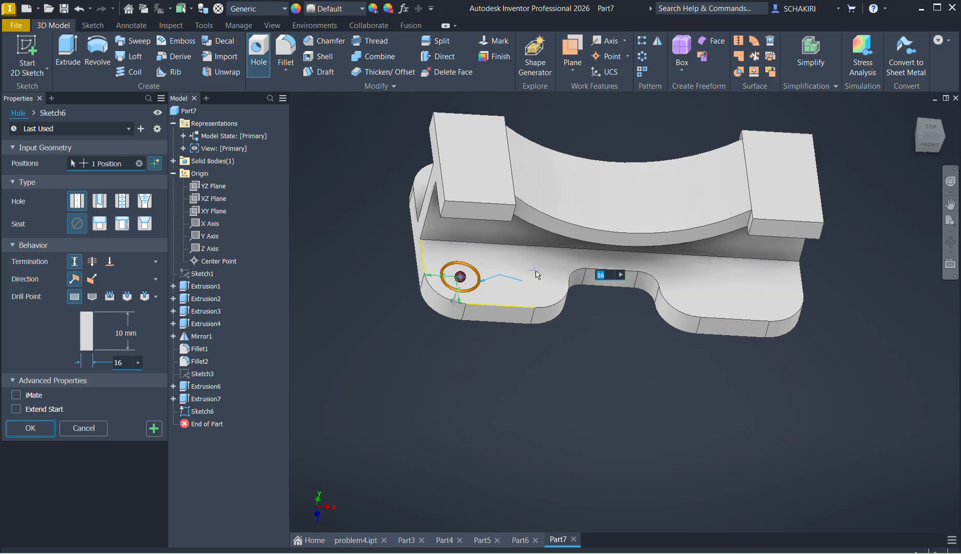
Place a second 16 mm hole between the first hole and the side cutout, 15 mm from the long front edge.
{"action": "left_click", "coordinate": [535, 270]}
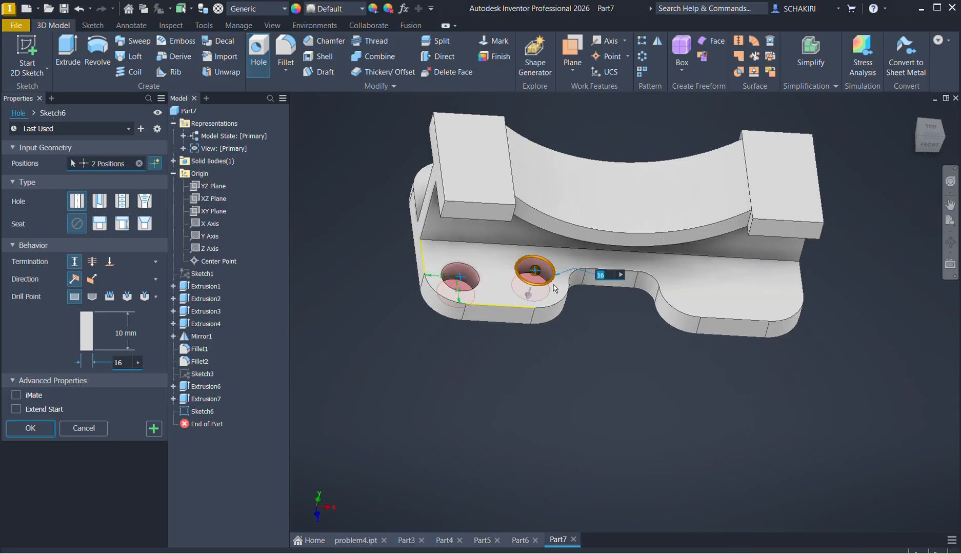
{"action": "left_click", "coordinate": [523, 308]}
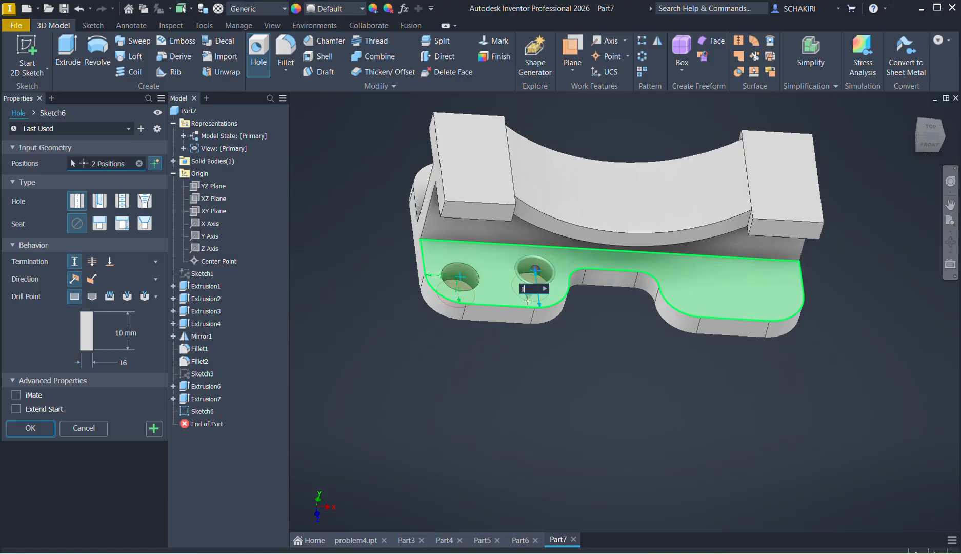
{"action": "type", "text": "15"}
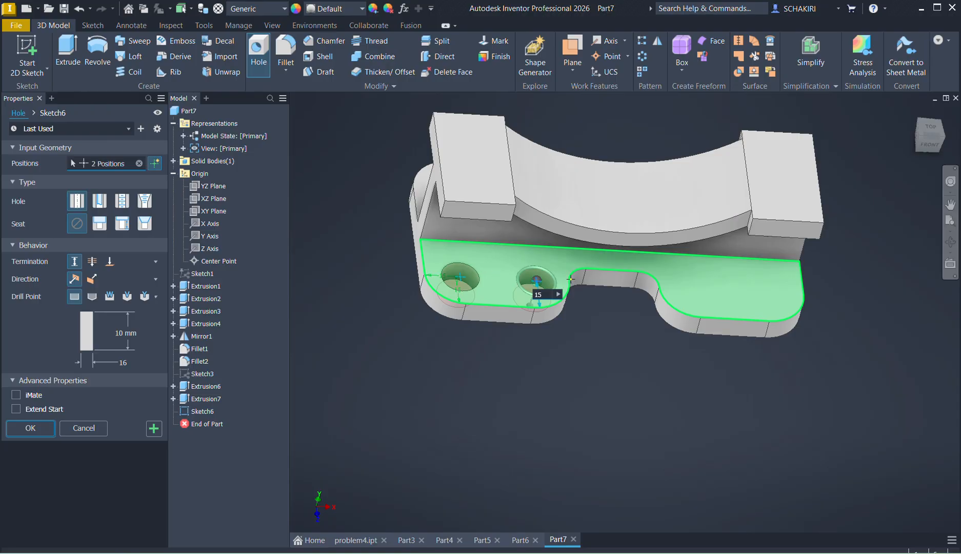
{"action": "scroll", "coordinate": [570, 283], "scroll_direction": "down", "scroll_amount": 2}
{"action": "scroll", "coordinate": [565, 287], "scroll_direction": "up", "scroll_amount": 6}
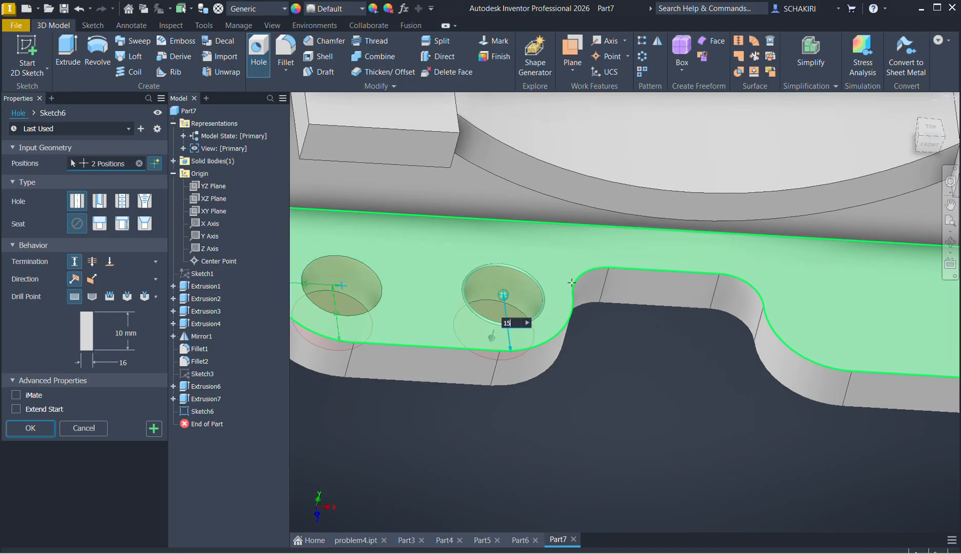
{"action": "scroll", "coordinate": [584, 308], "scroll_direction": "down", "scroll_amount": 5}
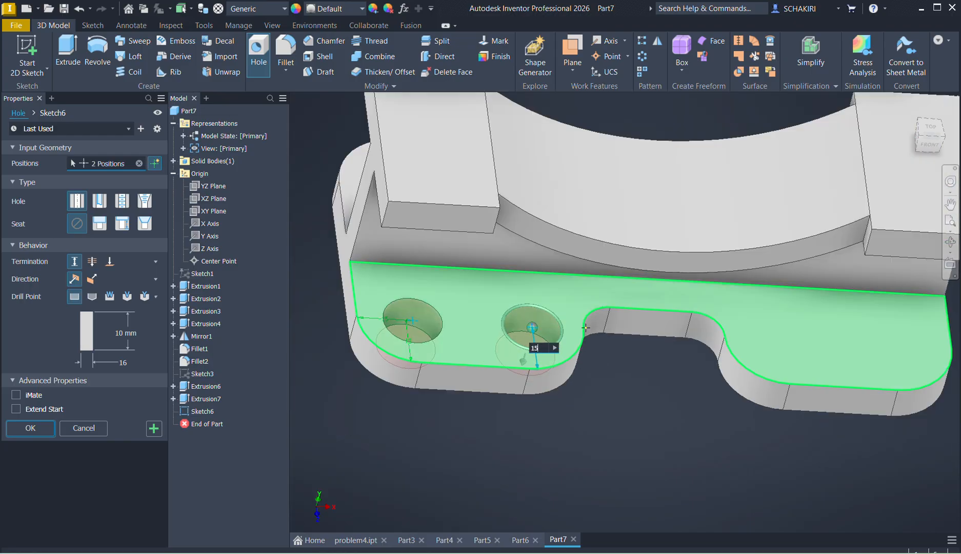
{"action": "scroll", "coordinate": [586, 324], "scroll_direction": "up", "scroll_amount": 2}
{"action": "scroll", "coordinate": [586, 327], "scroll_direction": "down", "scroll_amount": 2}
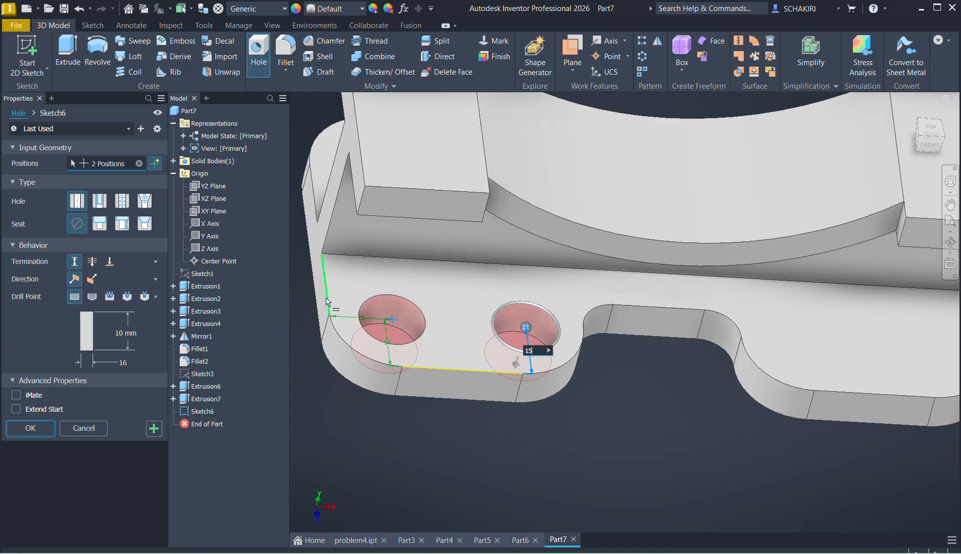
Check the hole spacing in the reference drawing and try a 45 mm offset from the long front edge for the second hole.
{"action": "type", "text": "d31"}
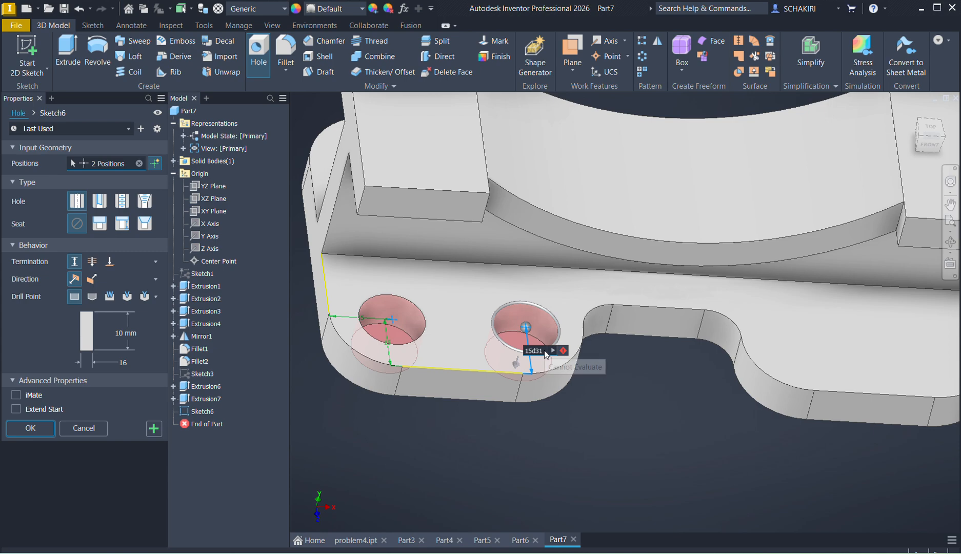
{"action": "key", "text": "BackSpace"}
{"action": "key", "text": "BackSpace"}
{"action": "key", "text": "BackSpace"}
{"action": "key", "text": "BackSpace"}
{"action": "key", "text": "BackSpace"}
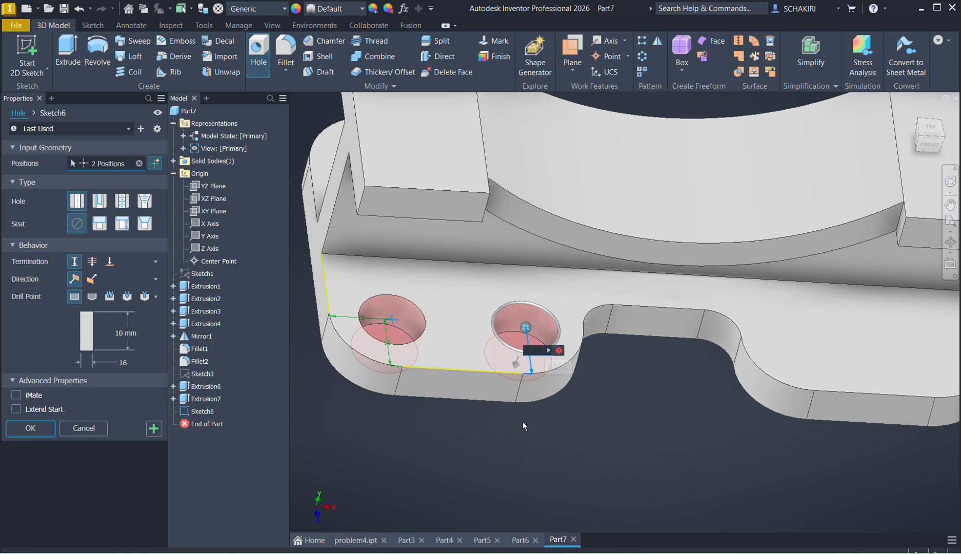
{"action": "left_click", "coordinate": [513, 553]}
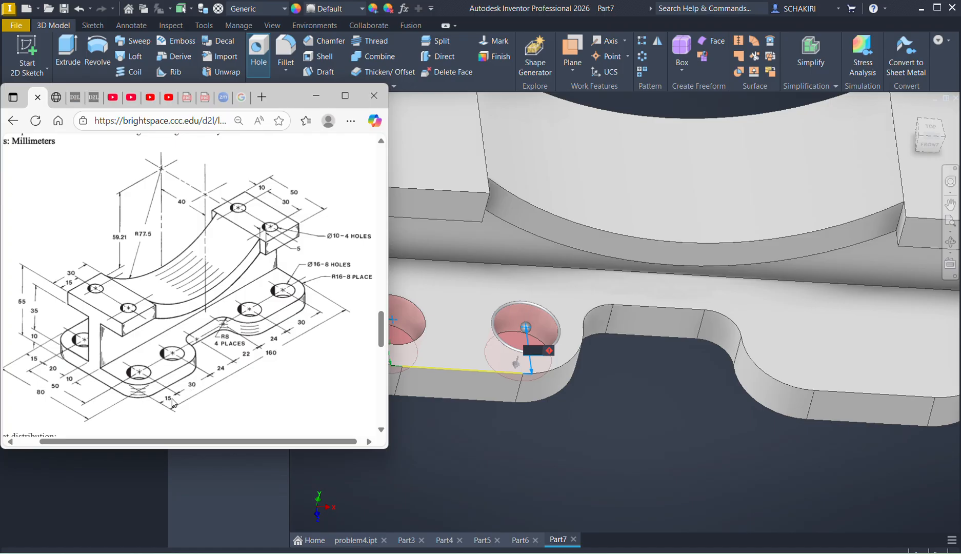
{"action": "left_click", "coordinate": [312, 95]}
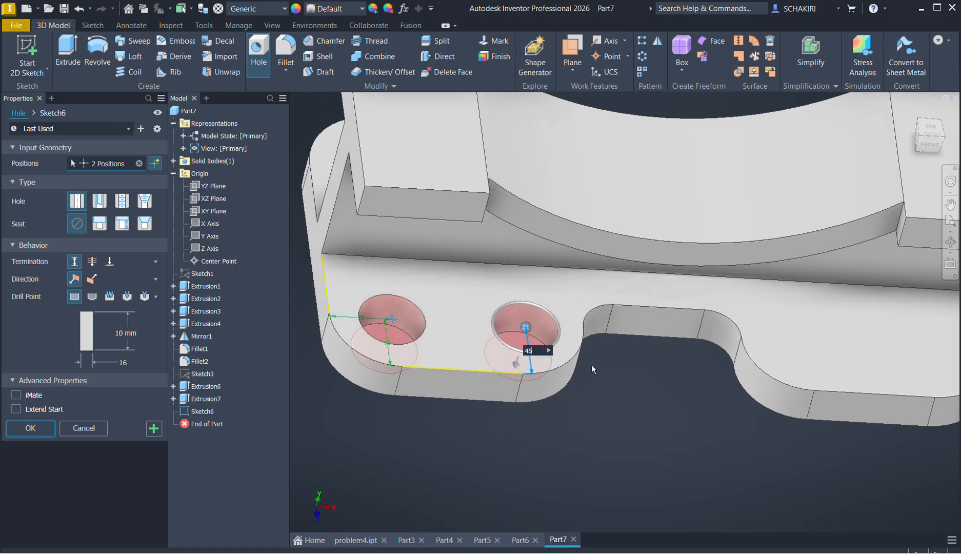
{"action": "key", "text": "Return"}
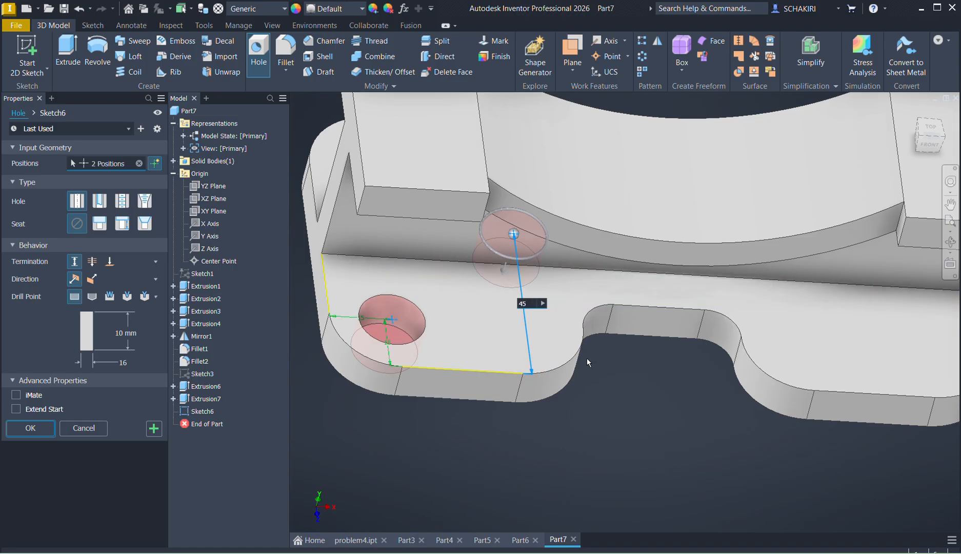
Set the second 16 mm hole's offset from the base's long front edge to 15 mm.
{"action": "key", "text": "BackSpace"}
{"action": "key", "text": "BackSpace"}
{"action": "type", "text": "15"}
{"action": "key", "text": "Return"}
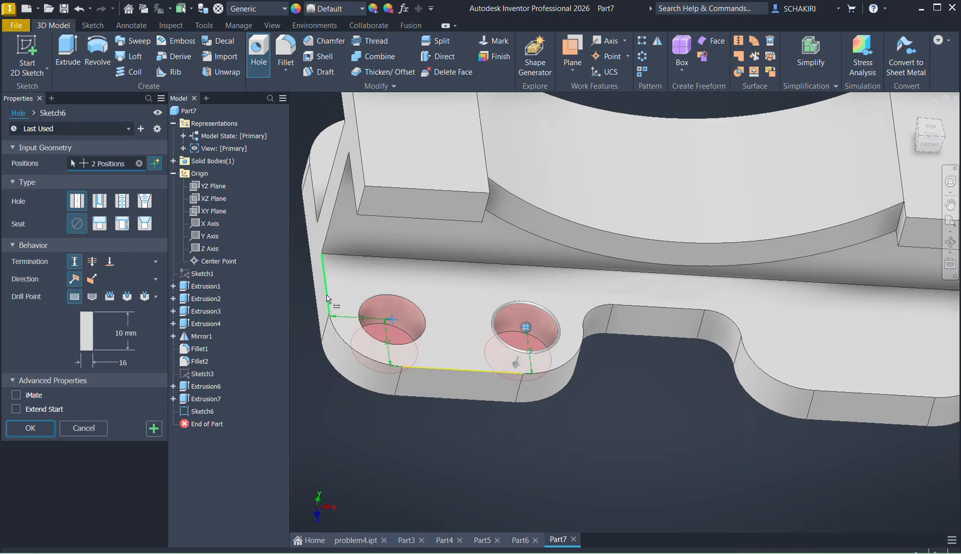
Locate the second hole 45 mm from the base's short end edge and finish the hole feature.
{"action": "left_click", "coordinate": [434, 327]}
{"action": "type", "text": "45"}
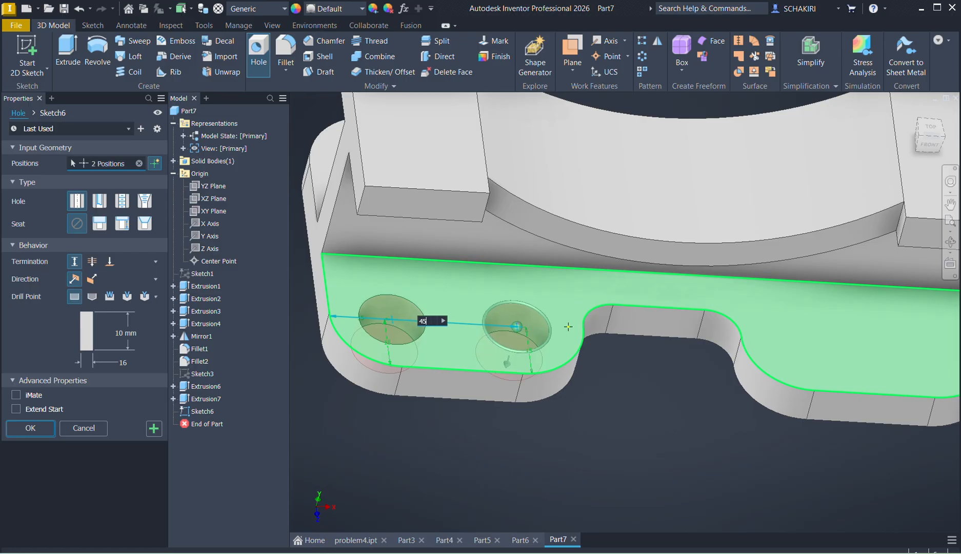
{"action": "key", "text": "Return"}
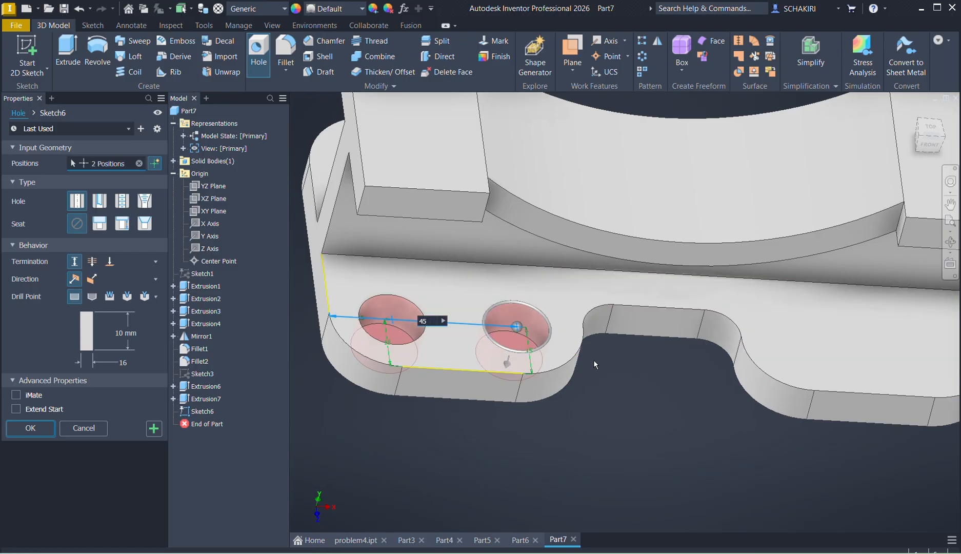
{"action": "left_click", "coordinate": [30, 428]}
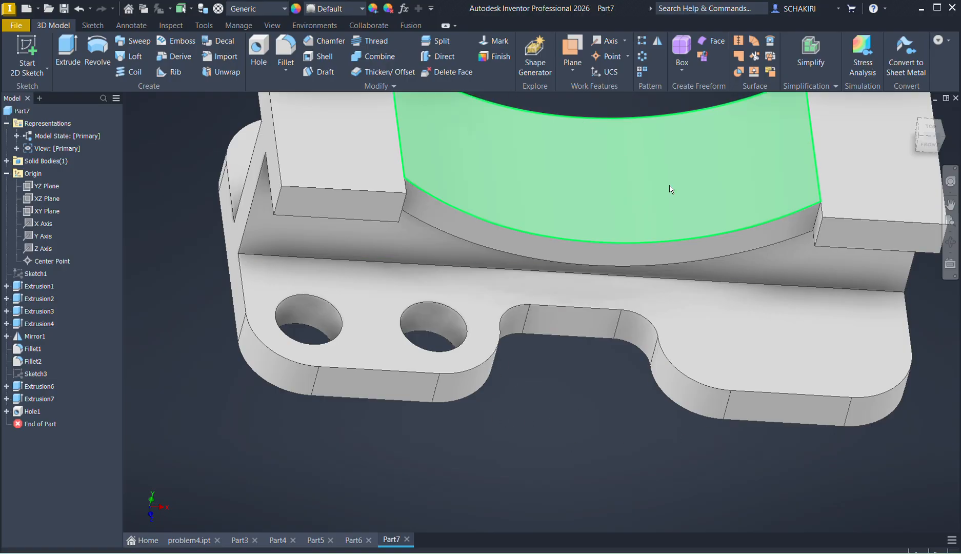
Mirror the pair of 16 mm base holes across the XY plane to the opposite long side.
{"action": "scroll", "coordinate": [704, 365], "scroll_direction": "up", "scroll_amount": 2}
{"action": "scroll", "coordinate": [704, 365], "scroll_direction": "down", "scroll_amount": 5}
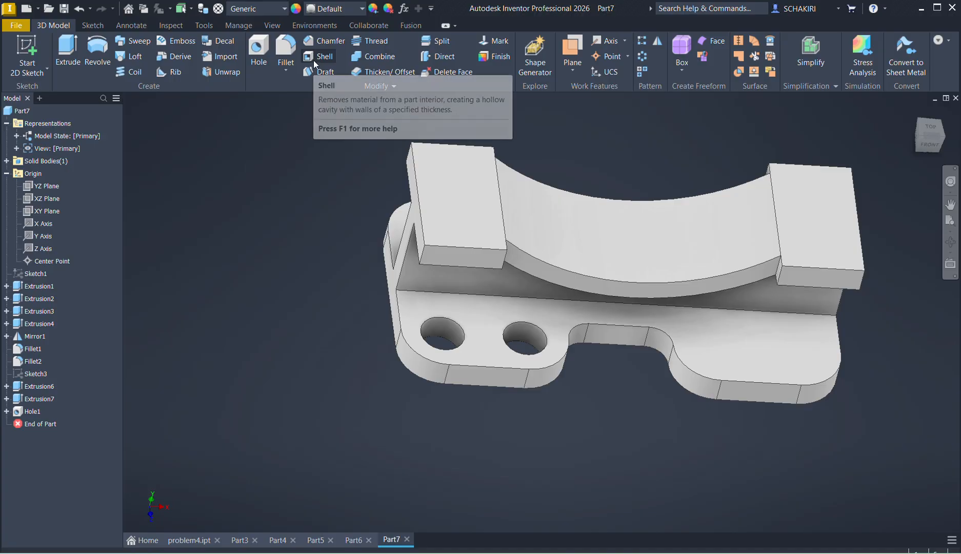
{"action": "left_click", "coordinate": [658, 43]}
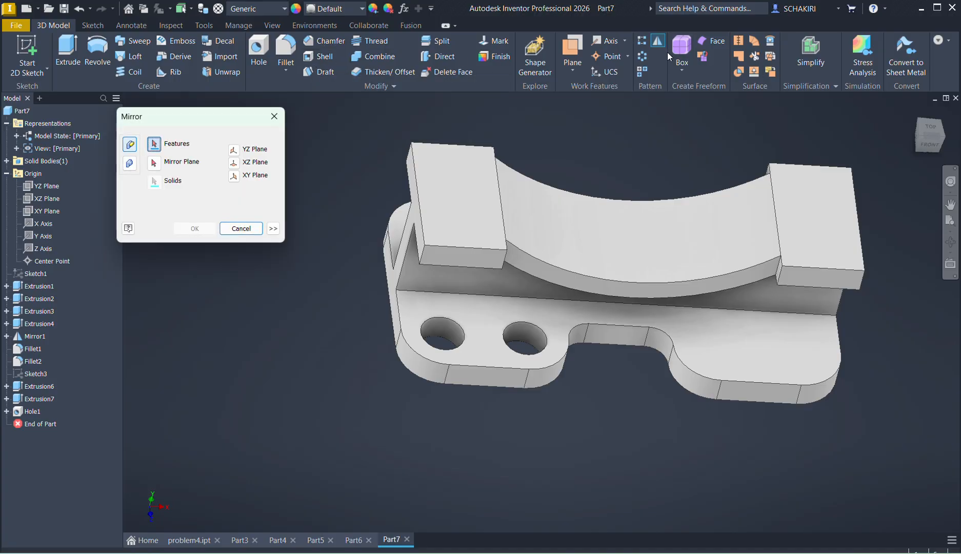
{"action": "left_click", "coordinate": [438, 338]}
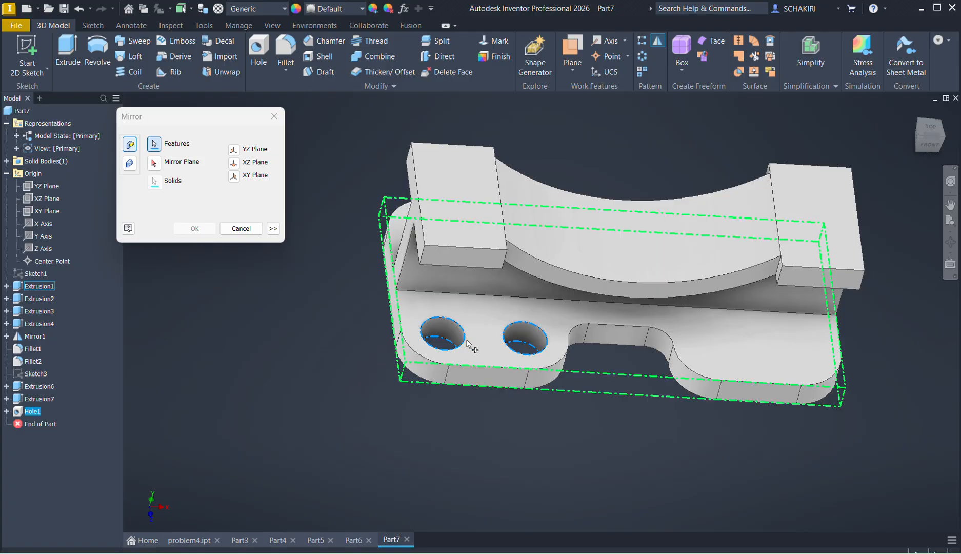
{"action": "left_click", "coordinate": [233, 163]}
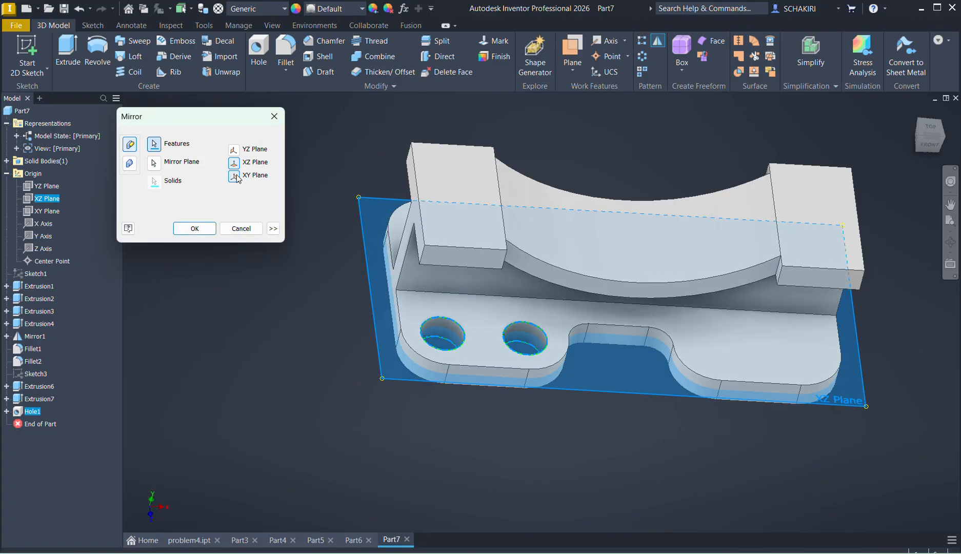
{"action": "left_click", "coordinate": [236, 176]}
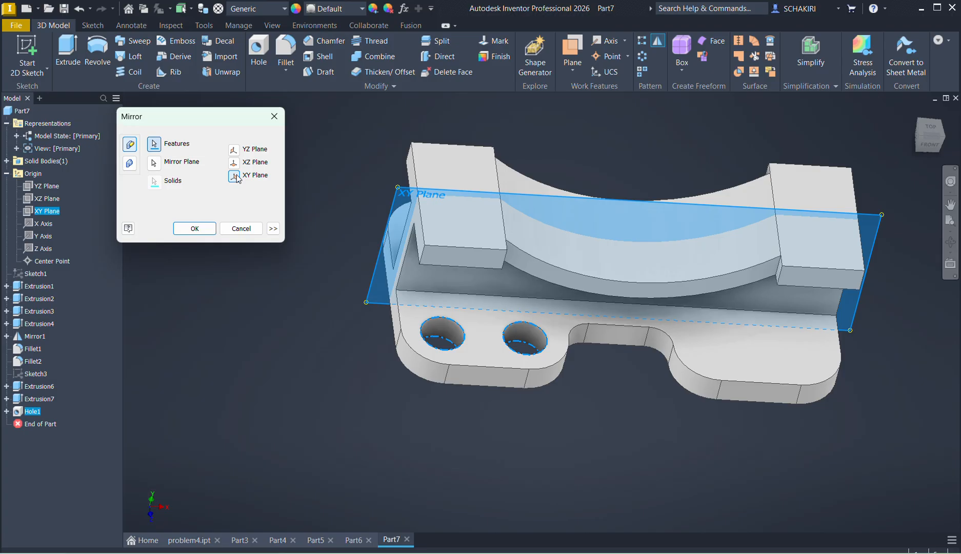
{"action": "left_click", "coordinate": [194, 228]}
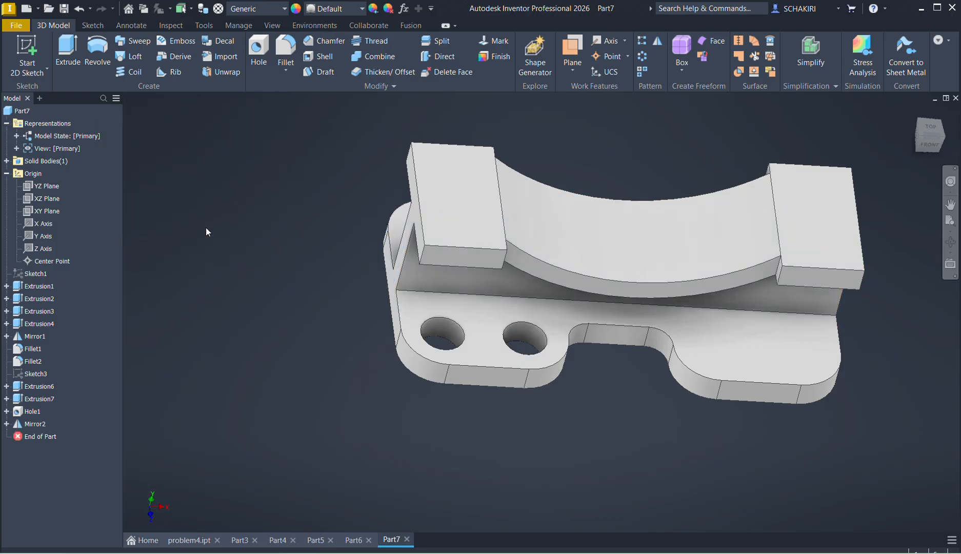
Mirror the 16 mm holes and their mirrored copies across the YZ plane to the other end of the base.
{"action": "middle_click_drag", "start_coordinate": [385, 346], "coordinate": [299, 351], "text": "shift"}
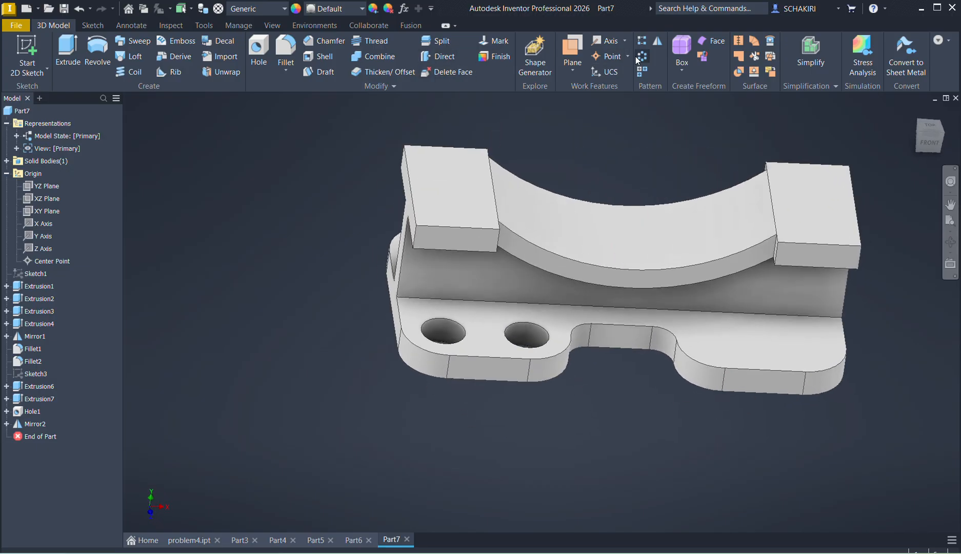
{"action": "left_click", "coordinate": [657, 42]}
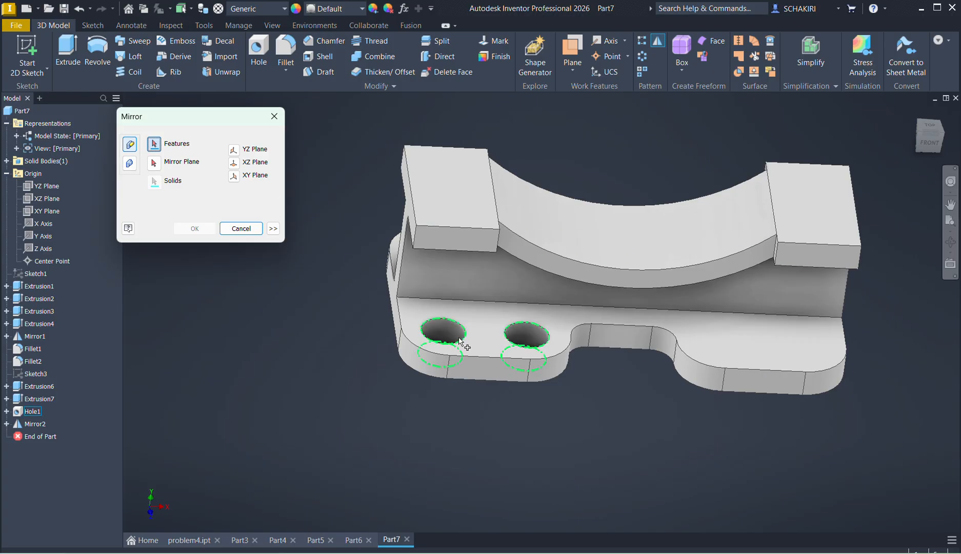
{"action": "left_click", "coordinate": [442, 339]}
{"action": "middle_click_drag", "start_coordinate": [388, 380], "coordinate": [395, 333], "text": "shift"}
{"action": "left_click", "coordinate": [454, 273]}
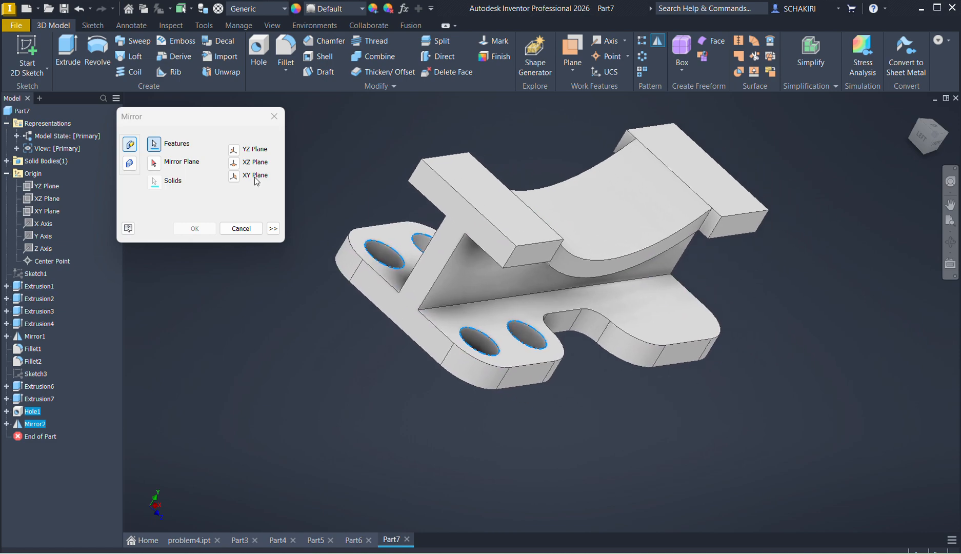
{"action": "left_click", "coordinate": [234, 149]}
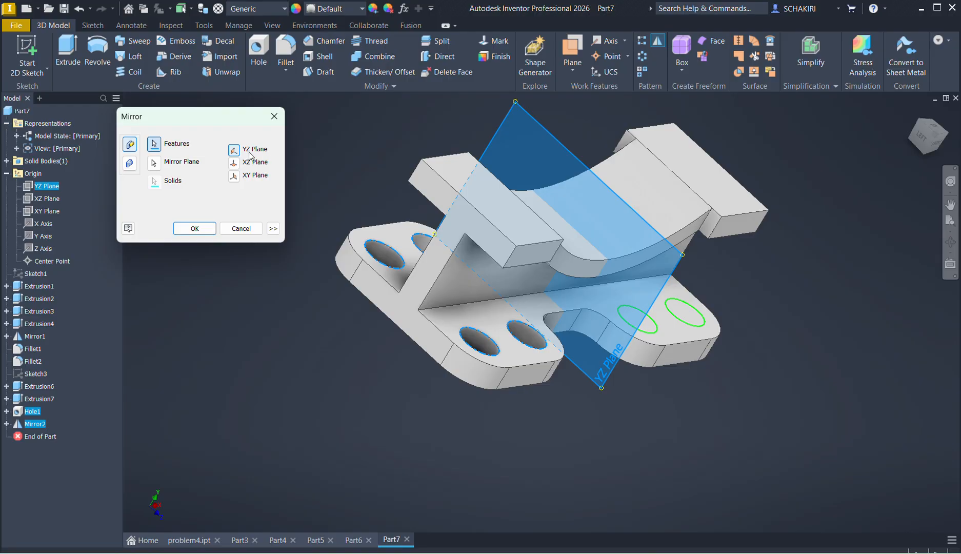
{"action": "left_click", "coordinate": [563, 175]}
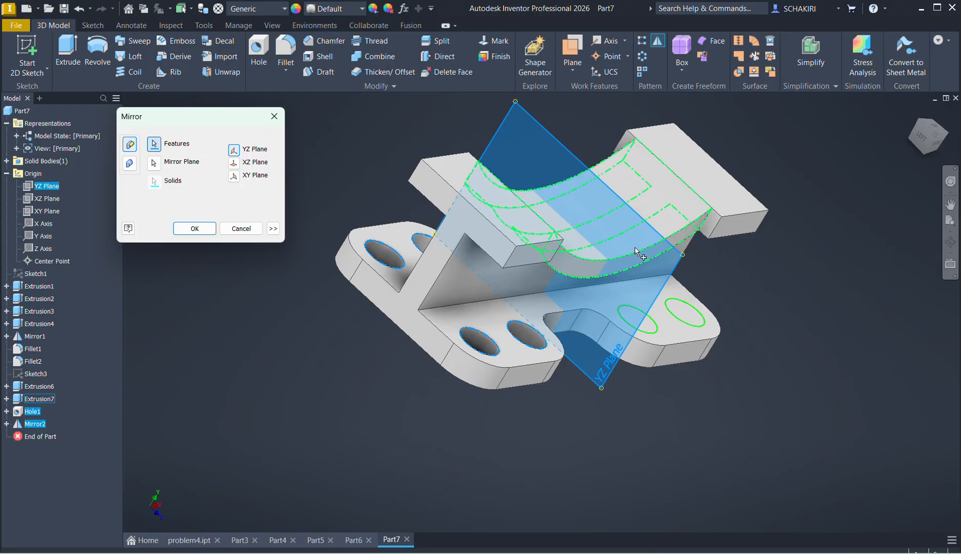
{"action": "left_click", "coordinate": [539, 263]}
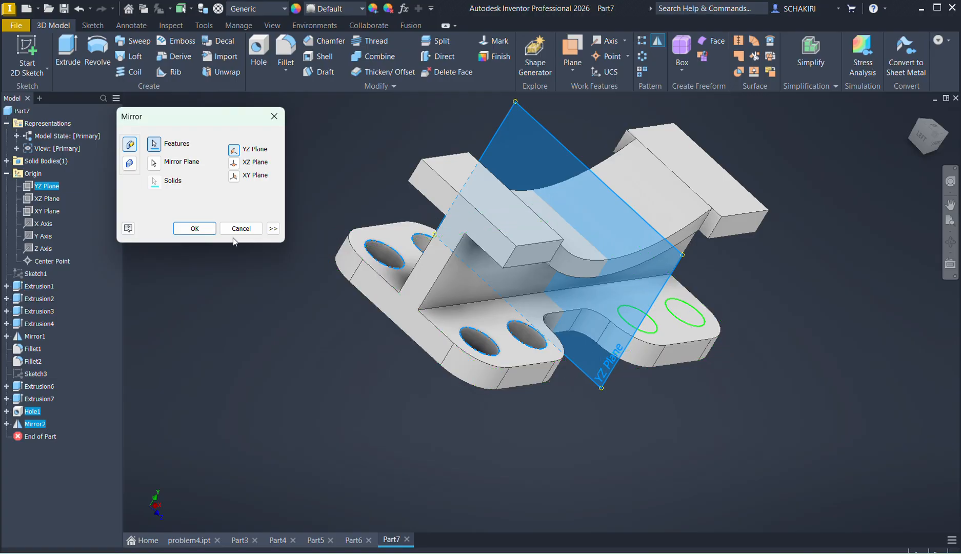
{"action": "left_click", "coordinate": [199, 230]}
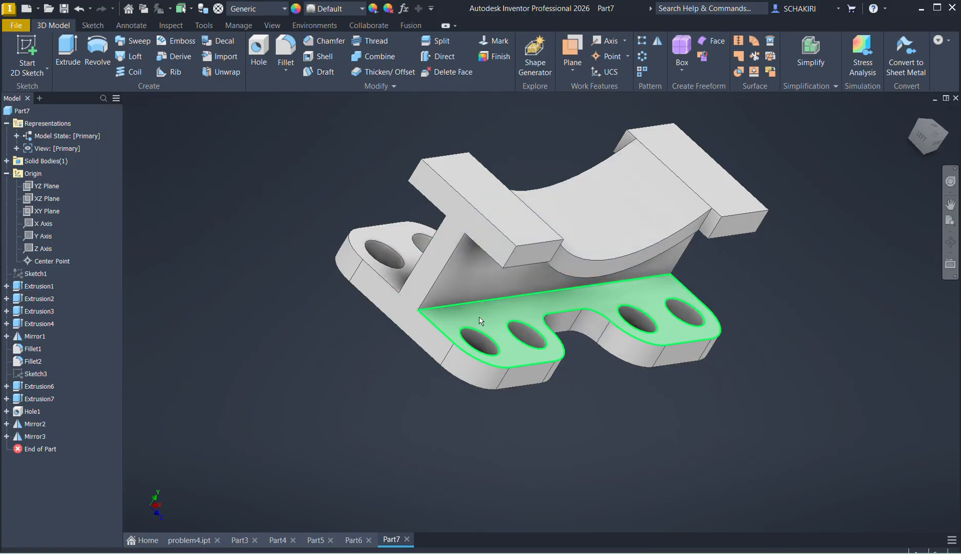
Start a simple hole feature with an 8 mm diameter for the top flange, checking the hole dimensions in the reference drawing.
{"action": "mouse_move", "coordinate": [480, 319]}
{"action": "middle_mouse_down", "text": "shift"}
{"action": "mouse_move", "coordinate": [368, 286]}
{"action": "mouse_move", "coordinate": [389, 417]}
{"action": "mouse_move", "coordinate": [402, 317]}
{"action": "mouse_move", "coordinate": [472, 393]}
{"action": "mouse_move", "coordinate": [441, 359]}
{"action": "mouse_move", "coordinate": [423, 305]}
{"action": "mouse_move", "coordinate": [394, 315]}
{"action": "middle_mouse_up", "text": "shift"}
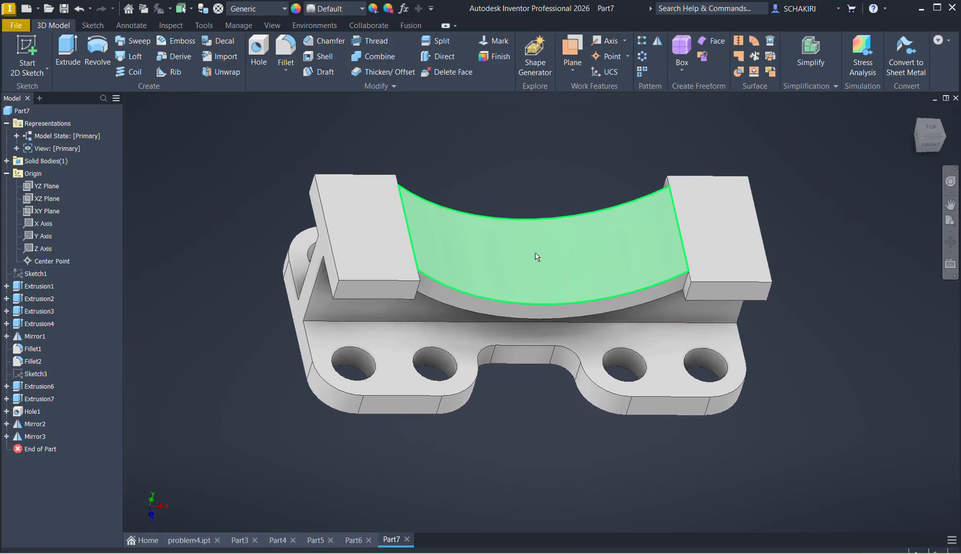
{"action": "left_click", "coordinate": [259, 51]}
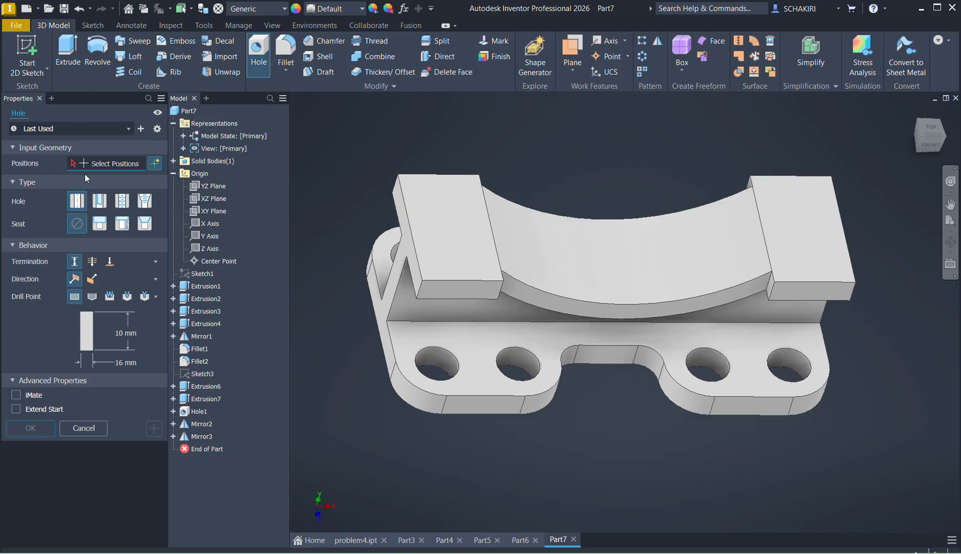
{"action": "left_click", "coordinate": [133, 333]}
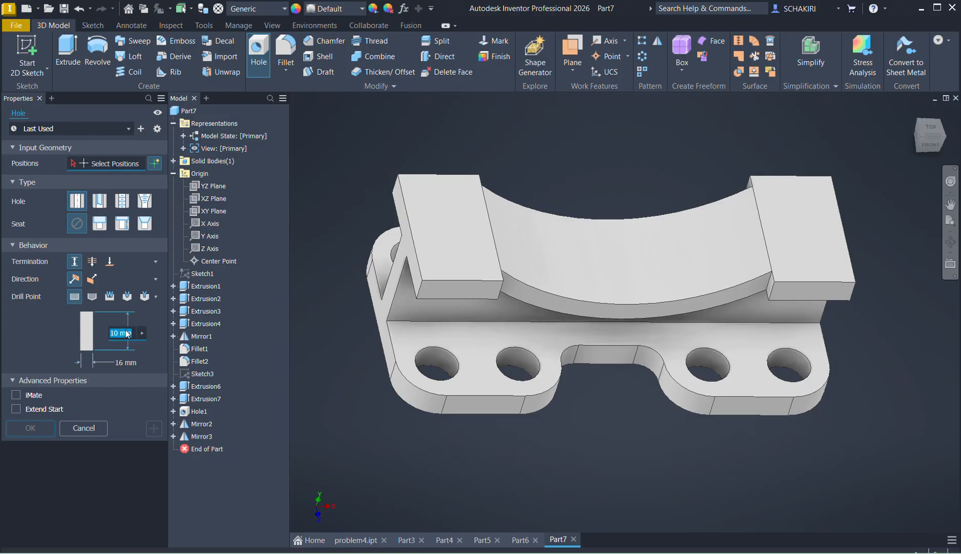
{"action": "left_click", "coordinate": [127, 362]}
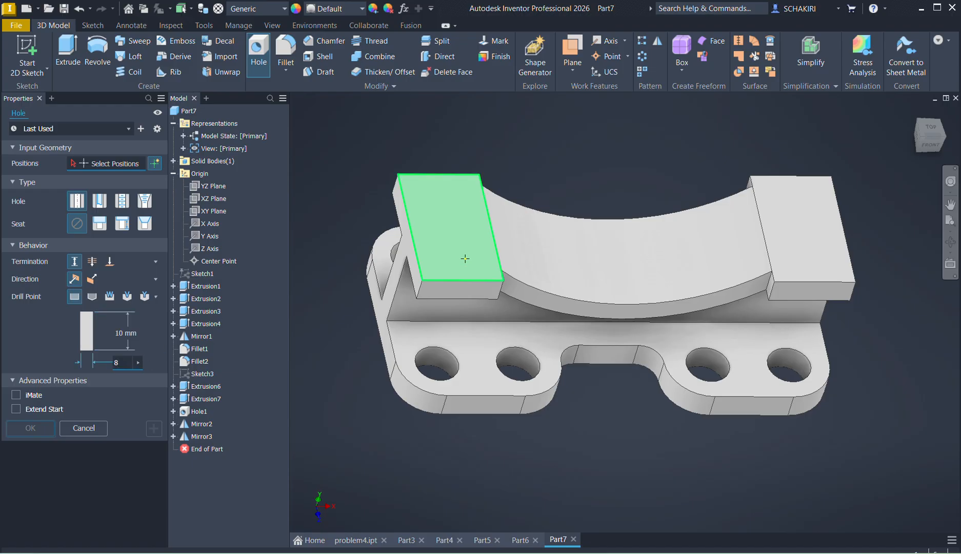
{"action": "left_click", "coordinate": [543, 553]}
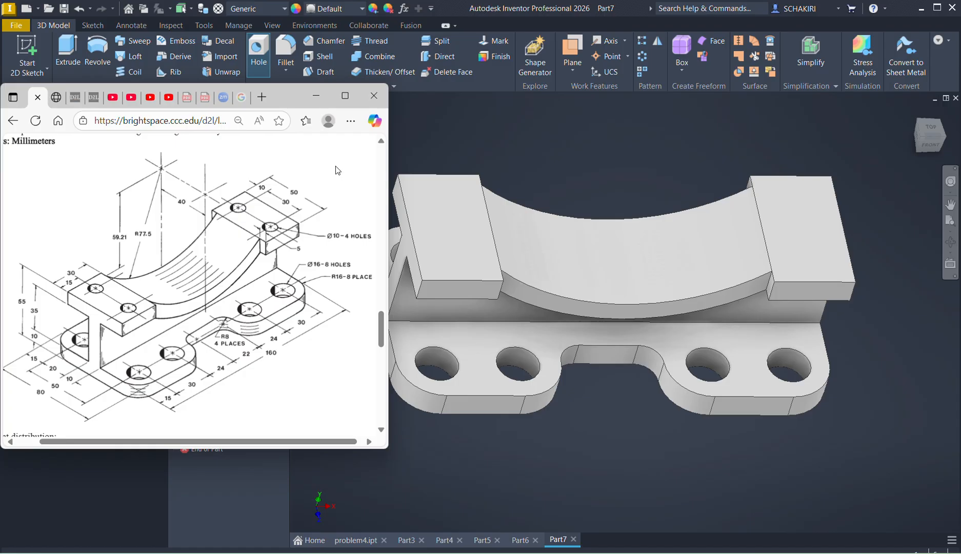
{"action": "left_click", "coordinate": [316, 96]}
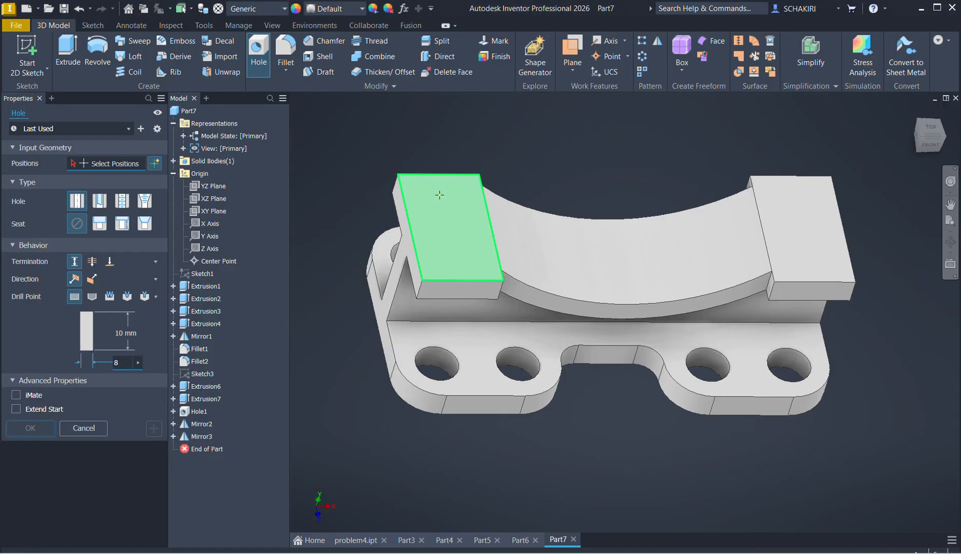
Place a hole near the rear of the left flange pad, 10 mm from its rear edge and 15 mm from its outer edge.
{"action": "left_click", "coordinate": [442, 189]}
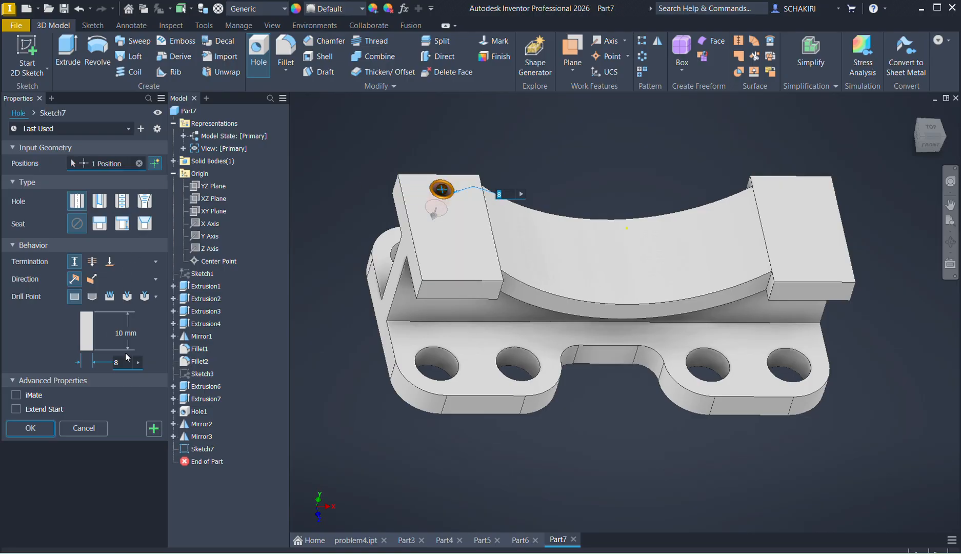
{"action": "left_click", "coordinate": [436, 176]}
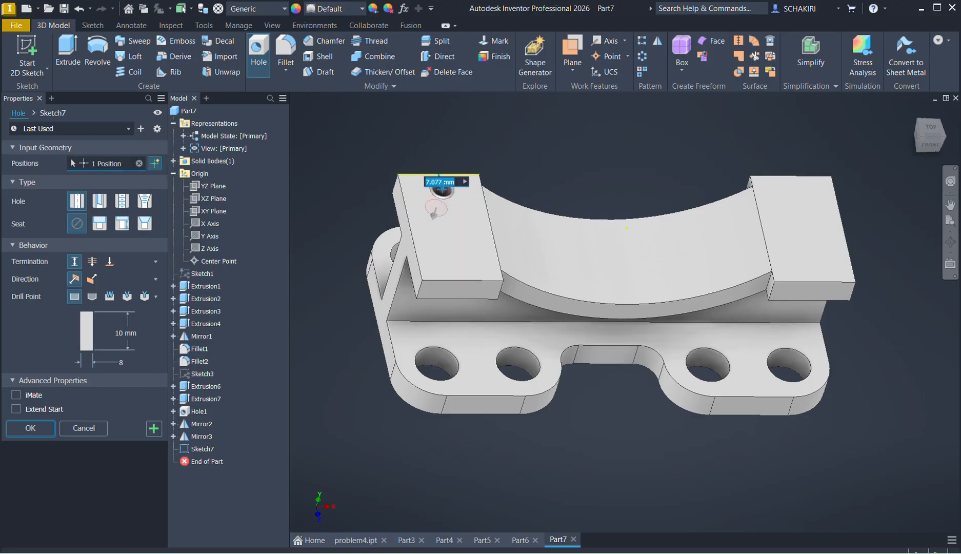
{"action": "type", "text": "10"}
{"action": "key", "text": "Return"}
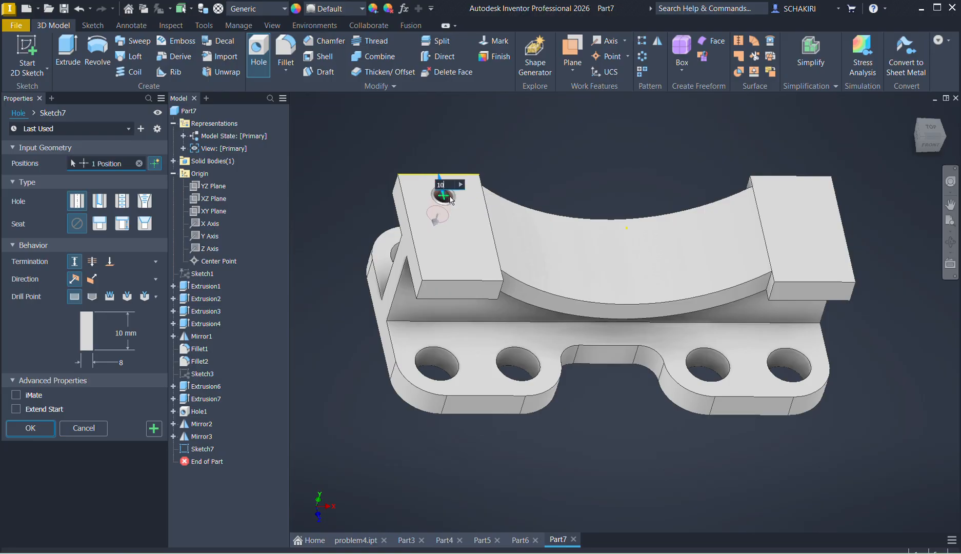
{"action": "left_click", "coordinate": [407, 199]}
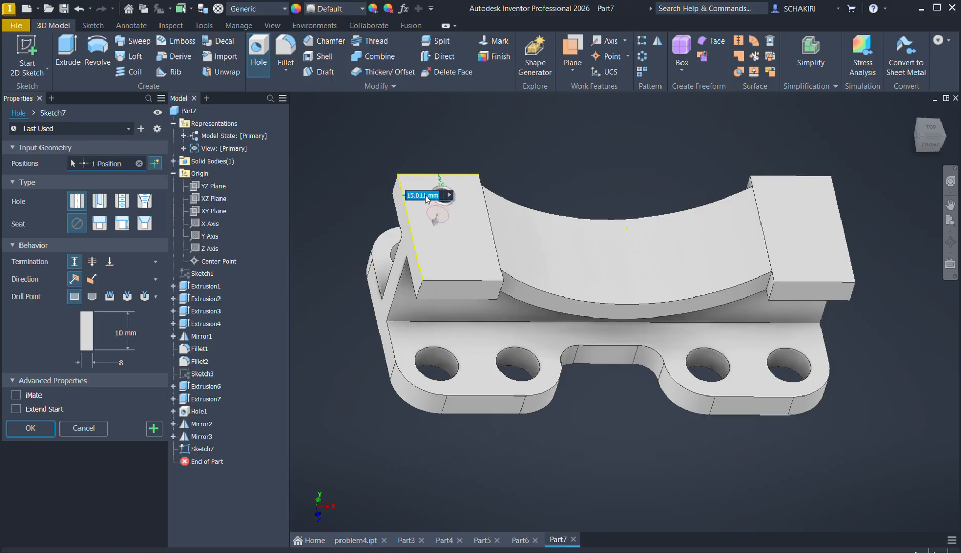
{"action": "type", "text": "15"}
{"action": "key", "text": "Return"}
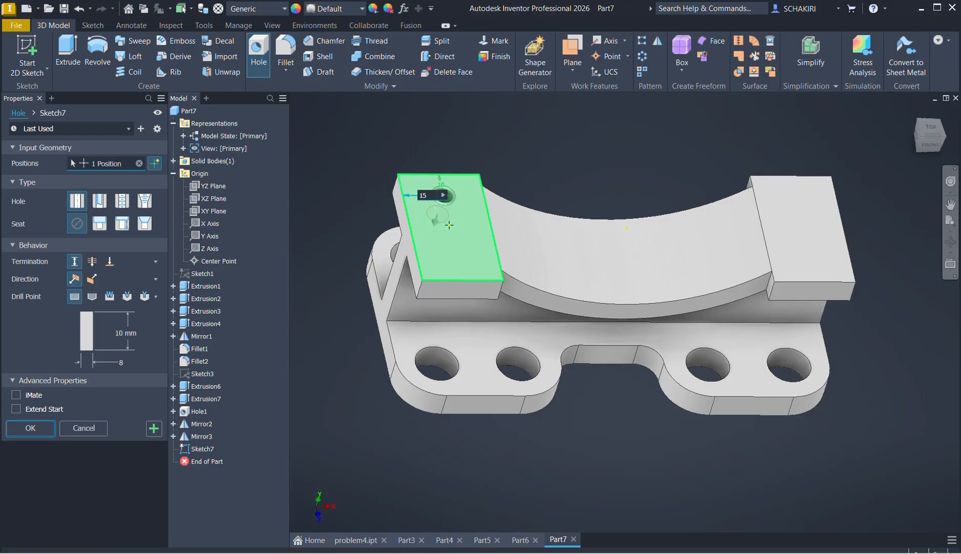
Place a second 8 mm hole on the left flange pad, 10 mm from its front edge and 15 mm from its outer edge, completing the hole feature.
{"action": "left_click", "coordinate": [456, 255]}
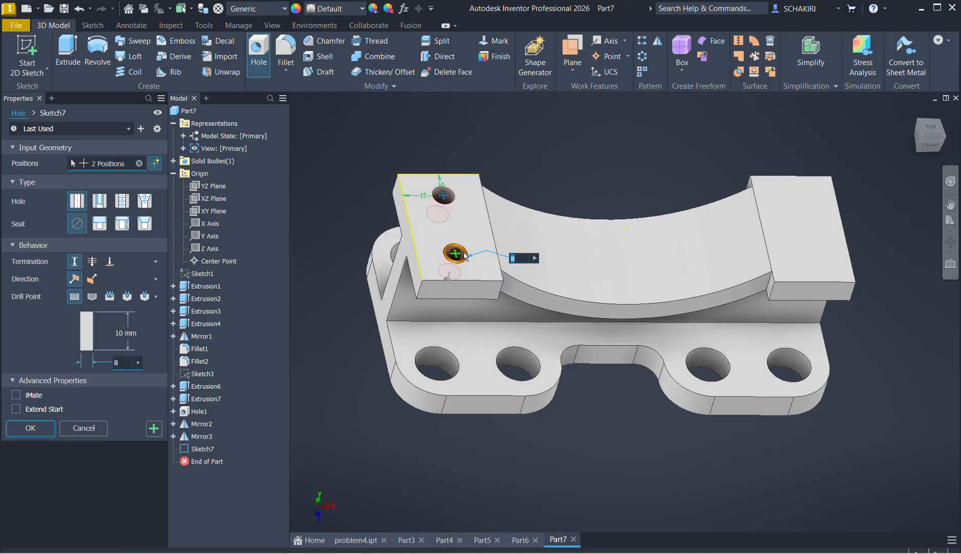
{"action": "left_click", "coordinate": [461, 281]}
{"action": "type", "text": "1"}
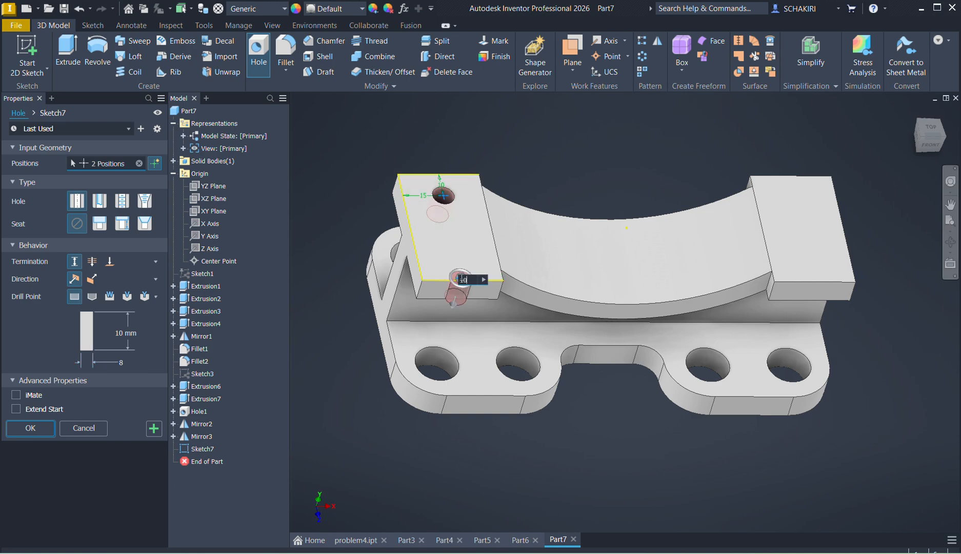
{"action": "type", "text": "0"}
{"action": "key", "text": "Return"}
{"action": "left_click", "coordinate": [418, 270]}
{"action": "type", "text": "15"}
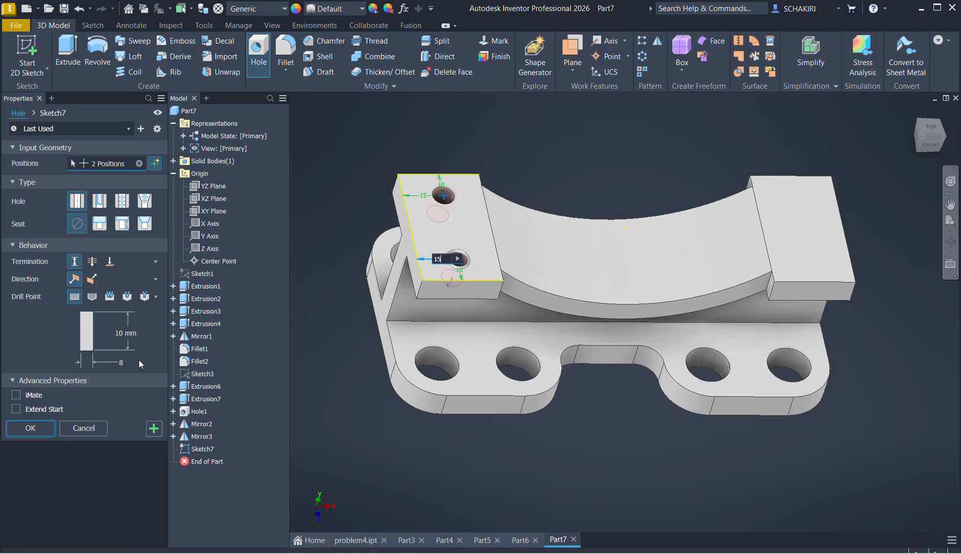
{"action": "left_click", "coordinate": [35, 429]}
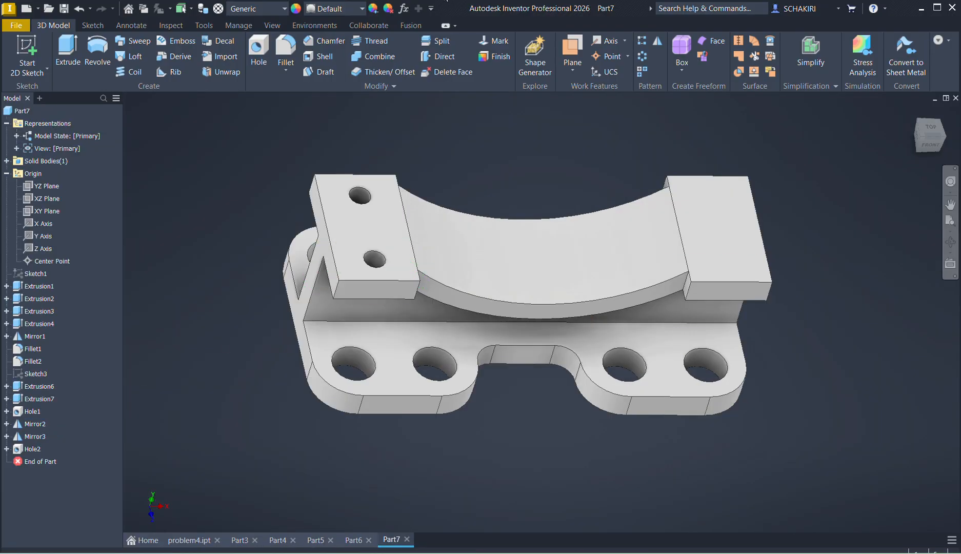
Mirror the pair of 8 mm flange holes across the YZ plane onto the opposite flange pad.
{"action": "left_click", "coordinate": [658, 40]}
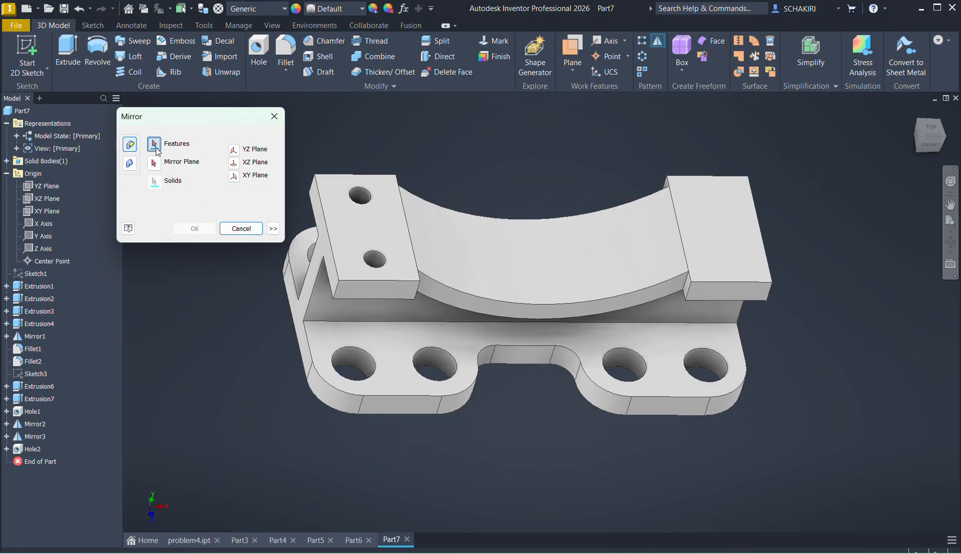
{"action": "left_click", "coordinate": [373, 267]}
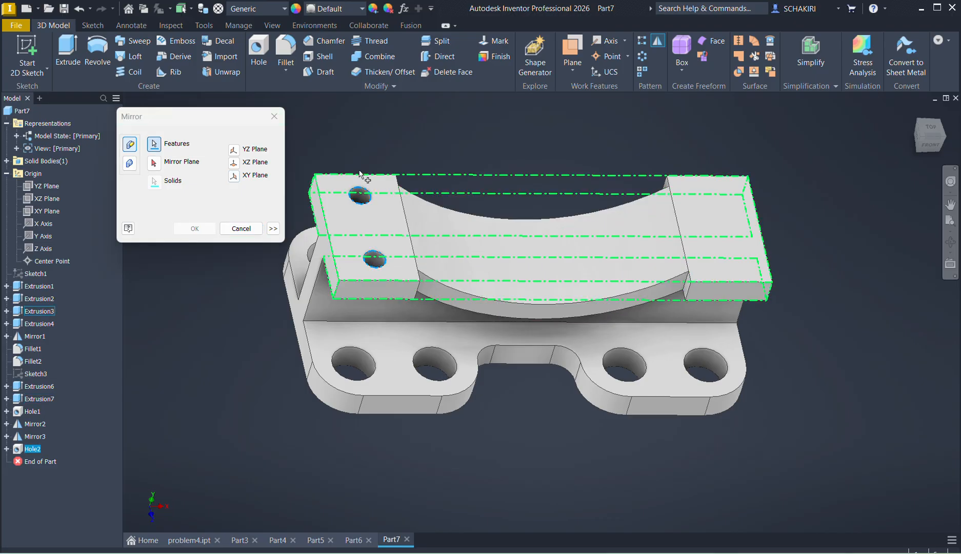
{"action": "left_click", "coordinate": [234, 149]}
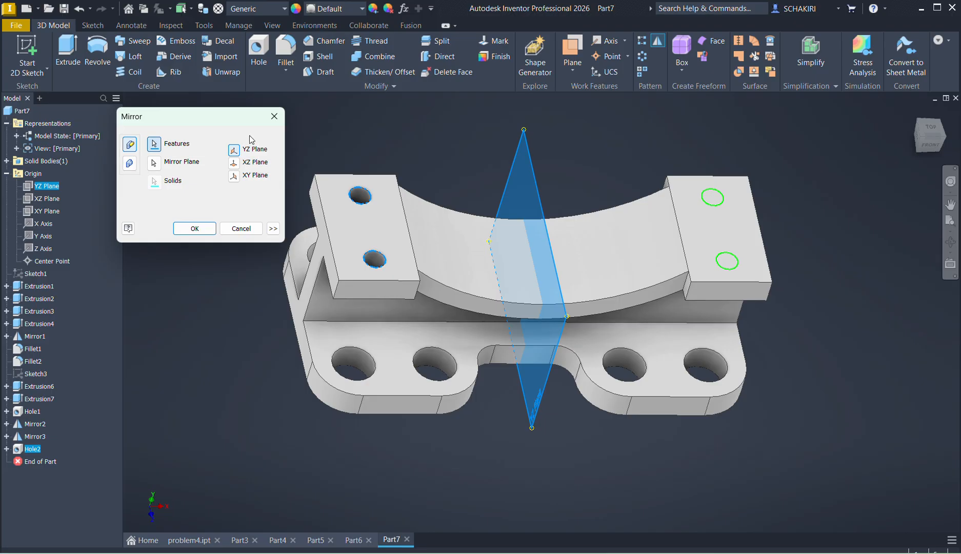
{"action": "left_click", "coordinate": [234, 162]}
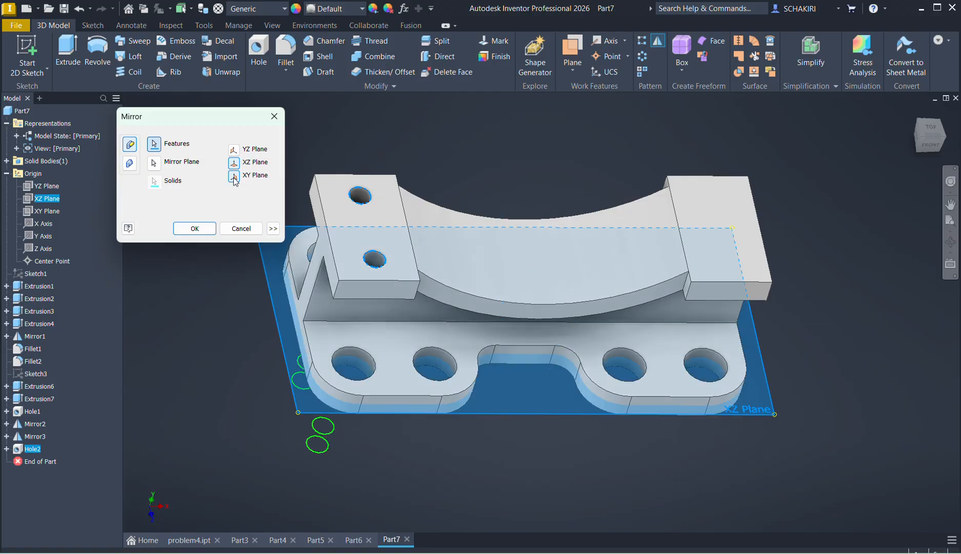
{"action": "left_click", "coordinate": [235, 151]}
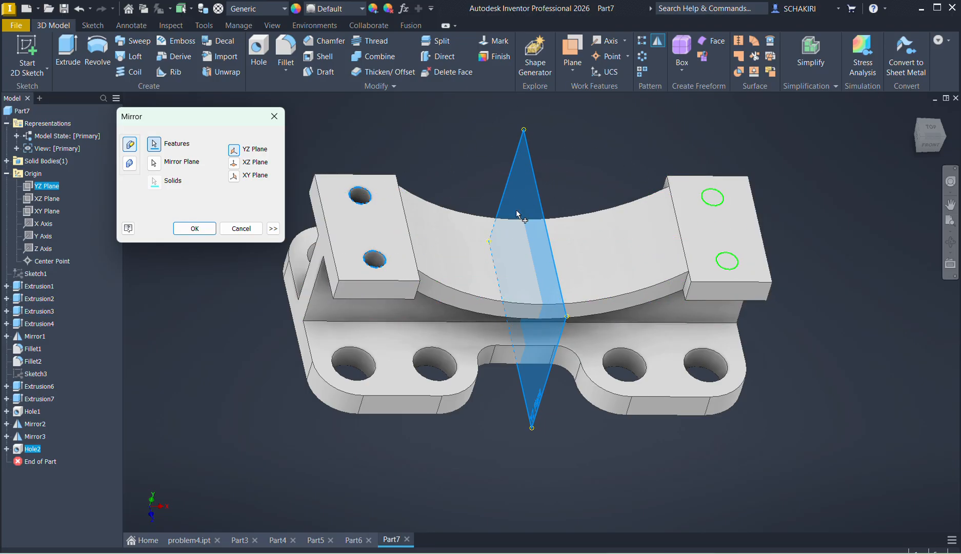
{"action": "left_click", "coordinate": [198, 226]}
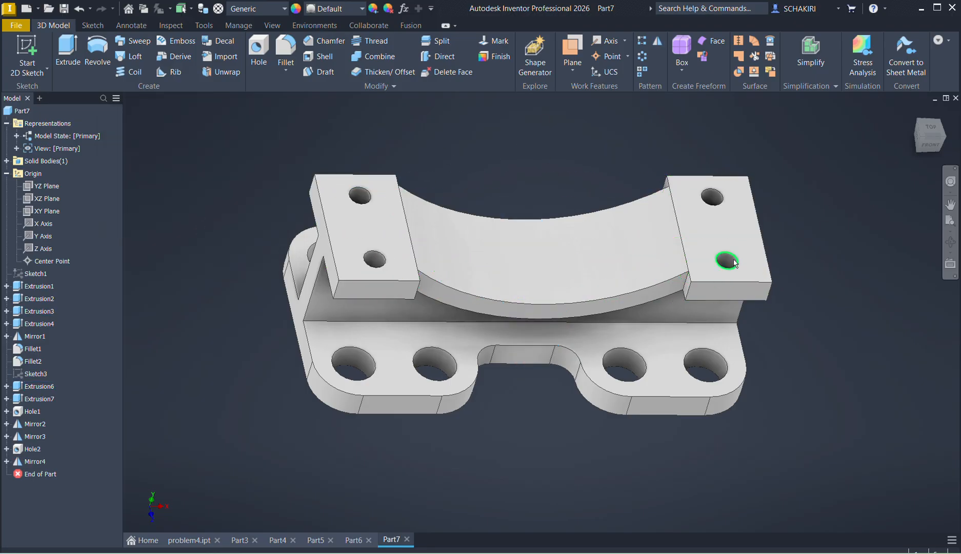
{"action": "mouse_move", "coordinate": [720, 266]}
{"action": "middle_mouse_down", "text": "shift"}
{"action": "mouse_move", "coordinate": [672, 275]}
{"action": "mouse_move", "coordinate": [681, 251]}
{"action": "mouse_move", "coordinate": [712, 237]}
{"action": "mouse_move", "coordinate": [734, 242]}
{"action": "mouse_move", "coordinate": [661, 265]}
{"action": "mouse_move", "coordinate": [656, 286]}
{"action": "mouse_move", "coordinate": [584, 272]}
{"action": "mouse_move", "coordinate": [638, 255]}
{"action": "mouse_move", "coordinate": [801, 251]}
{"action": "mouse_move", "coordinate": [807, 232]}
{"action": "mouse_move", "coordinate": [805, 270]}
{"action": "mouse_move", "coordinate": [792, 277]}
{"action": "mouse_move", "coordinate": [660, 274]}
{"action": "mouse_move", "coordinate": [597, 319]}
{"action": "middle_mouse_up", "text": "shift"}
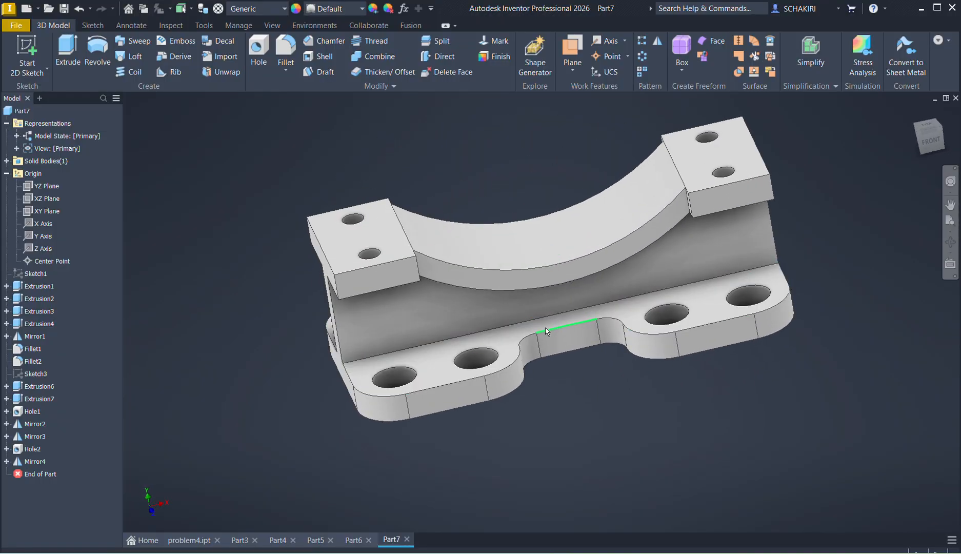